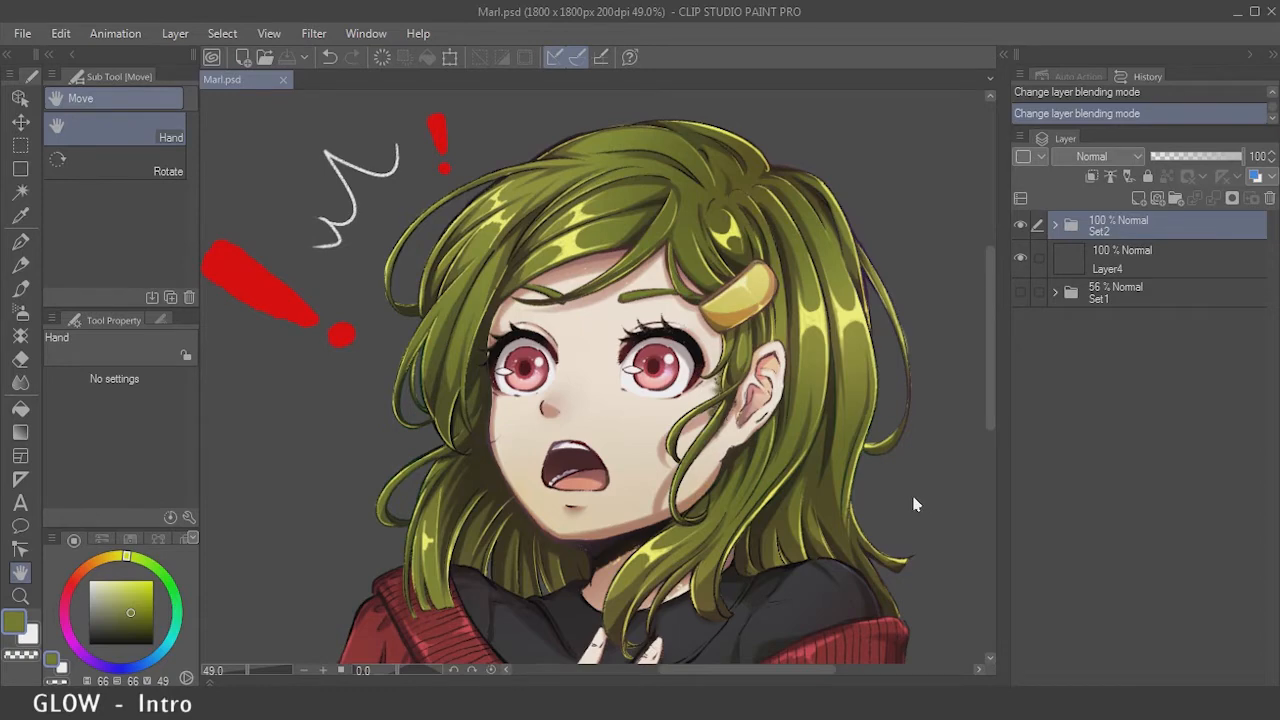
left_click(1122, 160)
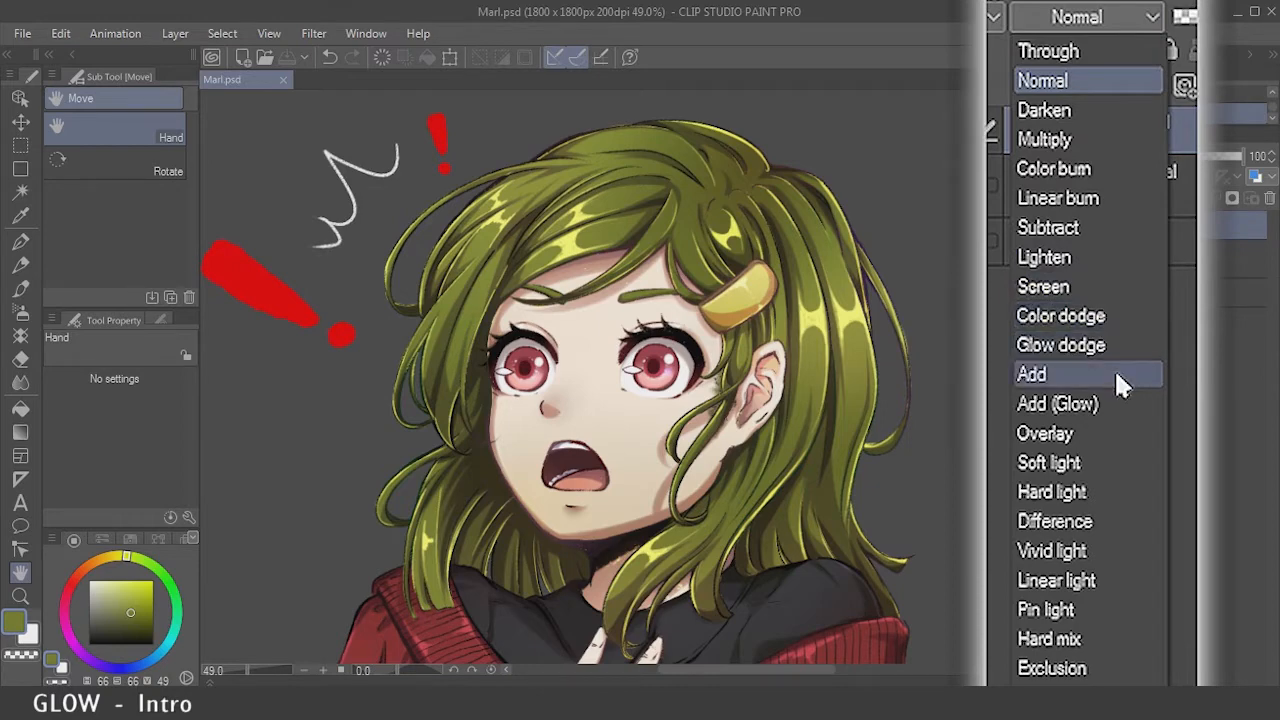
scroll(1116, 634, "down", 2)
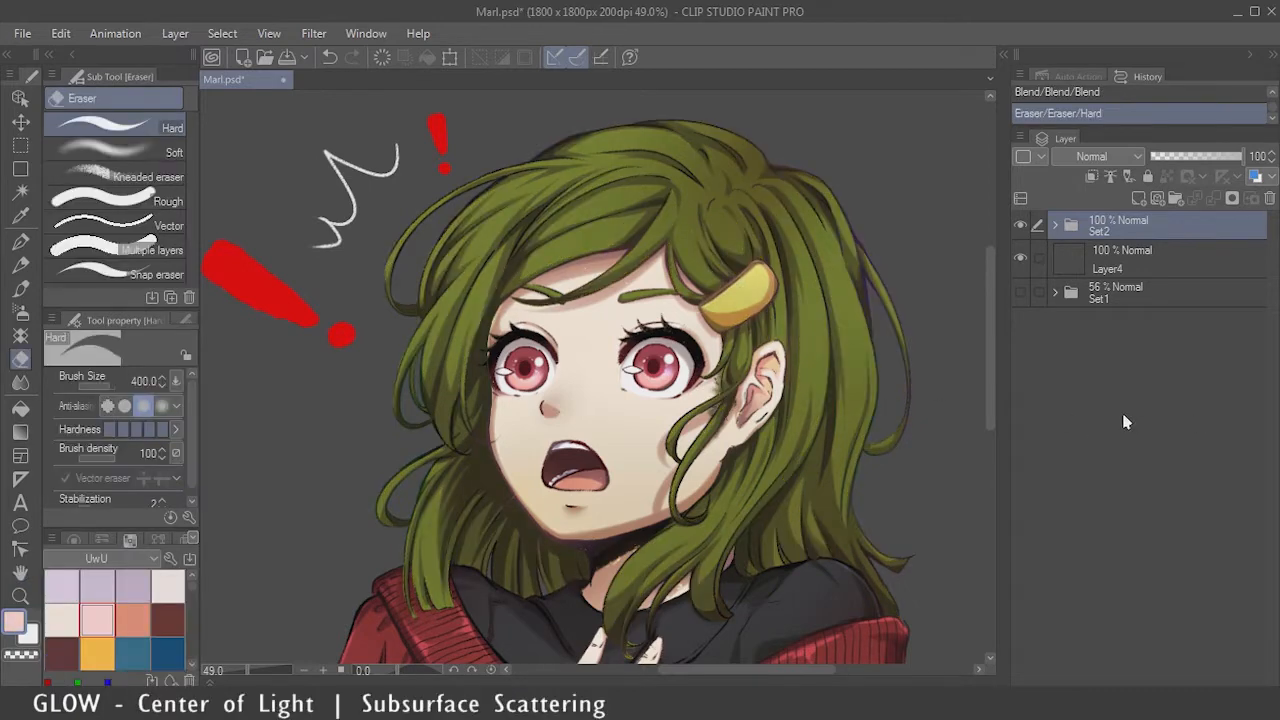
Step: Expand the Set2 group and select the Center of Light layer in its hair folder
key("m")
key("k")
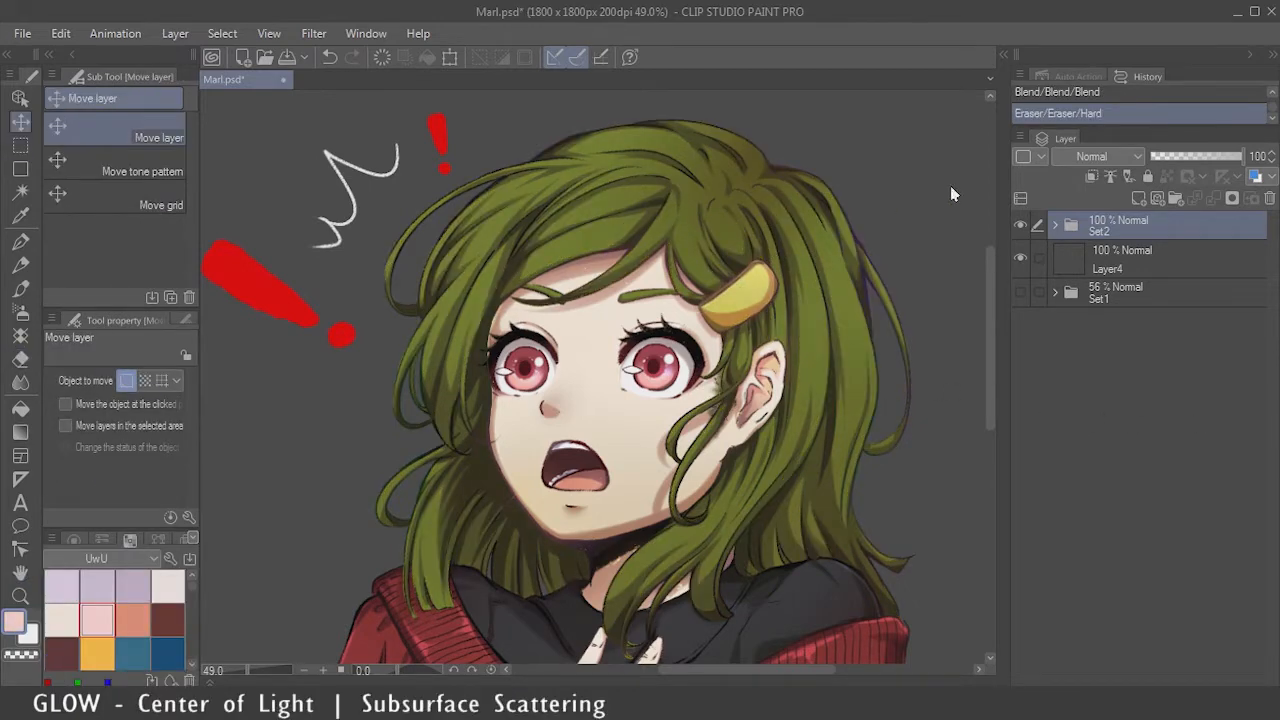
left_click(1054, 226)
left_click(1040, 449)
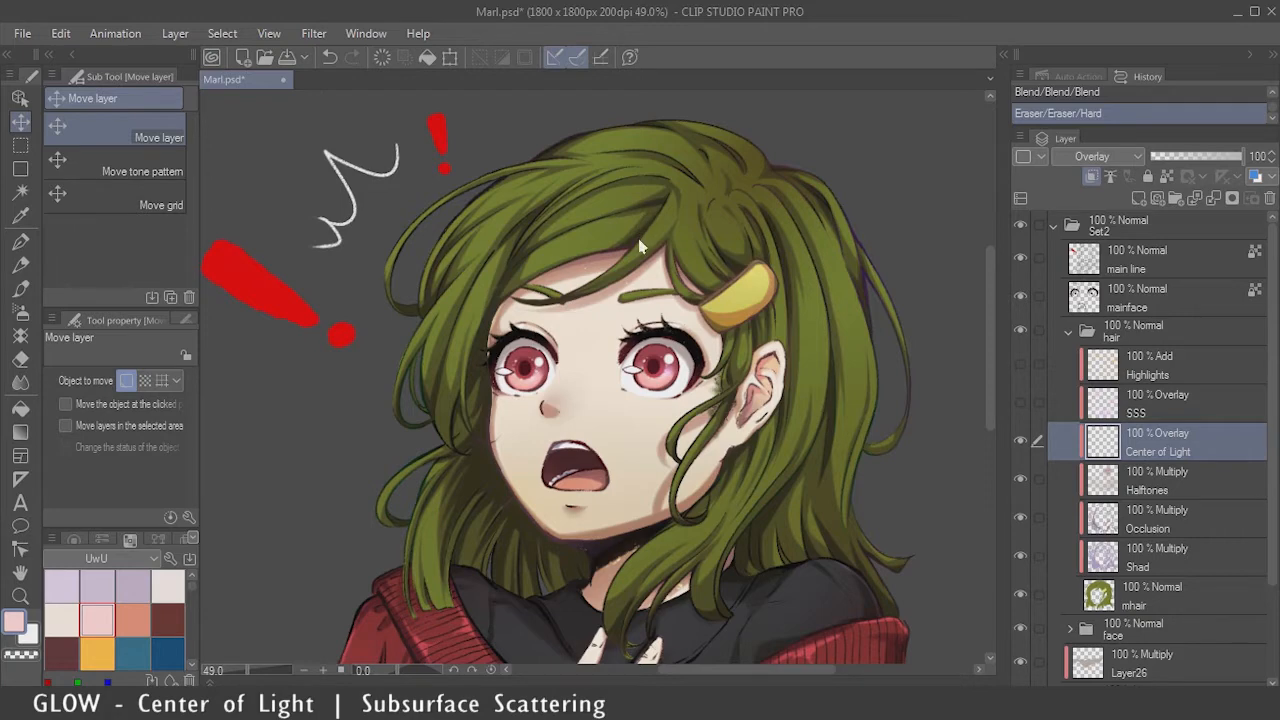
Step: Airbrush pale pink light patches over the hair on the Center of Light layer with the Hard airbrush at size 120
key("b")
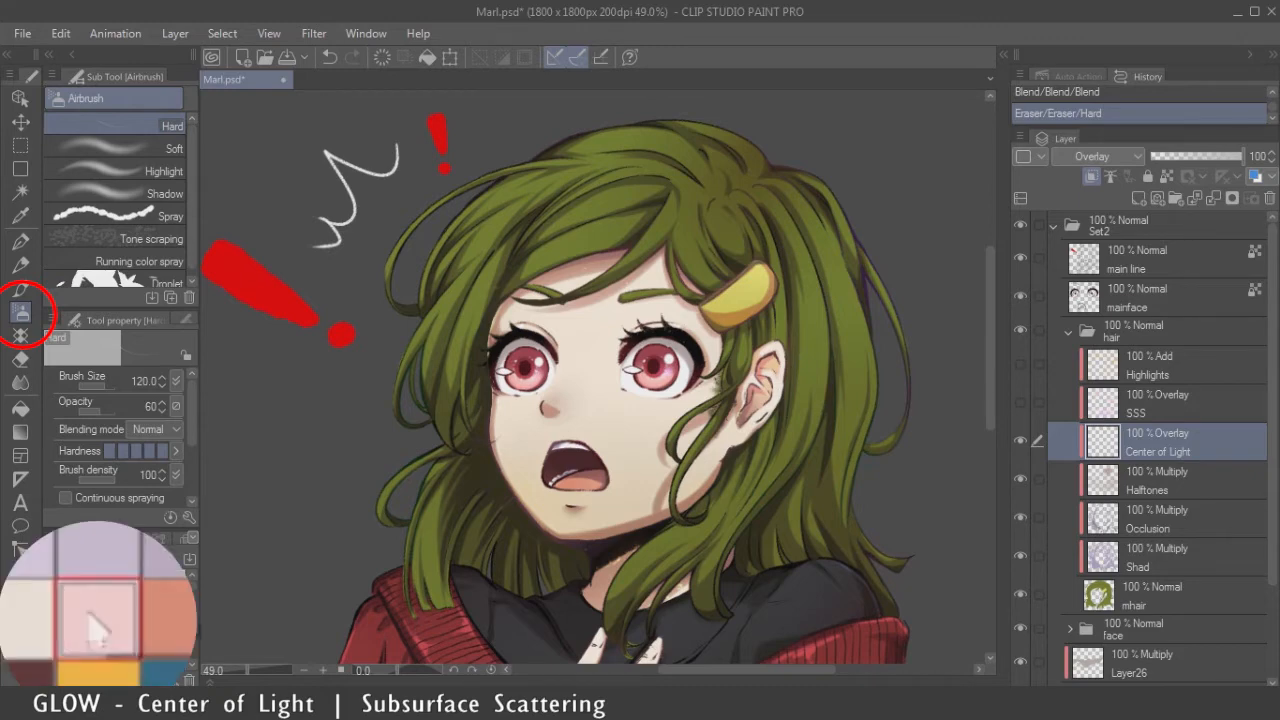
key("bracketright")
key("bracketright")
left_click_drag(846, 256, 870, 357)
key("bracketleft")
key("bracketleft")
key("bracketleft")
left_click_drag(852, 302, 798, 345)
key("bracketright")
left_click_drag(608, 134, 512, 266)
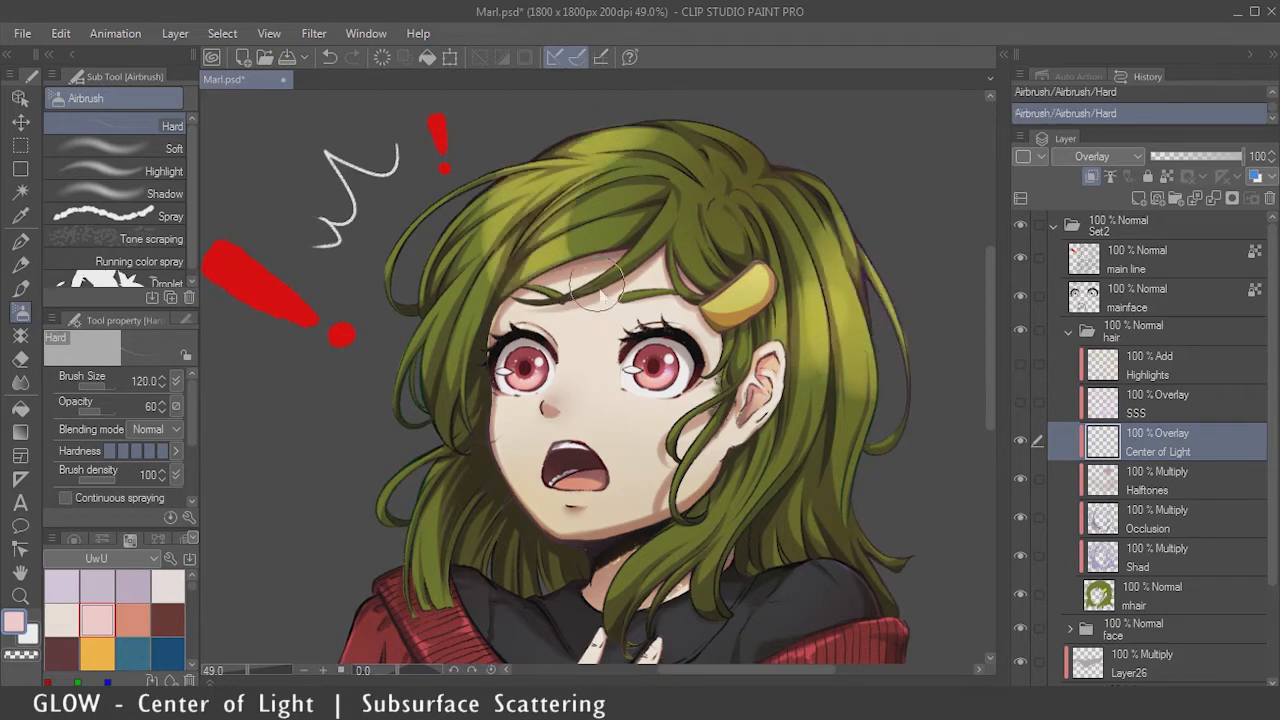
key("ctrl+z")
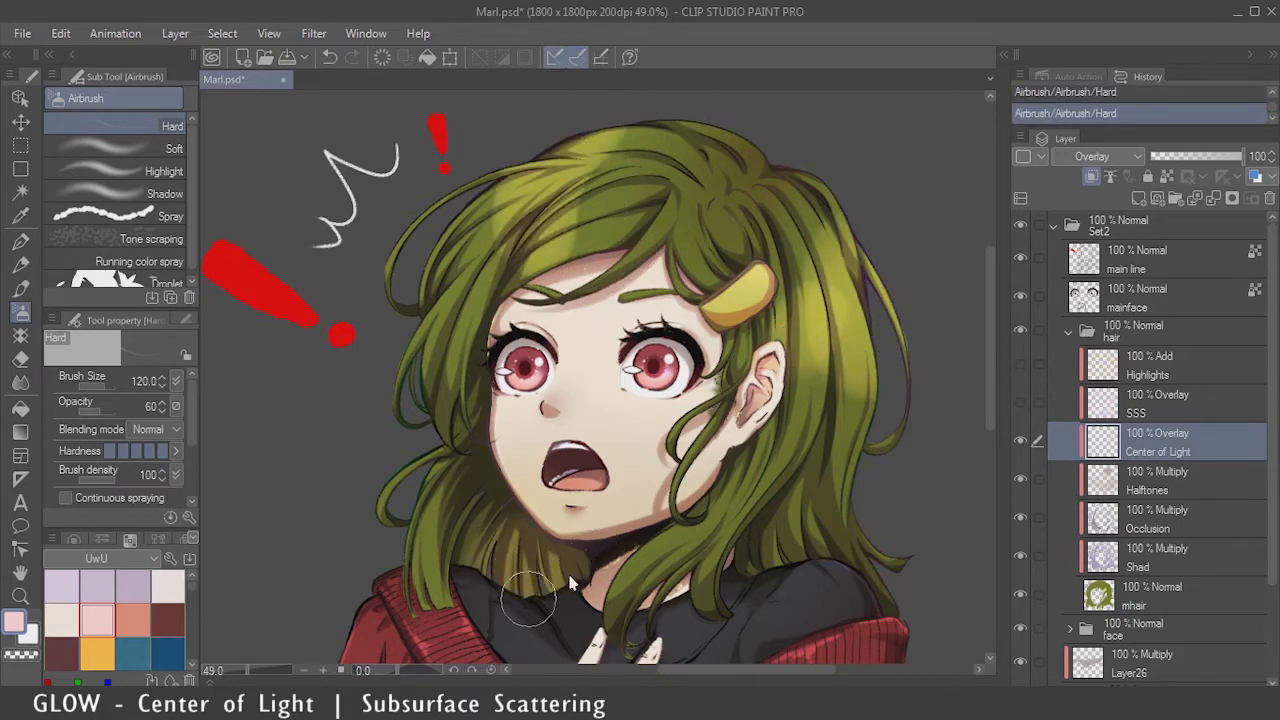
Step: Soften the light patches on the crown and side of the hair with the Blend tool at size 170
key("j")
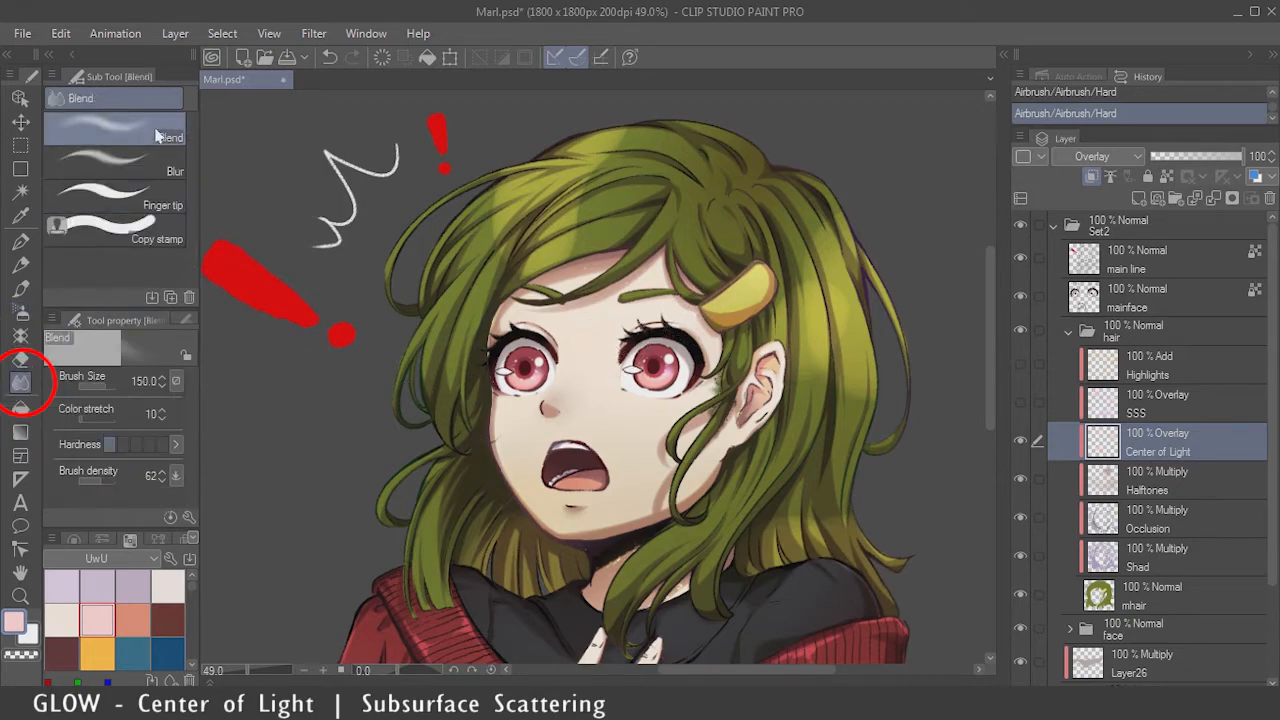
key("bracketright")
mouse_move(542, 256)
left_mouse_down()
mouse_move(516, 178)
mouse_move(622, 158)
left_mouse_up()
left_click_drag(830, 268, 852, 385)
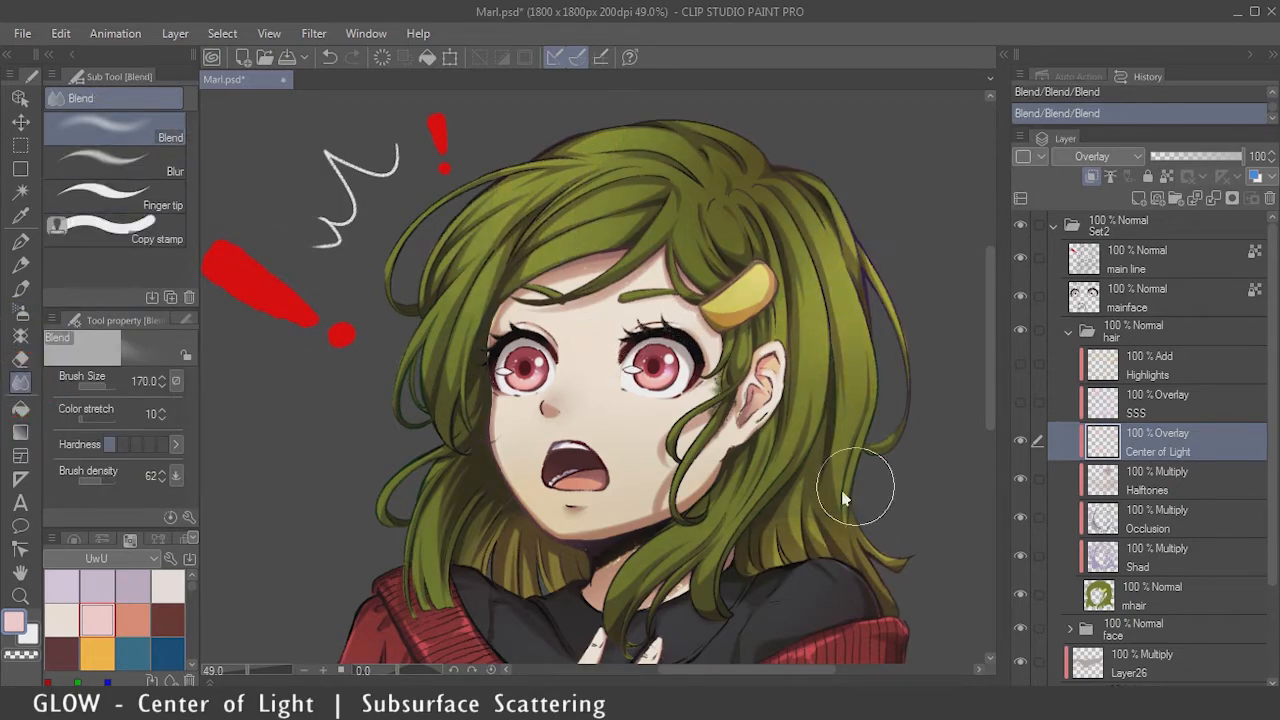
Step: Toggle the Center of Light layer's visibility to compare the hair with and without its glow
left_click(1021, 441)
left_click(1020, 441)
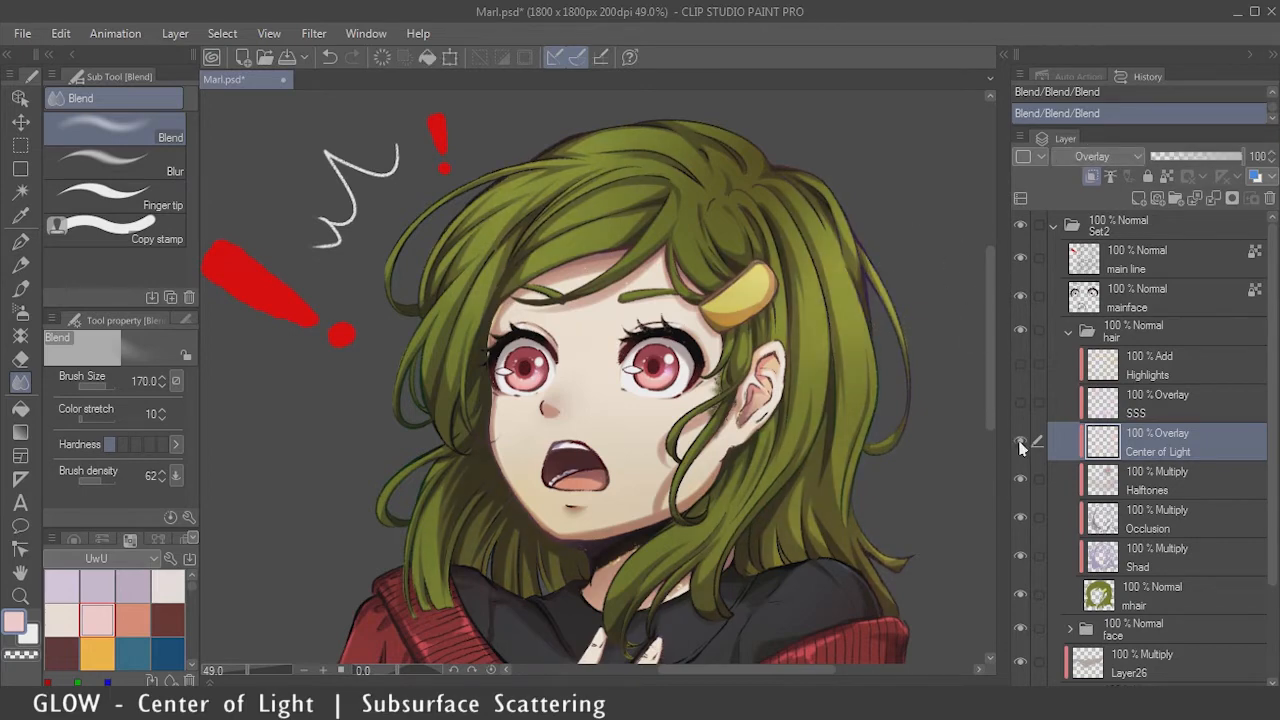
left_click(1020, 441)
left_click(1020, 441)
Step: Hide the Center of Light layer, and show and select the SSS layer
left_click(1021, 442)
left_click(1021, 405)
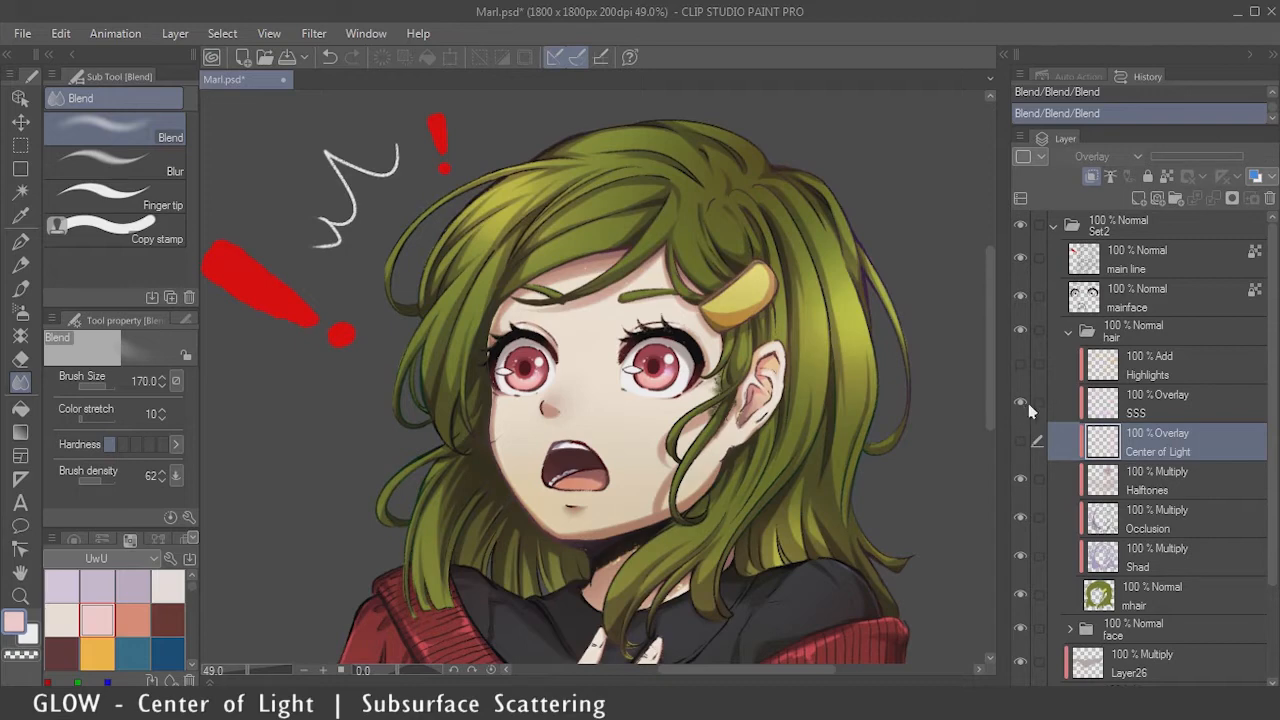
left_click(1136, 410)
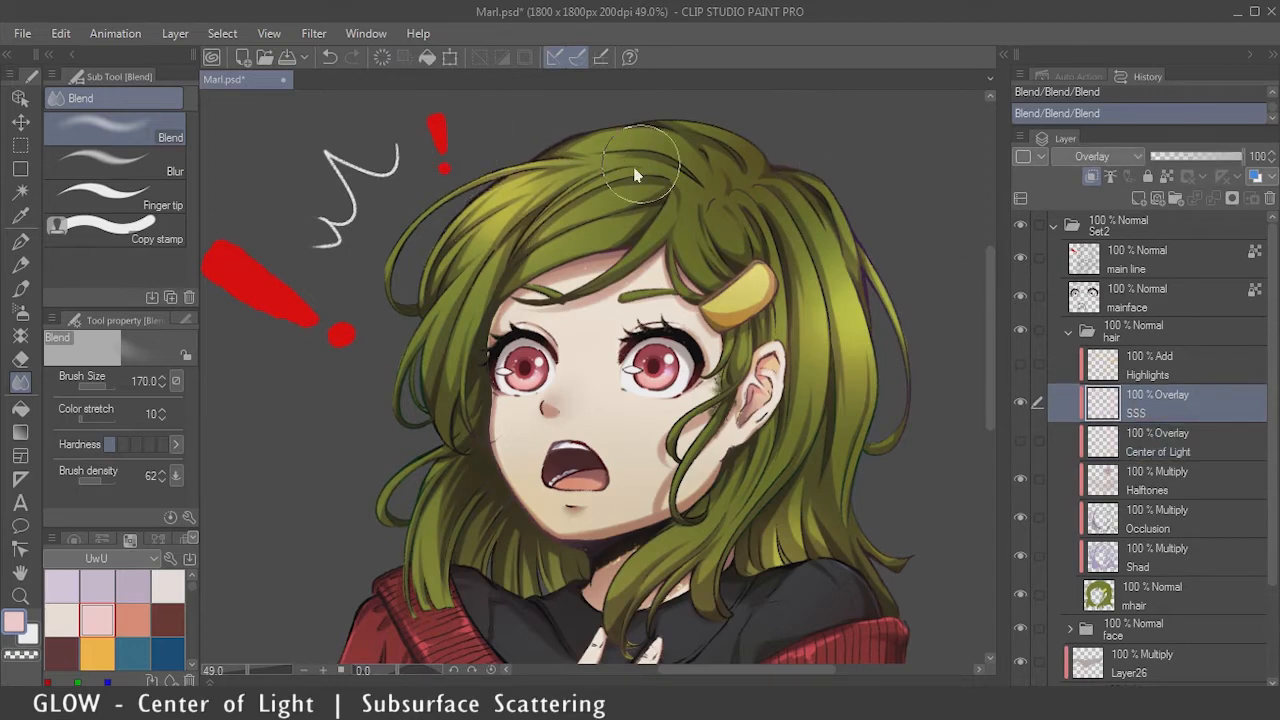
Step: Airbrush a thin pale pink rim of light along the top edge of the hair on the SSS layer at brush size 25
key("b")
key("bracketleft")
key("bracketleft")
key("bracketleft")
key("bracketleft")
key("bracketleft")
key("bracketleft")
key("bracketleft")
key("bracketleft")
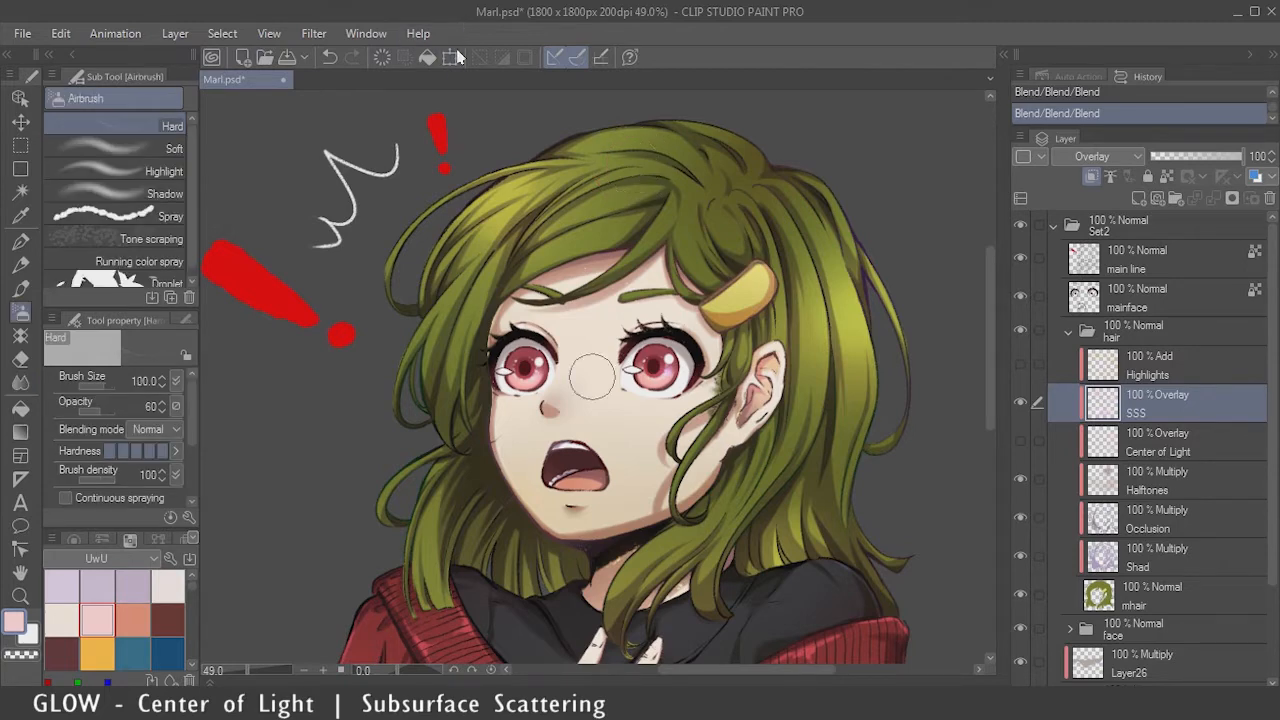
mouse_move(477, 203)
left_mouse_down()
mouse_move(575, 152)
mouse_move(677, 126)
left_mouse_up()
key("ctrl+z")
left_click_drag(544, 154, 691, 119)
left_click_drag(545, 151, 696, 129)
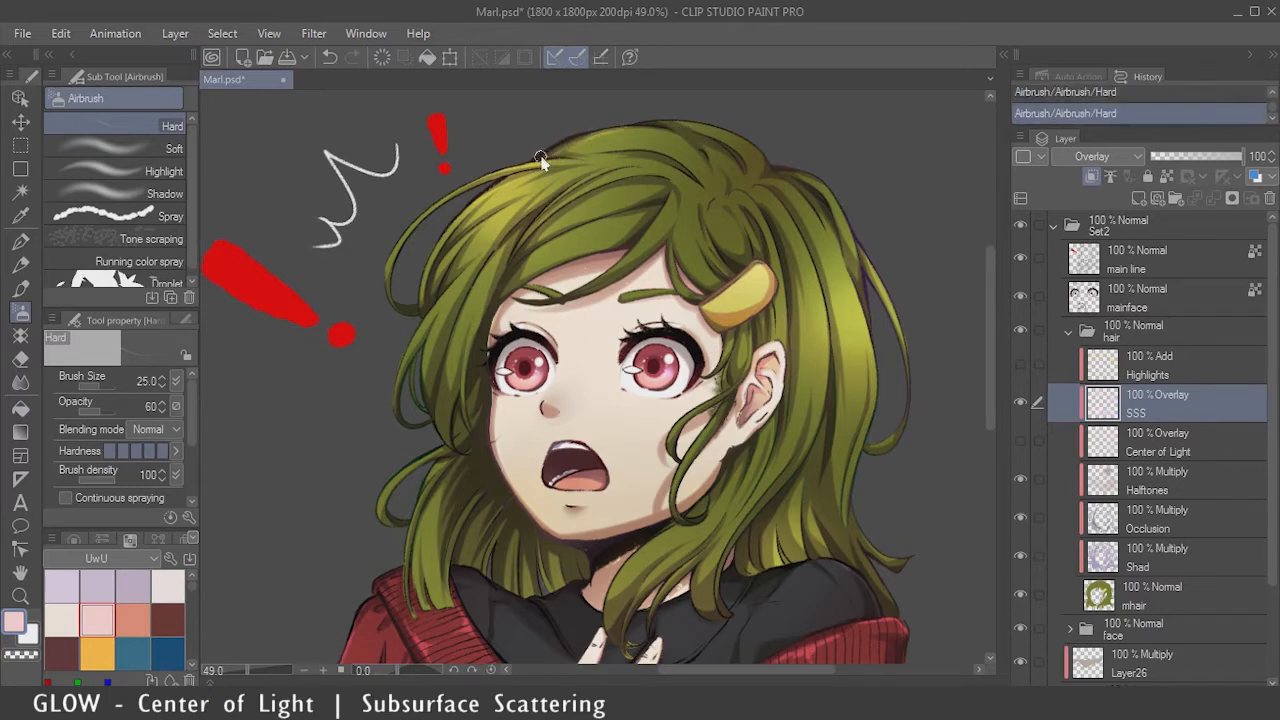
key("ctrl+z")
key("ctrl+y")
Step: Soften the rim light along the hair's outer edge with the Blur sub tool at size 60
key("j")
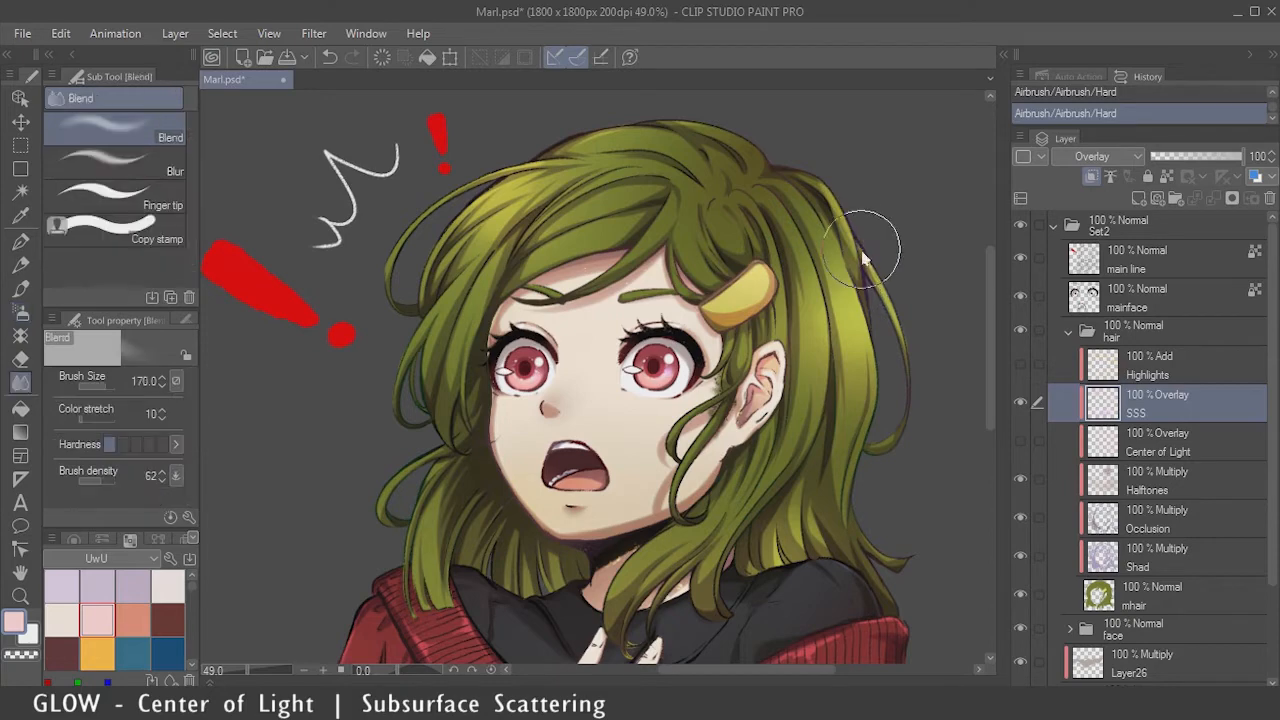
left_click(170, 170)
key("bracketleft")
key("bracketleft")
key("bracketleft")
key("bracketleft")
key("bracketleft")
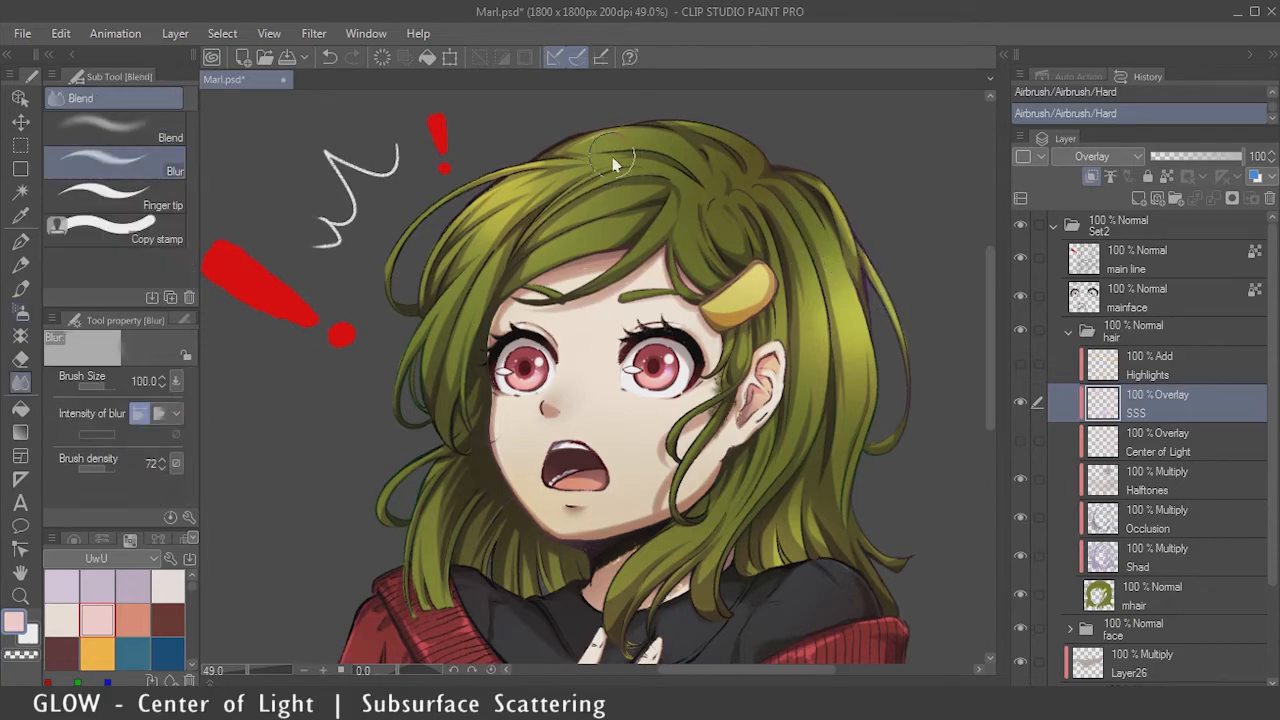
left_click_drag(741, 129, 873, 281)
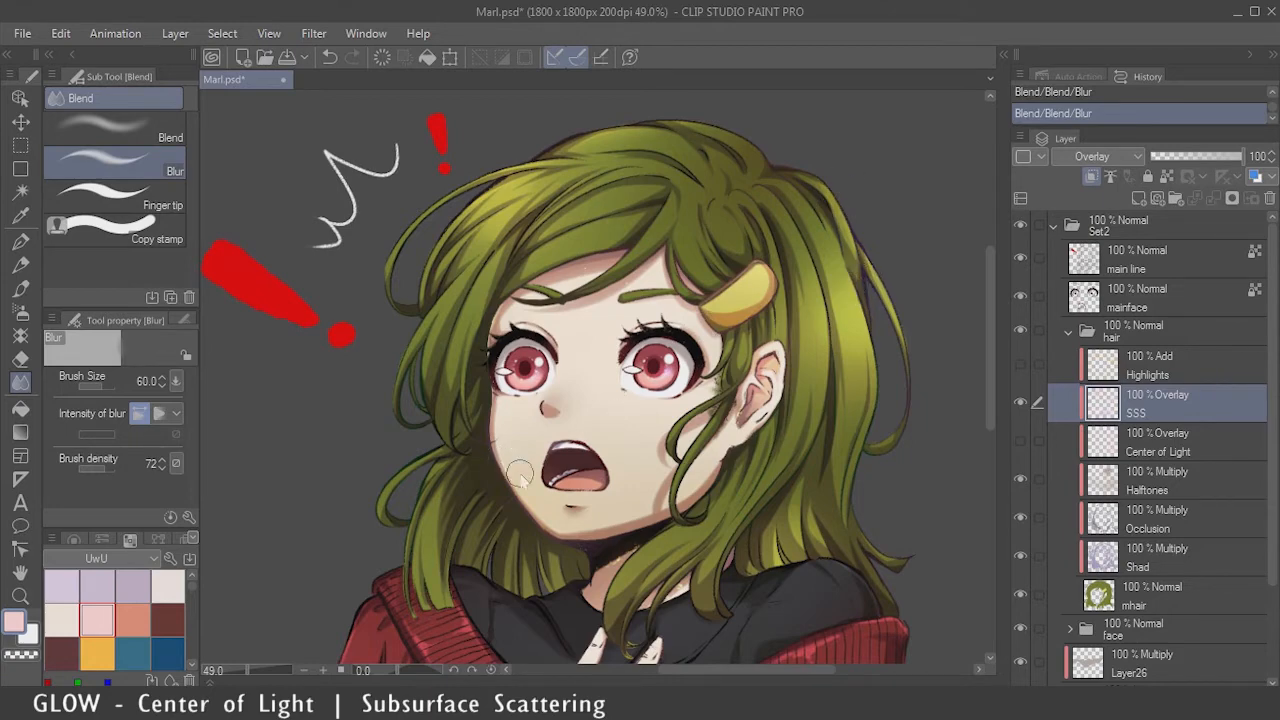
Step: Airbrush light onto the hair tips beside the neck and soften it with the Blur sub tool
key("b")
mouse_move(530, 590)
left_mouse_down()
mouse_move(574, 562)
mouse_move(540, 555)
left_mouse_up()
key("j")
mouse_move(518, 600)
left_mouse_down()
mouse_move(540, 534)
mouse_move(509, 608)
left_mouse_up()
key("bracketright")
key("bracketright")
key("bracketright")
mouse_move(545, 538)
left_mouse_down()
mouse_move(569, 477)
mouse_move(534, 550)
left_mouse_up()
key("bracketleft")
key("bracketleft")
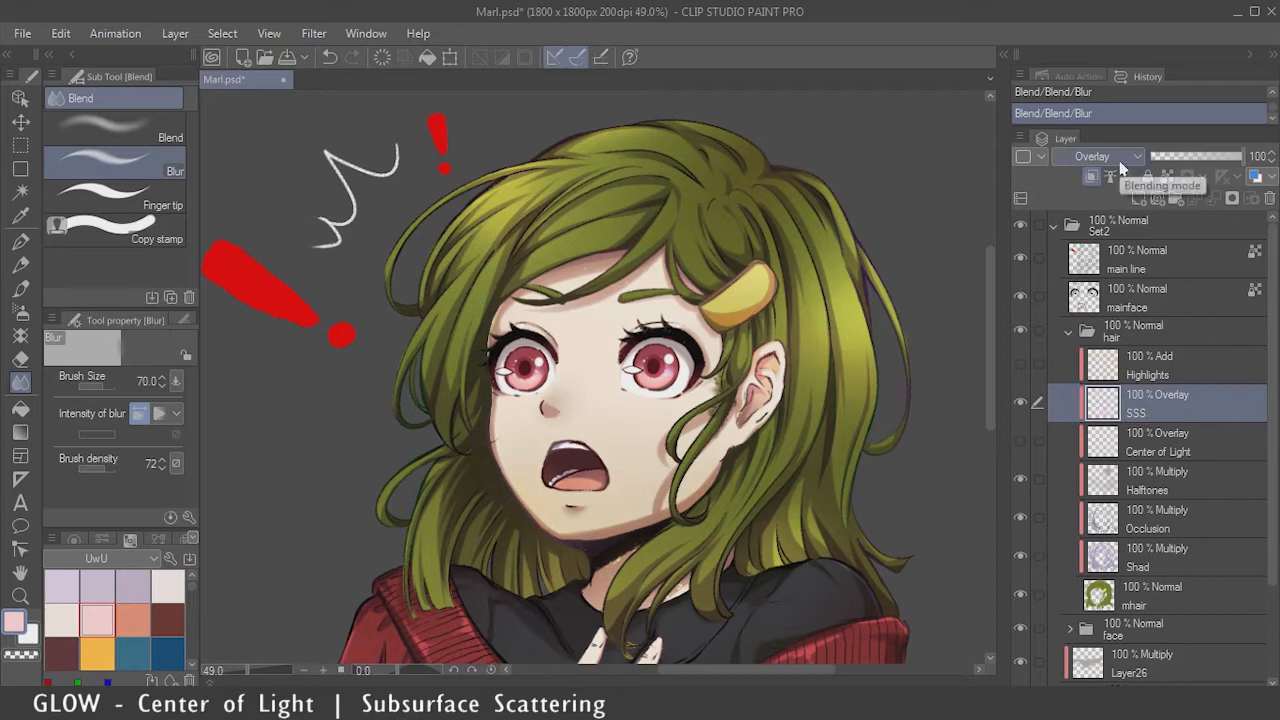
Step: Compare the Center of Light and SSS effects on the hair by showing the two layers alternately
left_click(1145, 458)
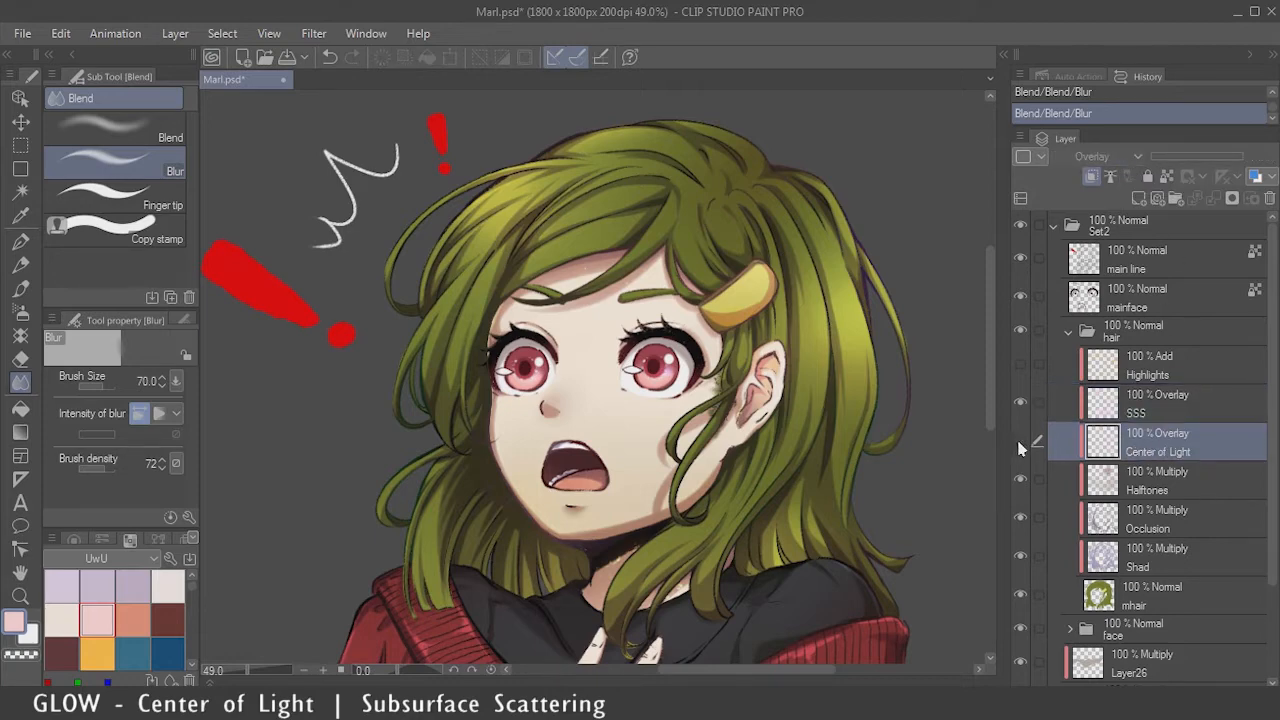
left_click(1020, 441)
left_click(1021, 402)
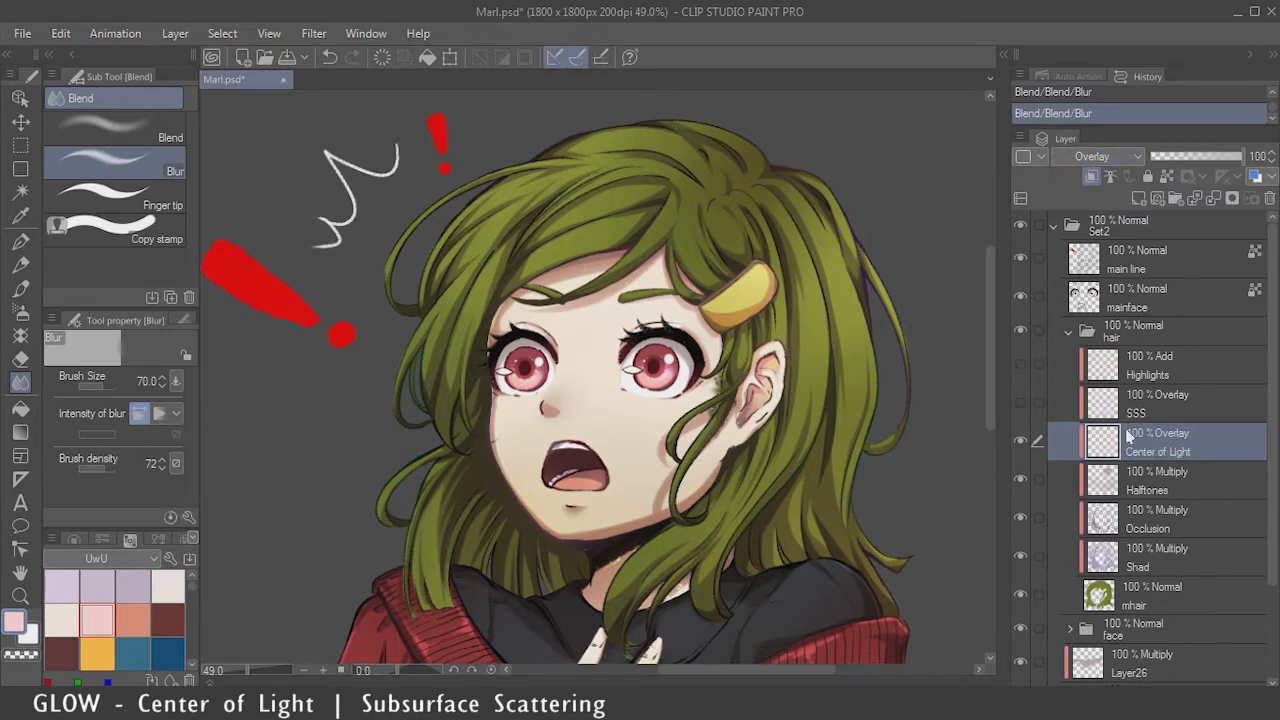
left_click(1156, 410)
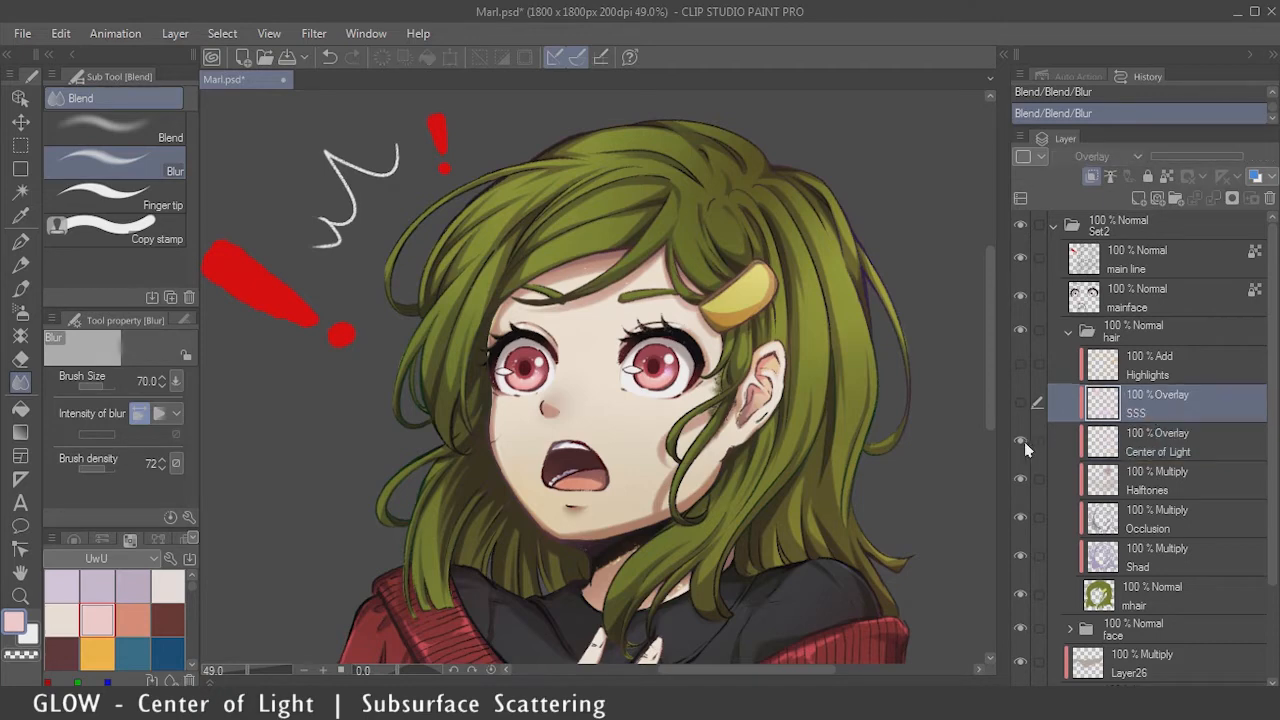
left_click(1021, 440)
left_click(1021, 403)
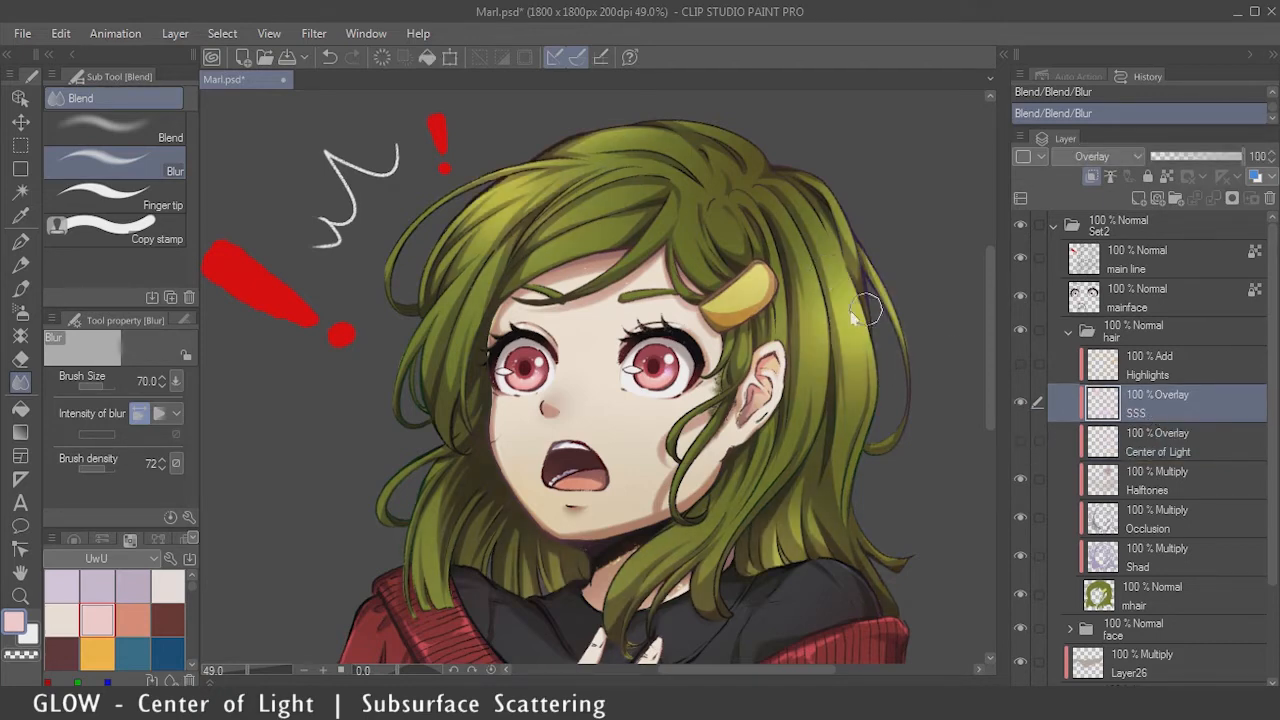
left_click(1021, 403)
left_click(1021, 440)
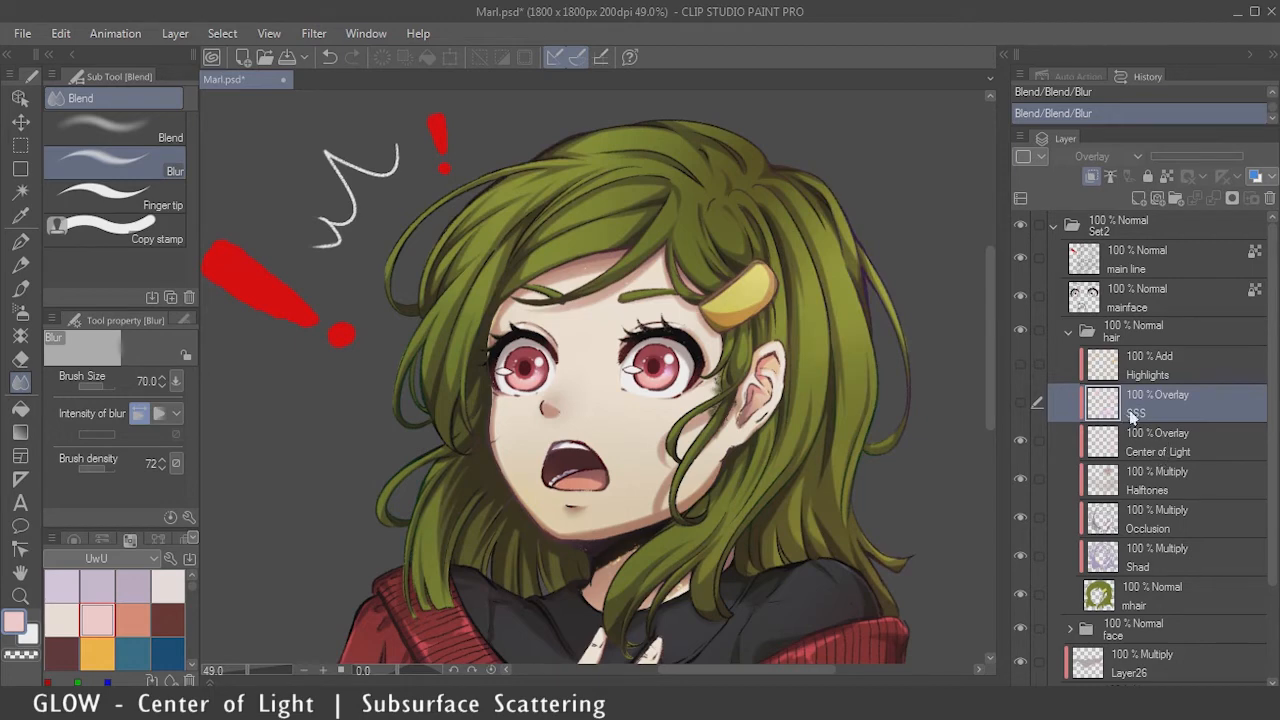
left_click(1021, 440)
left_click(1020, 403)
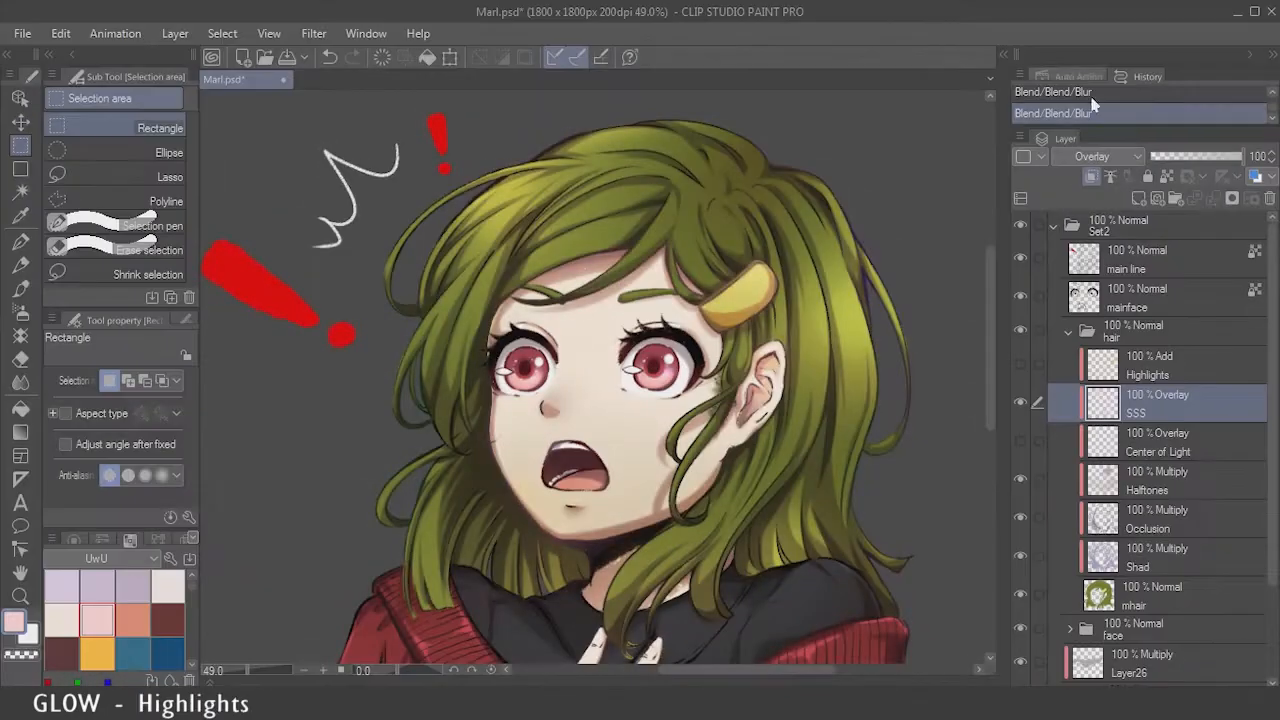
Step: Select the Highlights layer in the hair folder and make it visible
left_click(1090, 370)
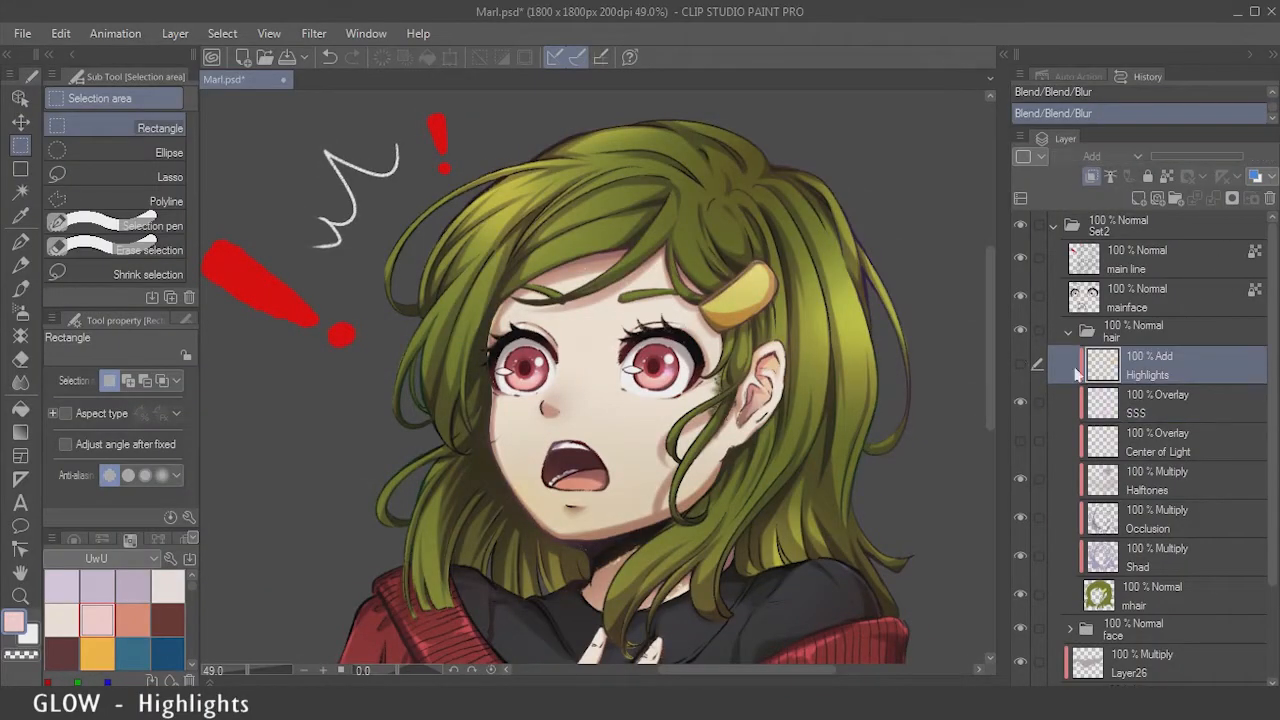
left_click(1021, 366)
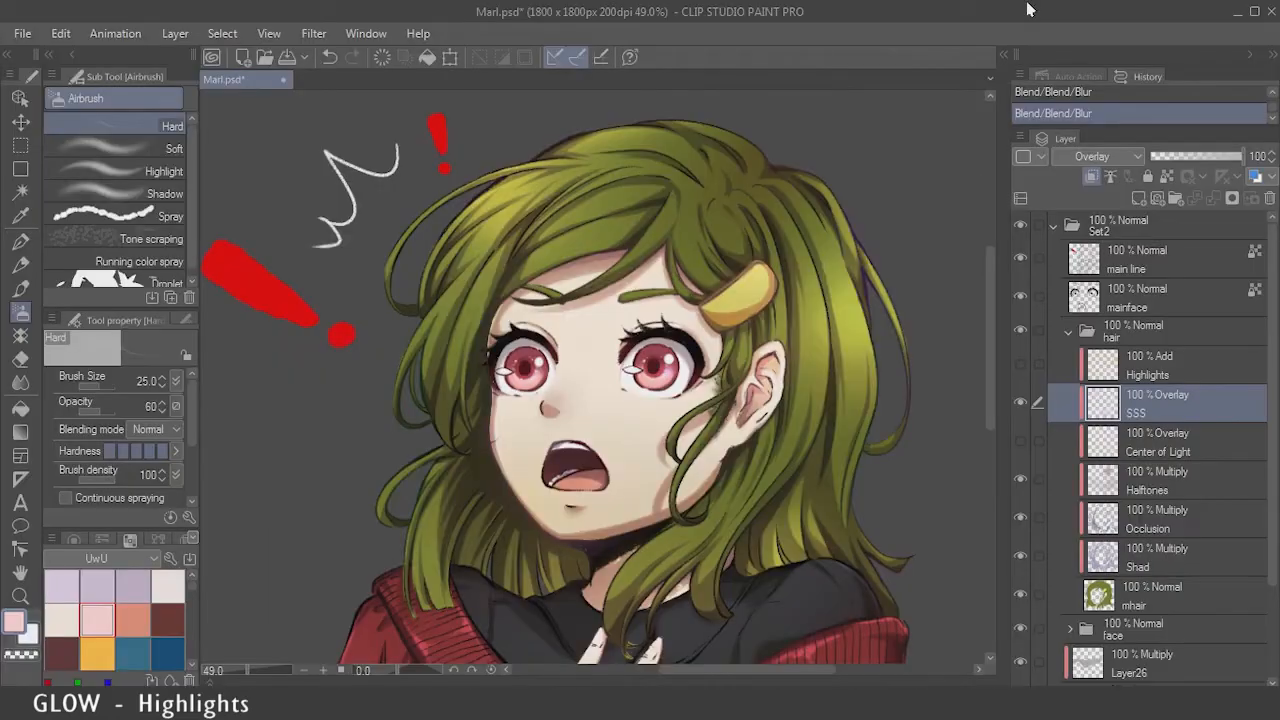
key("m")
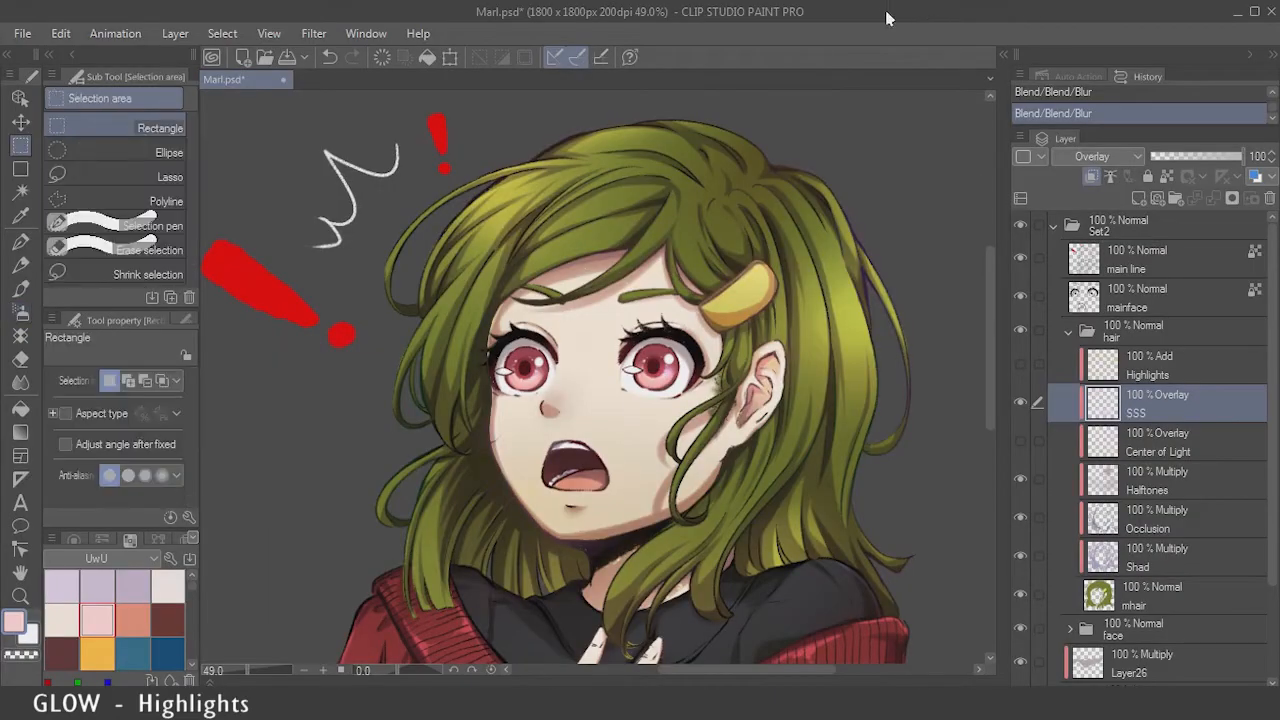
left_click(1135, 372)
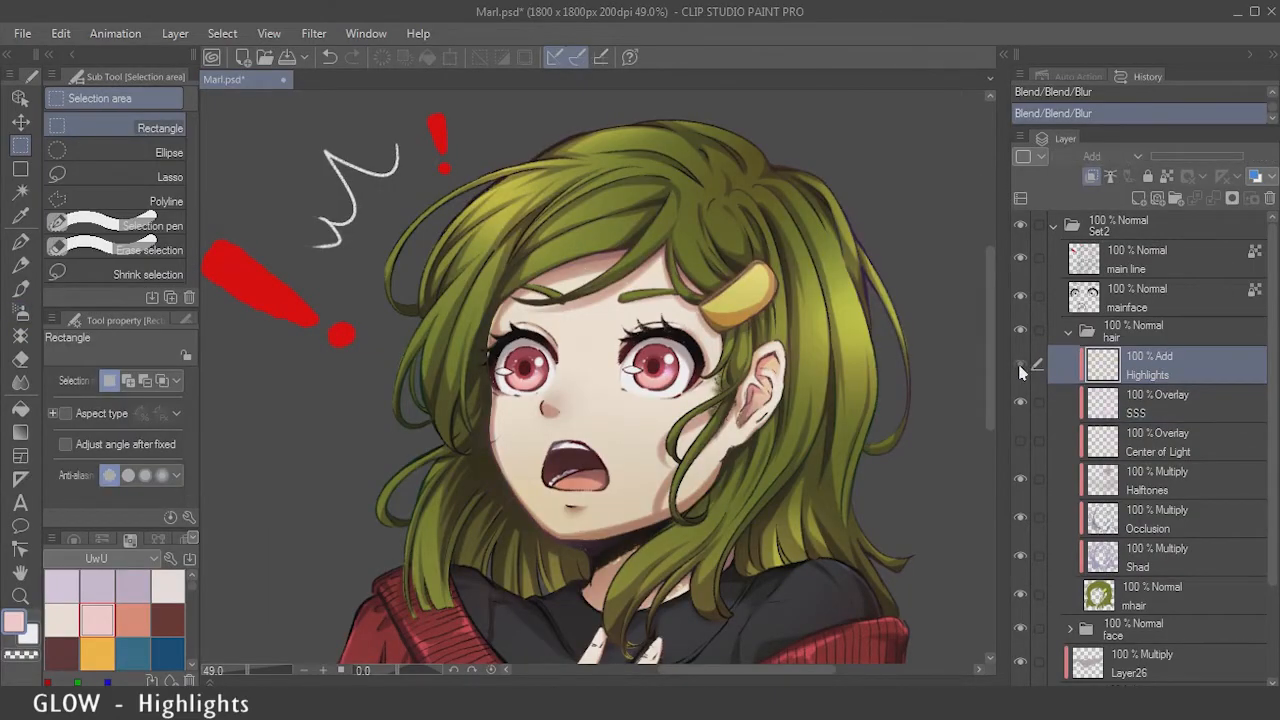
left_click(1020, 368)
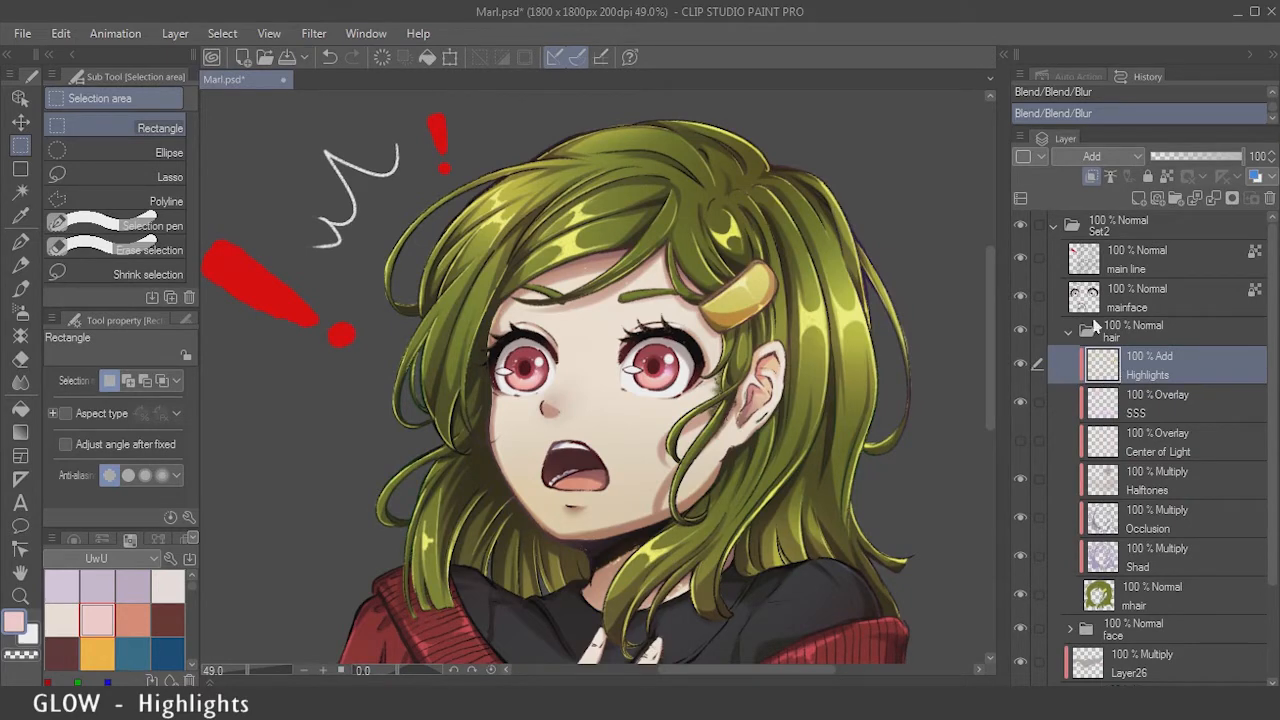
Step: Set the Highlights layer's blending mode to Normal and pick its orange, HEX FFBE46, as the drawing color
left_click(1100, 157)
left_click(1097, 180)
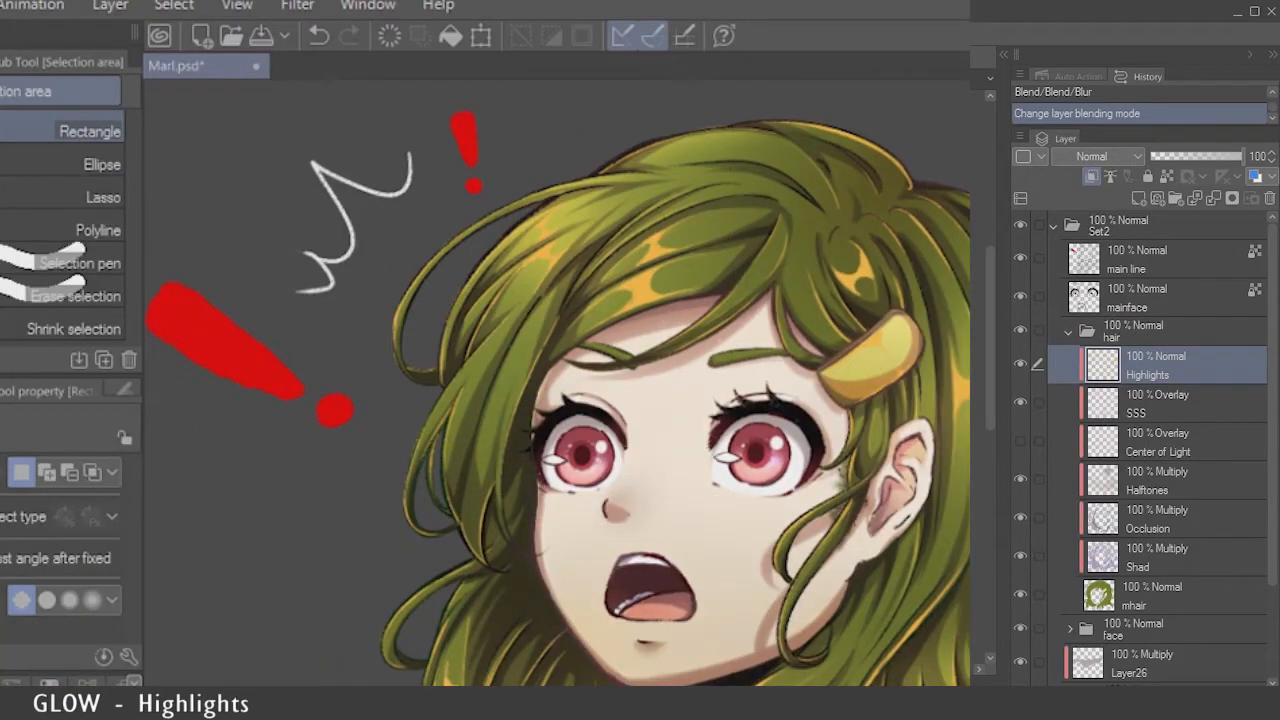
key("ctrl+space")
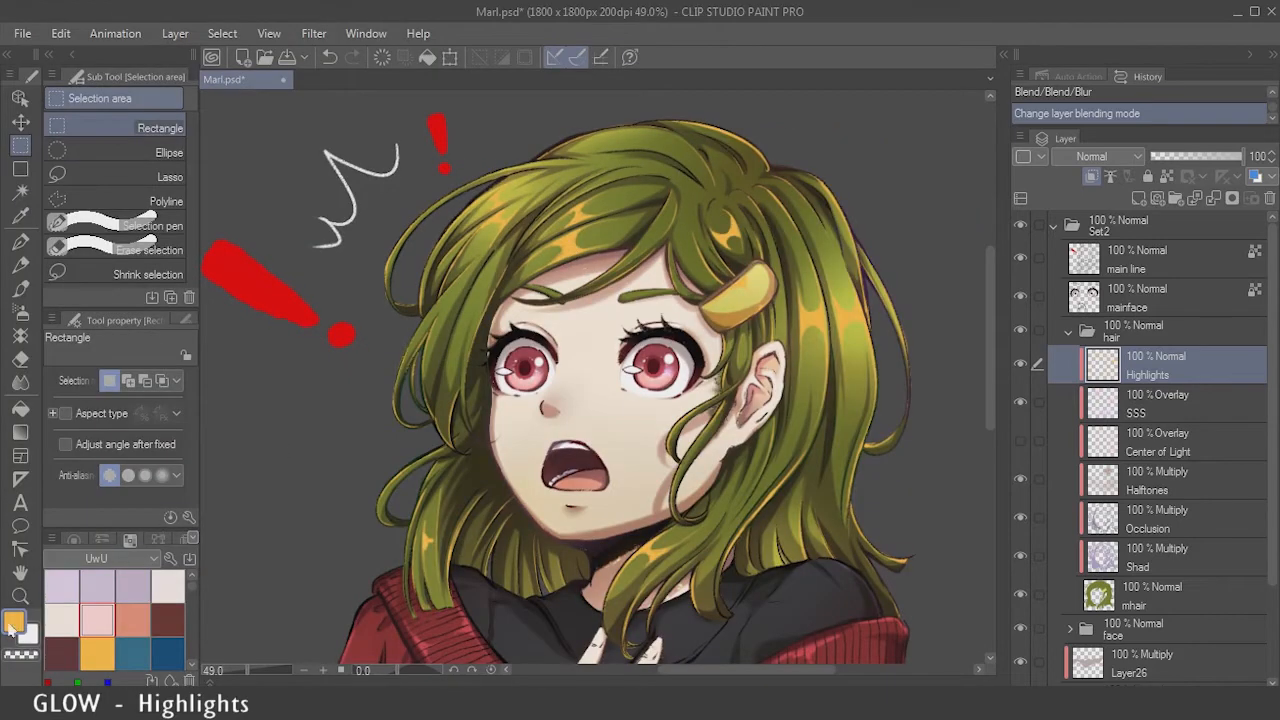
double_click(14, 622)
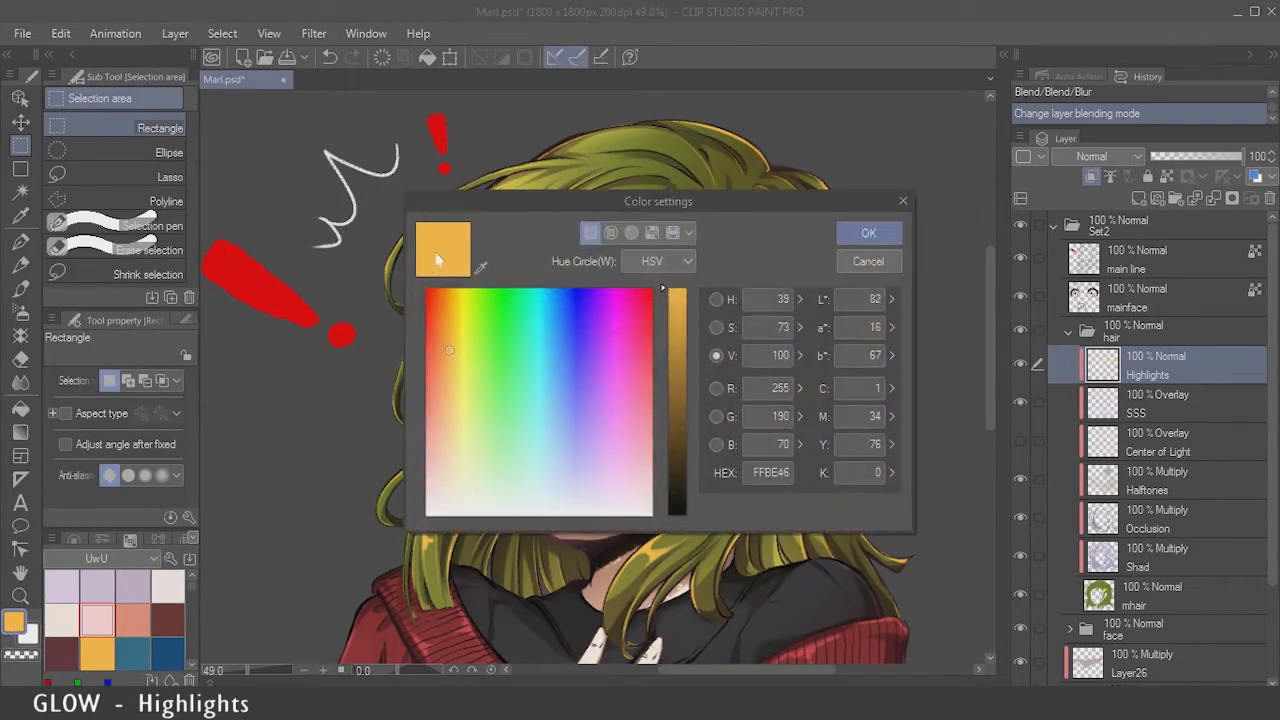
left_click(868, 232)
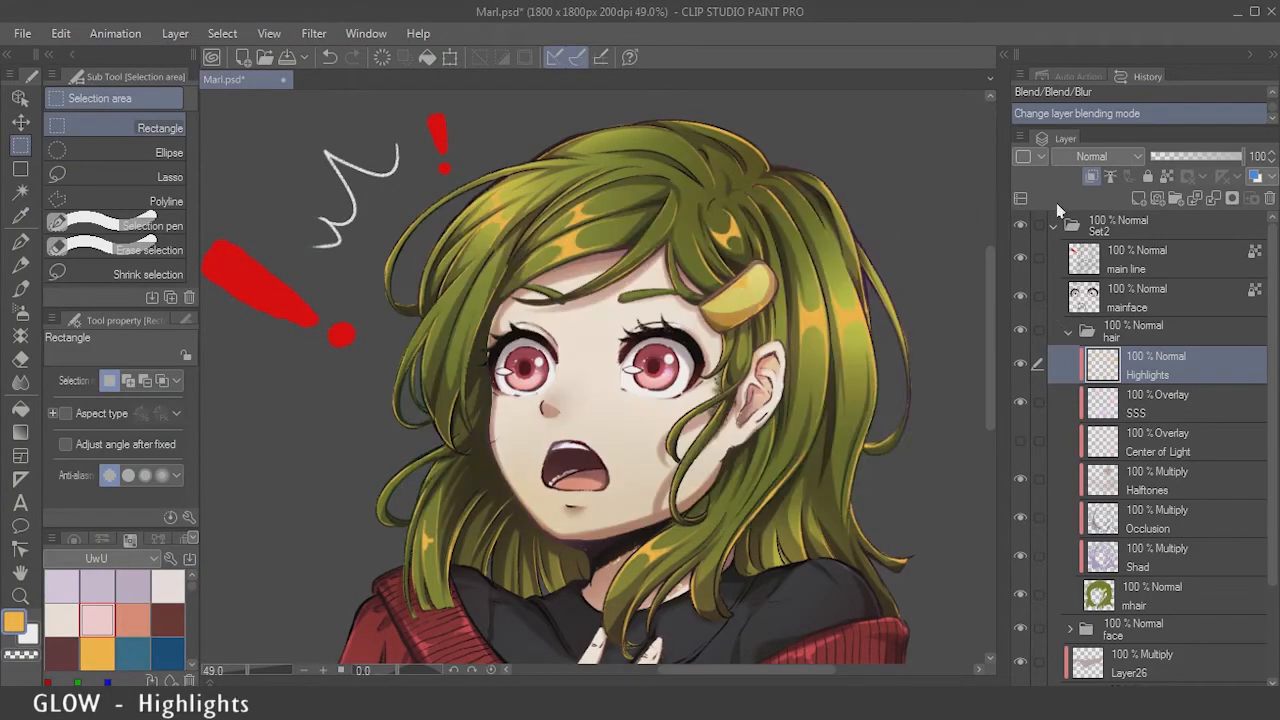
left_click(1125, 157)
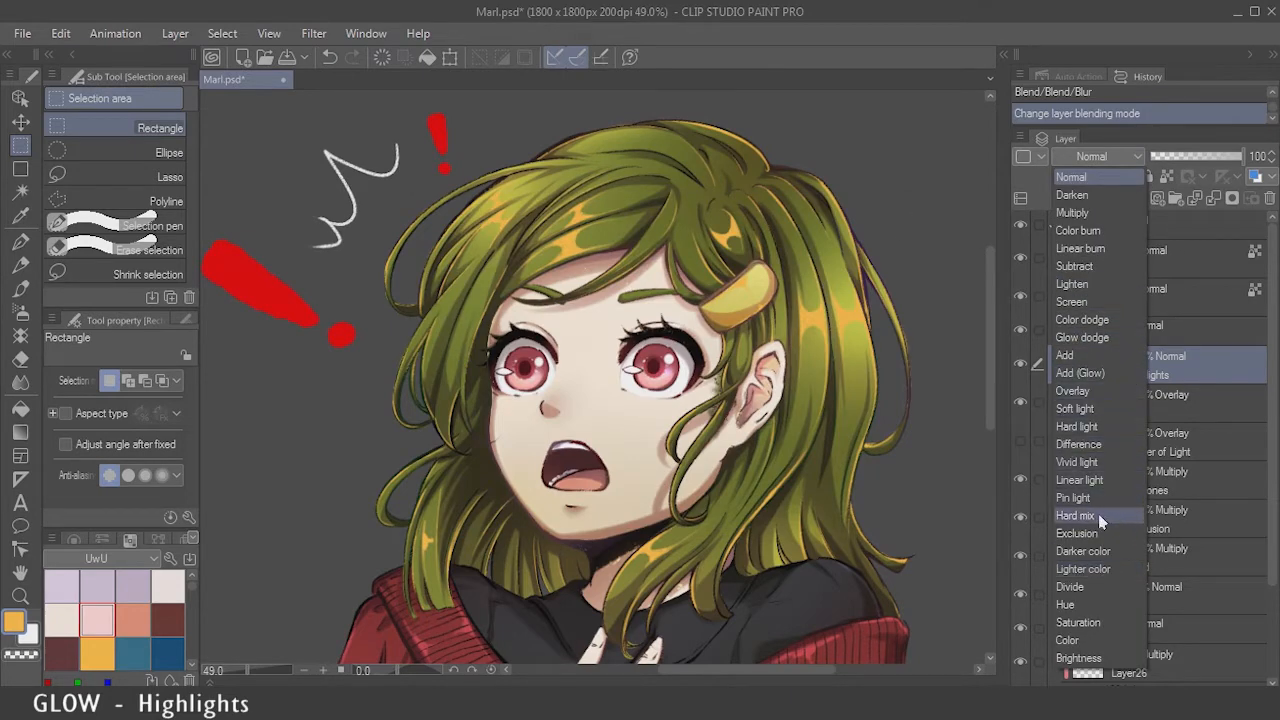
left_click(1107, 158)
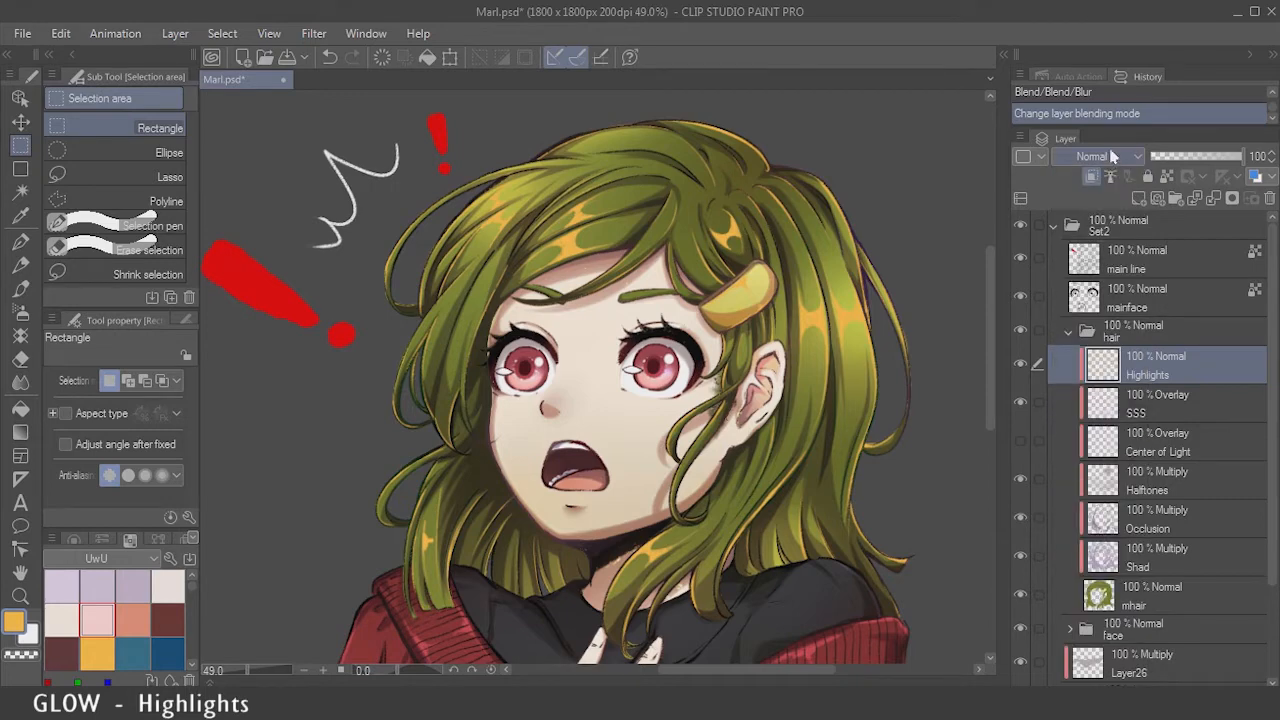
Step: Try Screen, Color dodge and Glow dodge in turn as the Highlights layer's blending mode
left_click(1134, 158)
left_click(1098, 303)
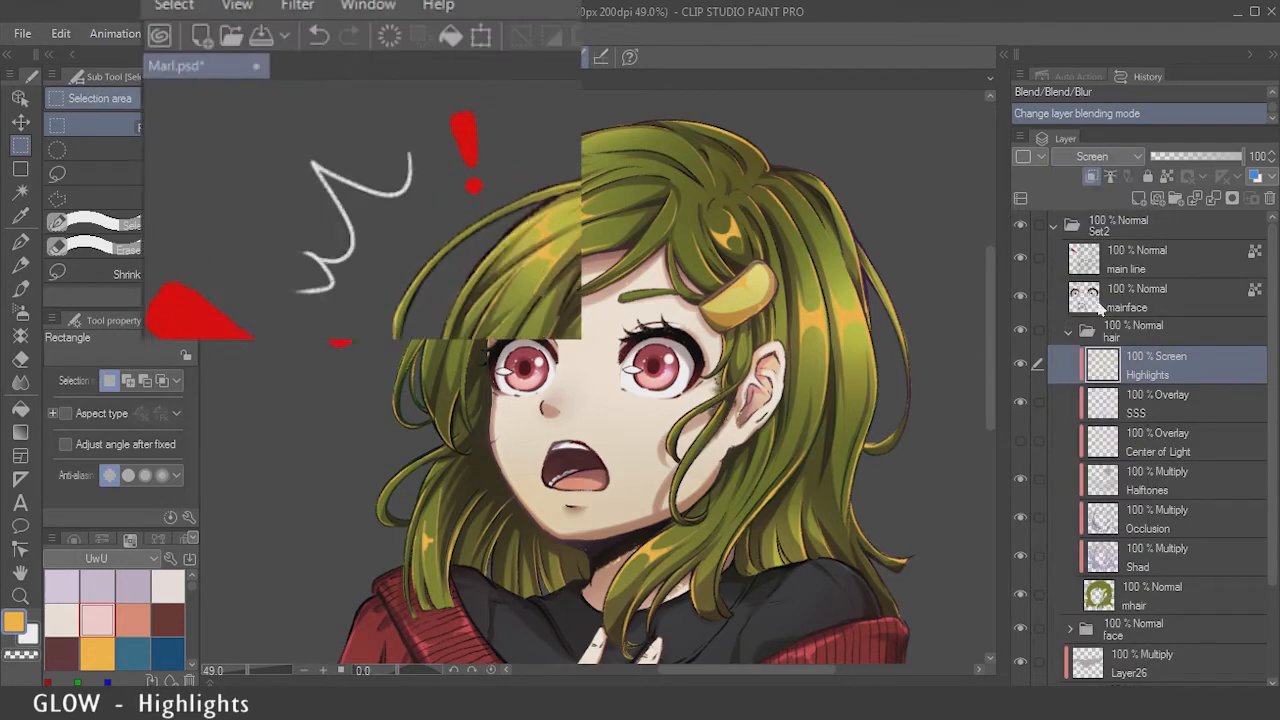
key("k")
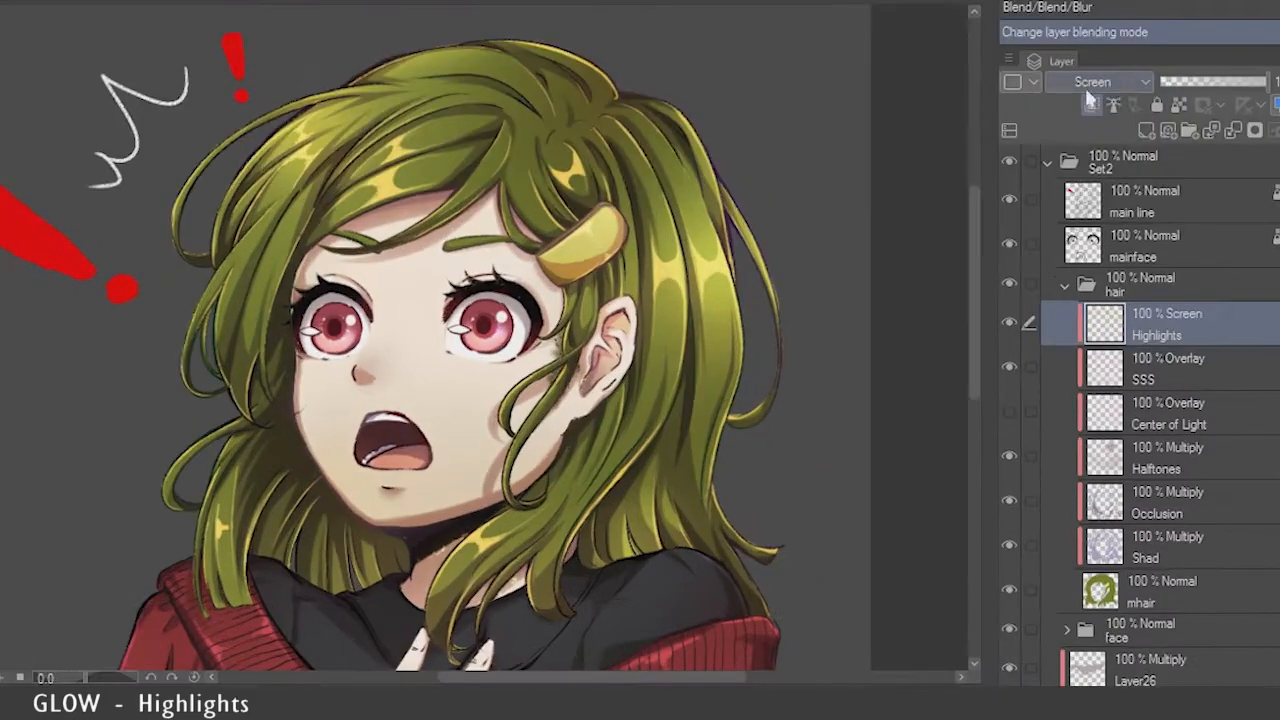
left_click(1099, 157)
left_click(1091, 326)
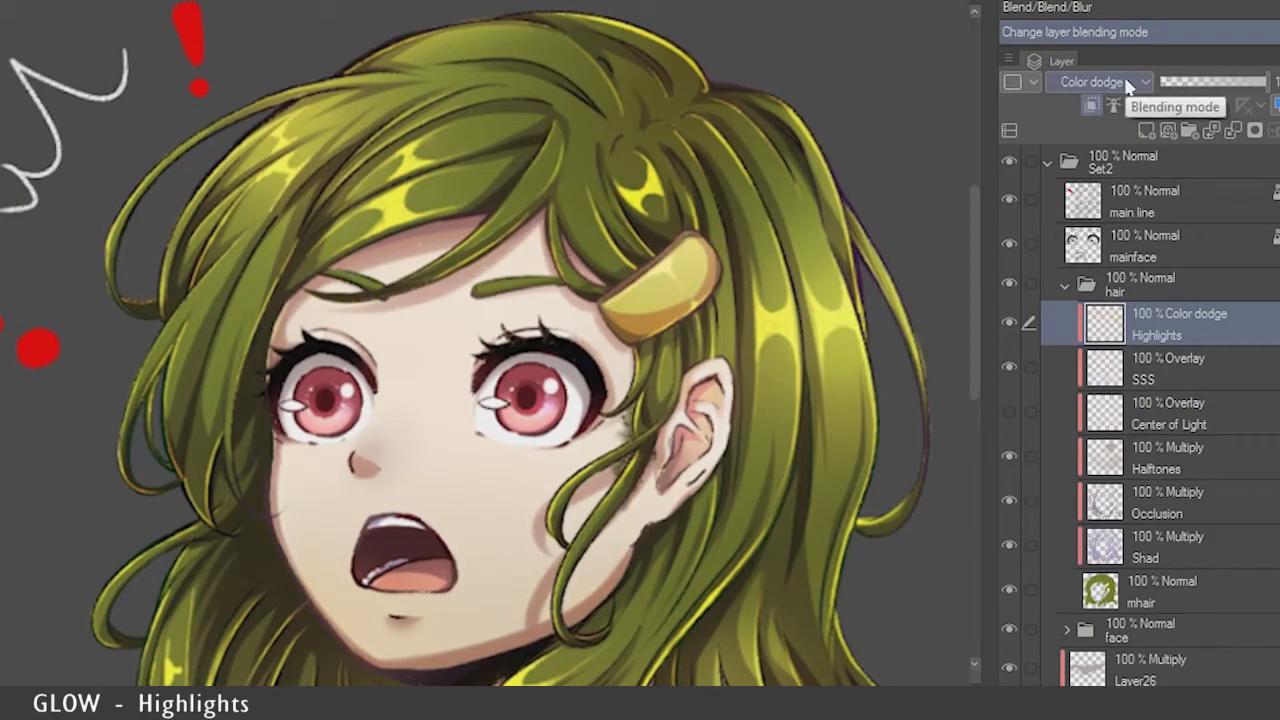
left_click(1128, 86)
left_click(1108, 308)
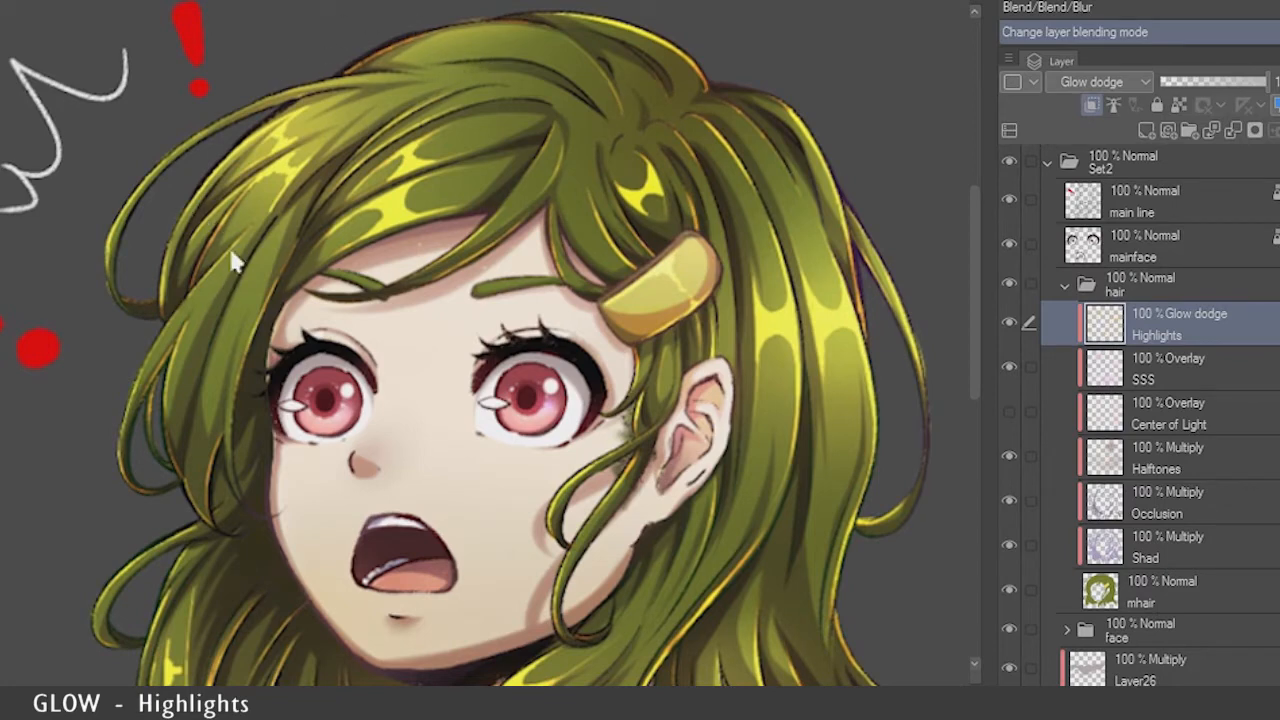
Step: Try the Add and Add (Glow) blending modes on the Highlights layer
left_click(1146, 88)
left_click(1098, 314)
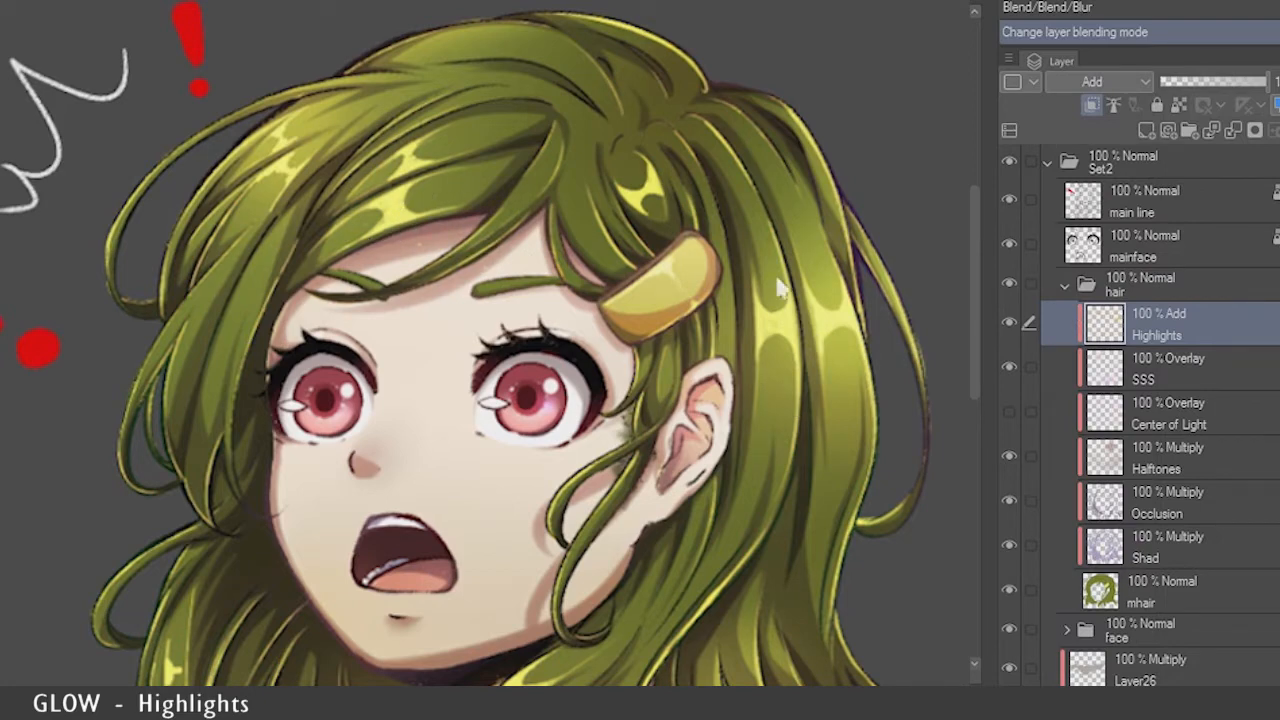
left_click(1127, 82)
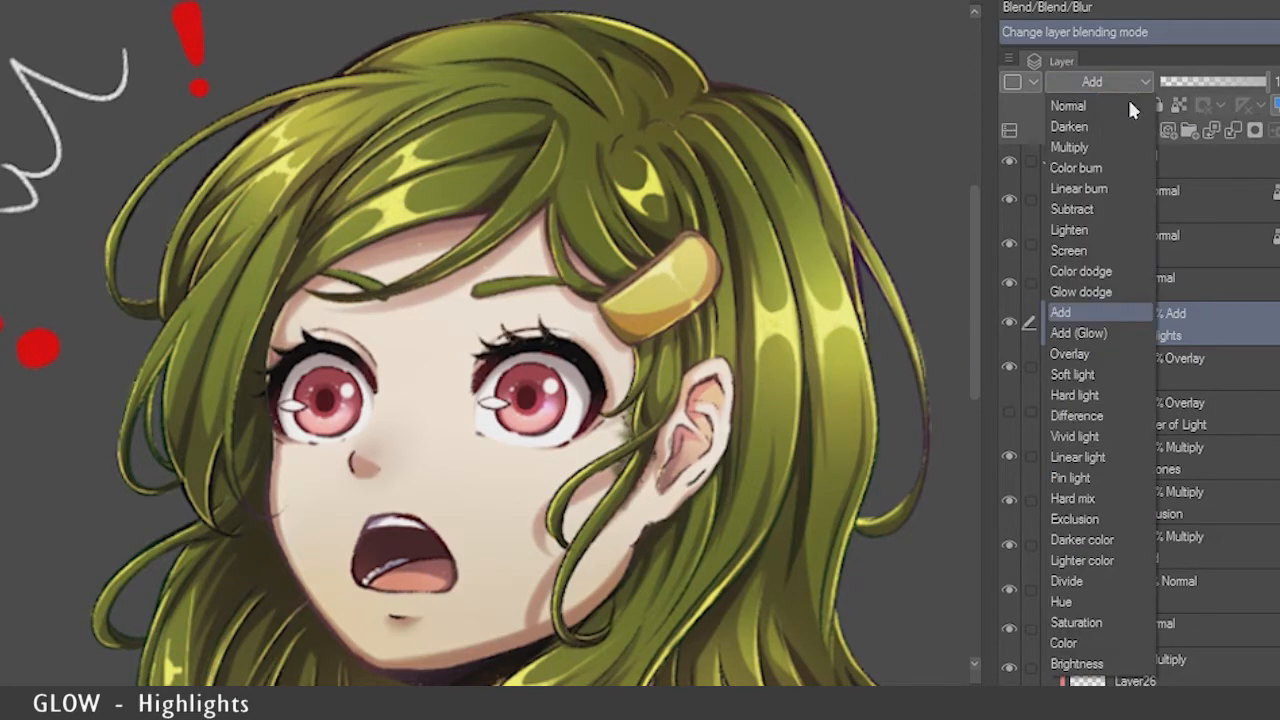
left_click(1099, 331)
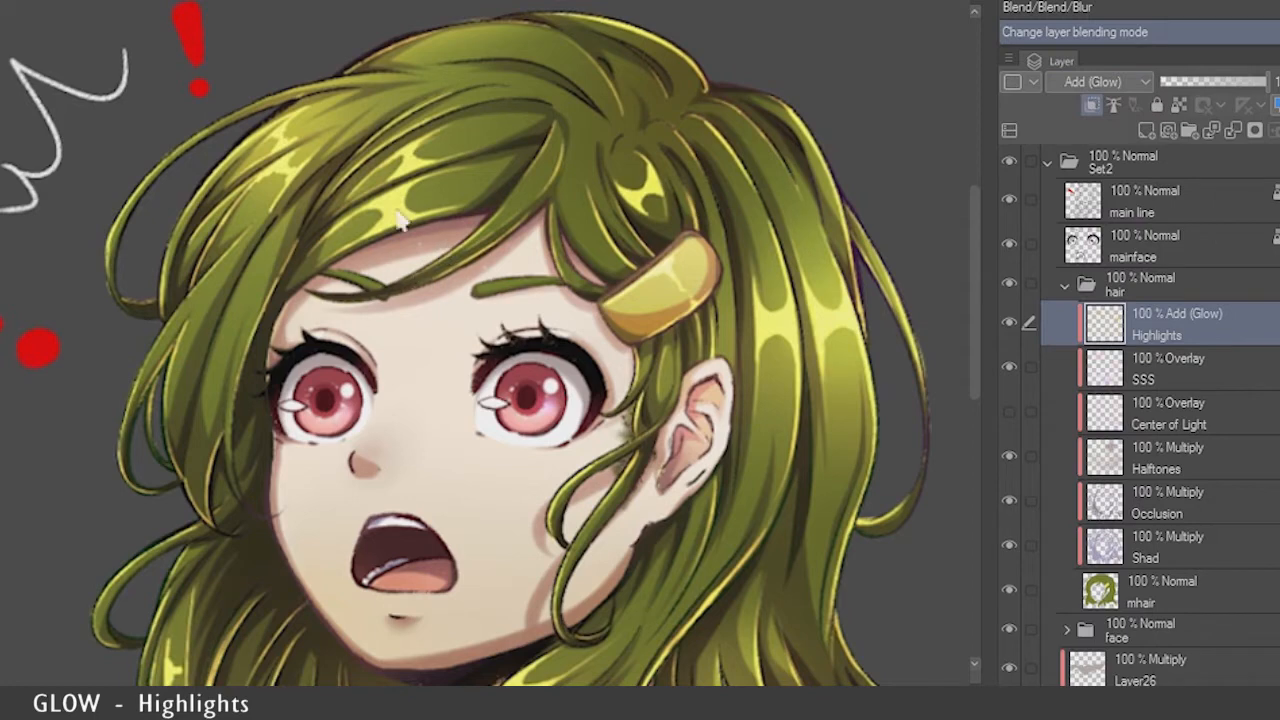
Step: Try Overlay, Soft light and Hard light in turn as the Highlights layer's blending mode
left_click(1137, 81)
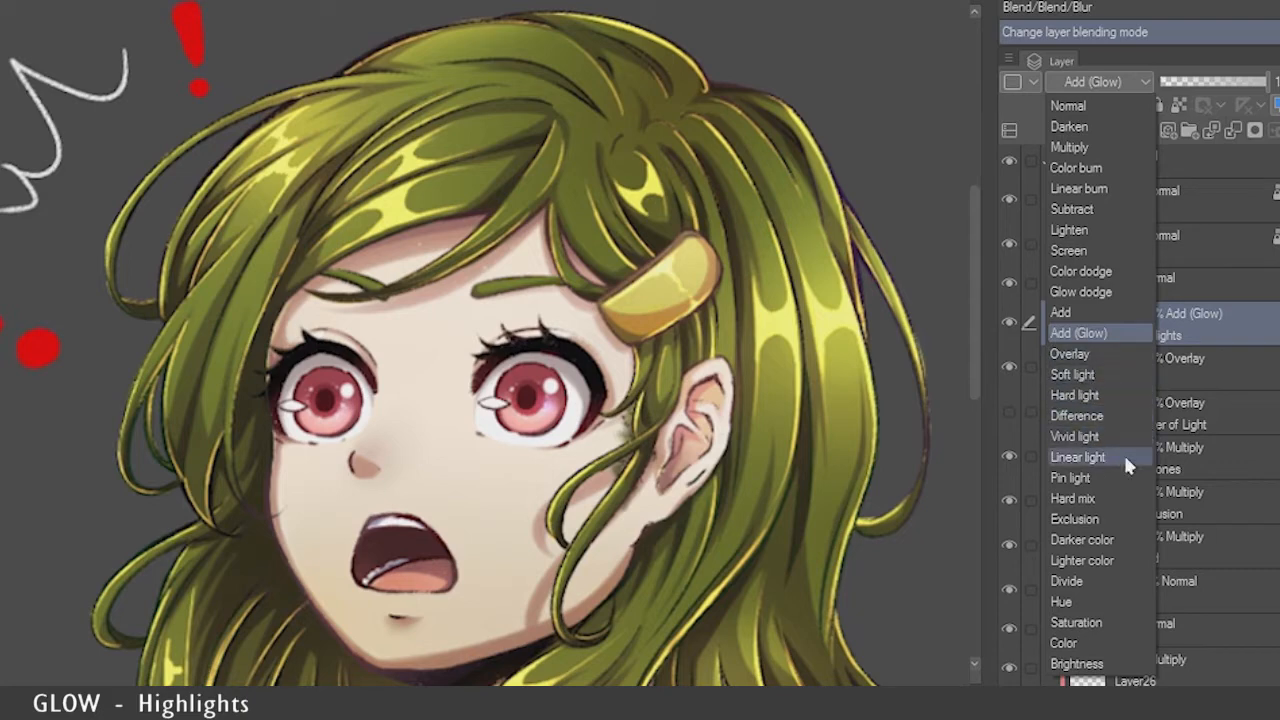
left_click(1115, 352)
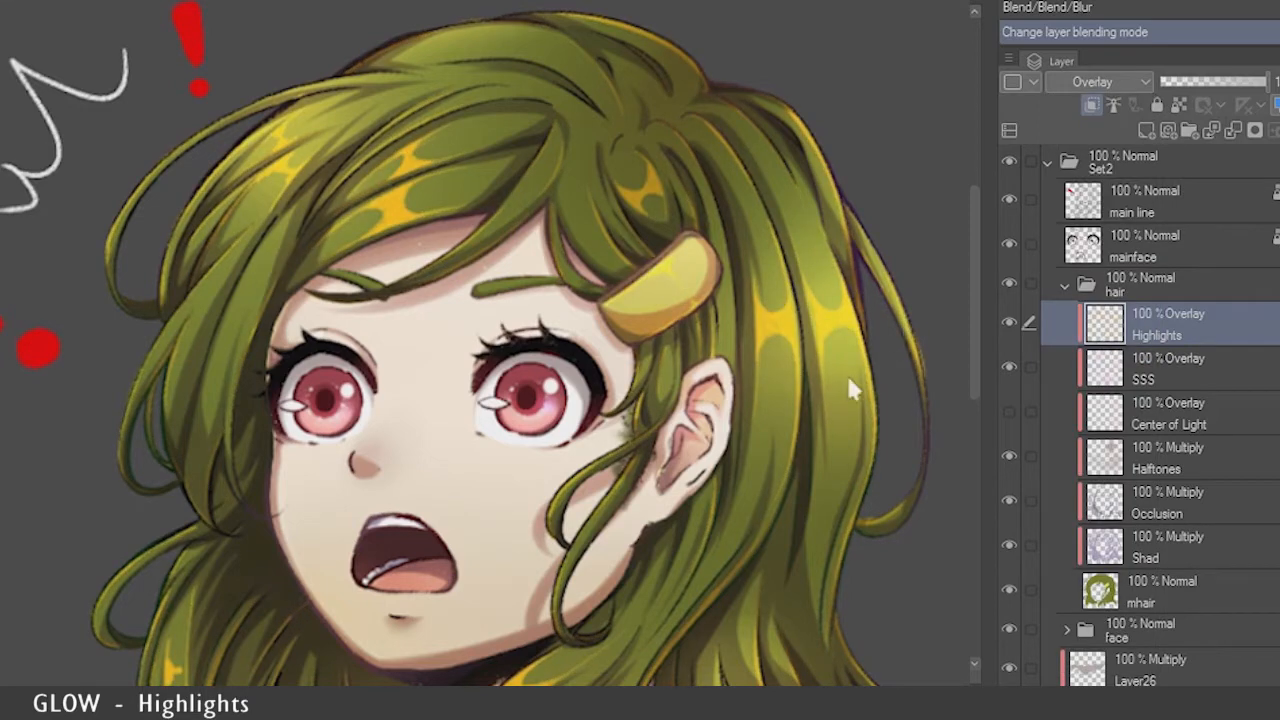
left_click(1126, 78)
left_click(1112, 372)
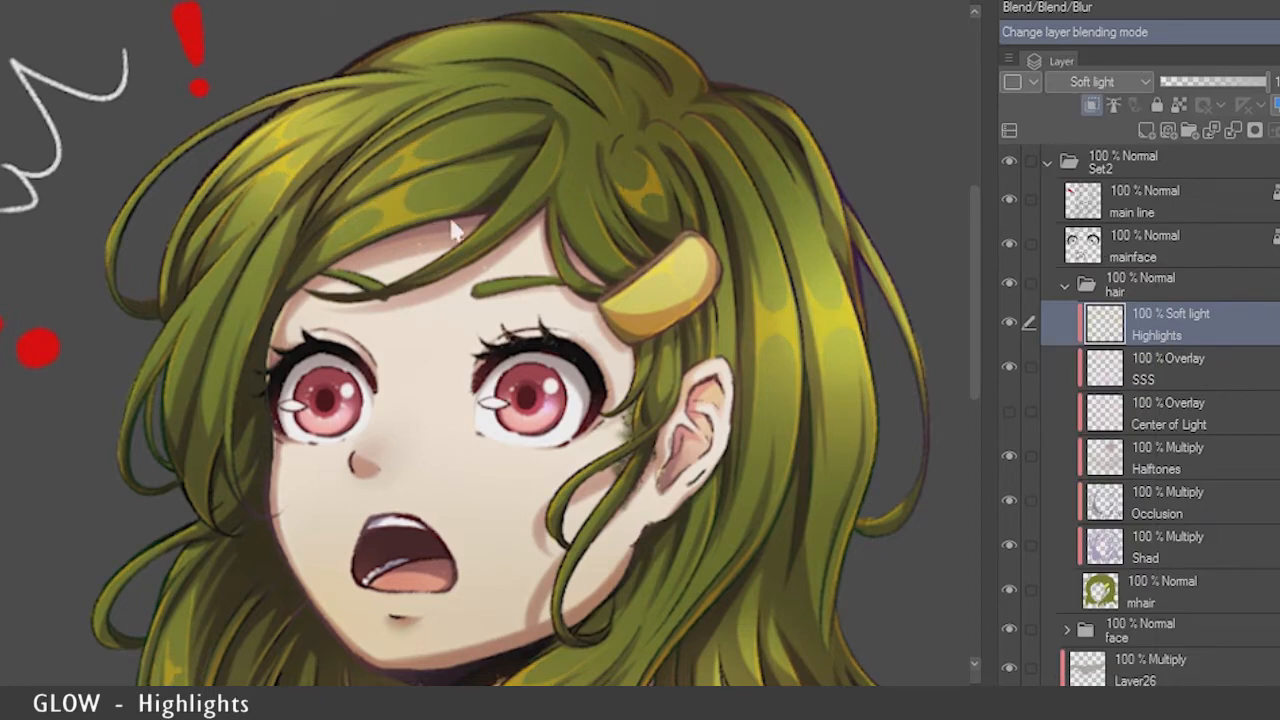
left_click(1088, 88)
left_click(1090, 396)
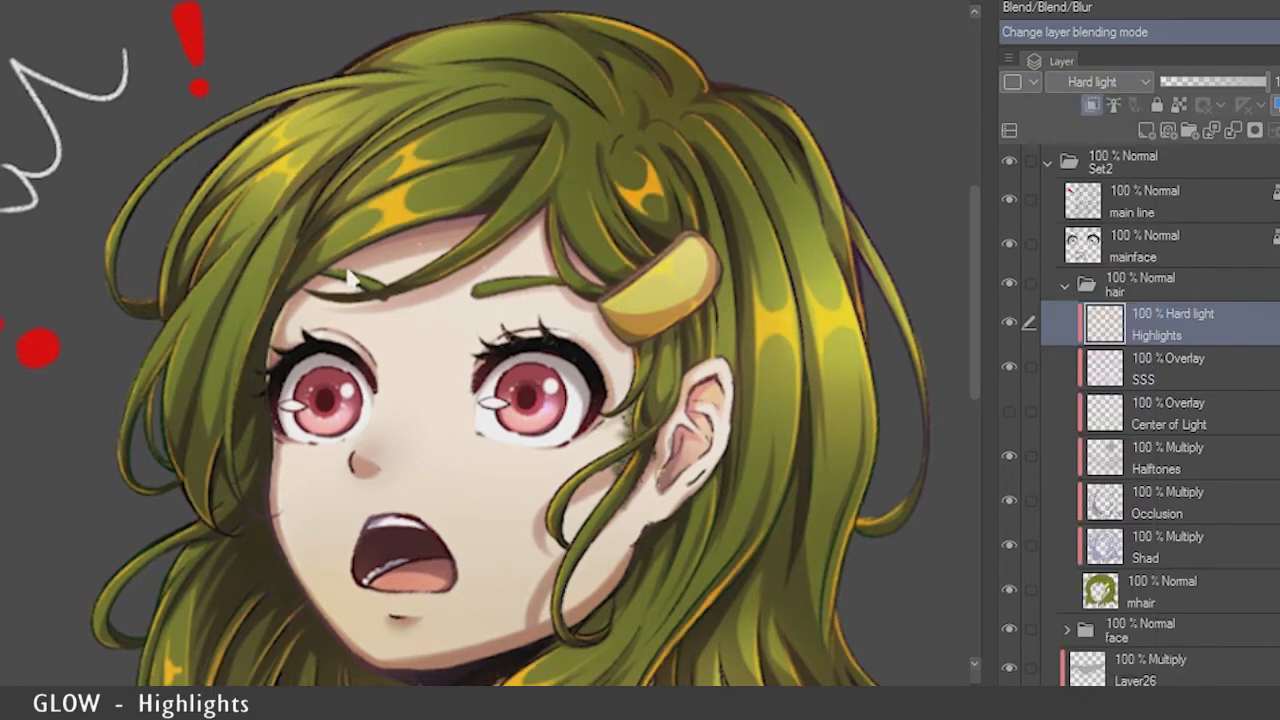
Step: Switch the Highlights layer to Normal and then Vivid light, and check it with the SSS layer hidden and shown
left_click(1086, 88)
left_click(1068, 105)
left_click(1063, 85)
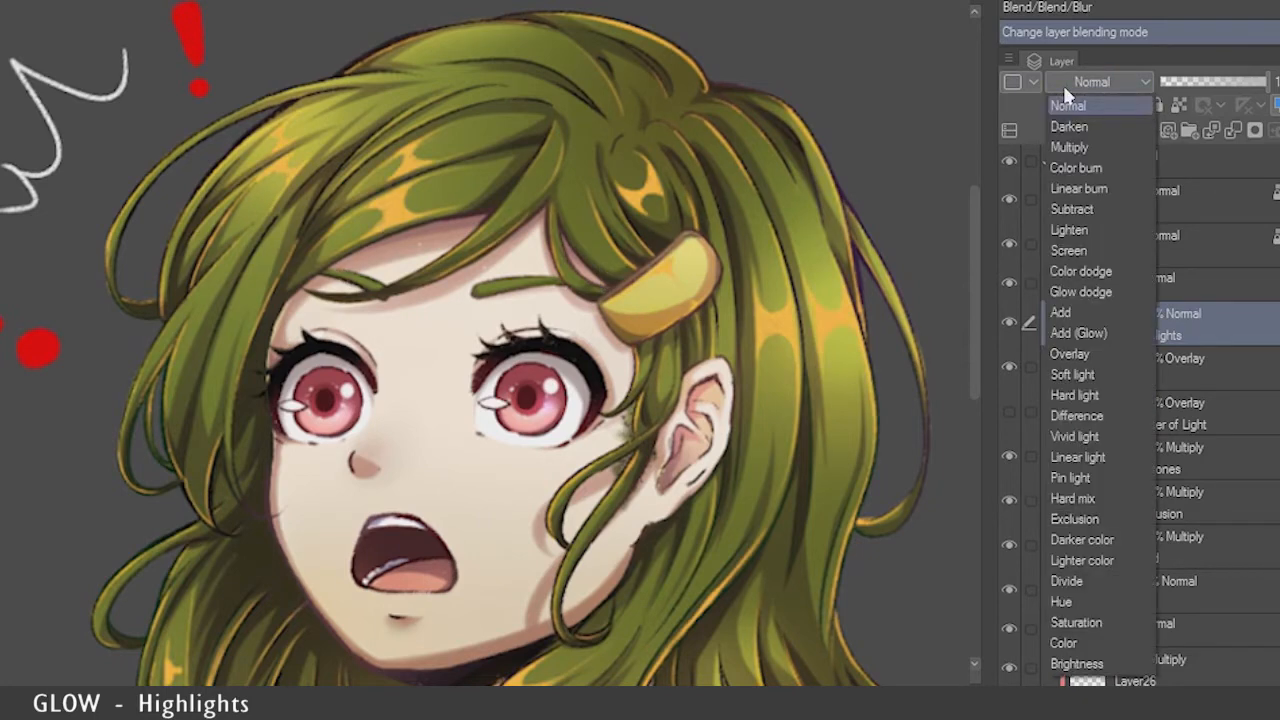
left_click(1084, 442)
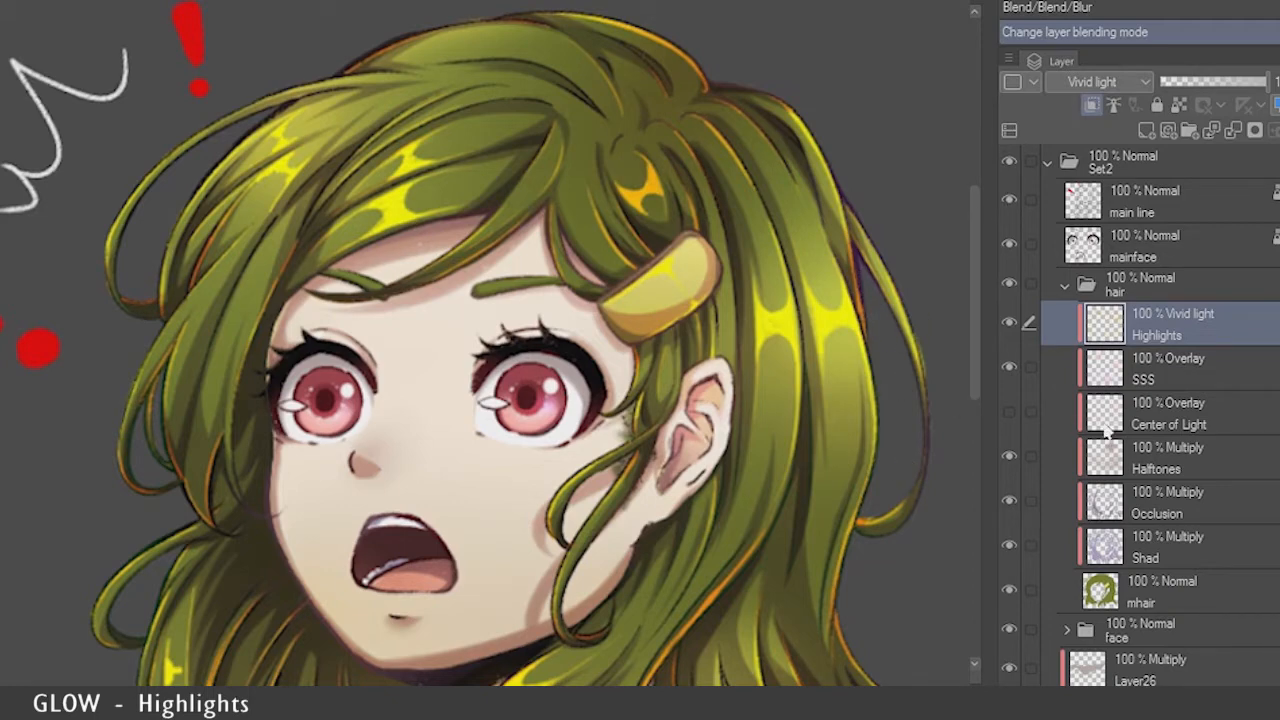
left_click(1011, 368)
left_click(1011, 368)
Step: Compare Linear light with Vivid light on the Highlights layer by alternating between them, ending on Linear light
left_click(1141, 81)
left_click(1140, 457)
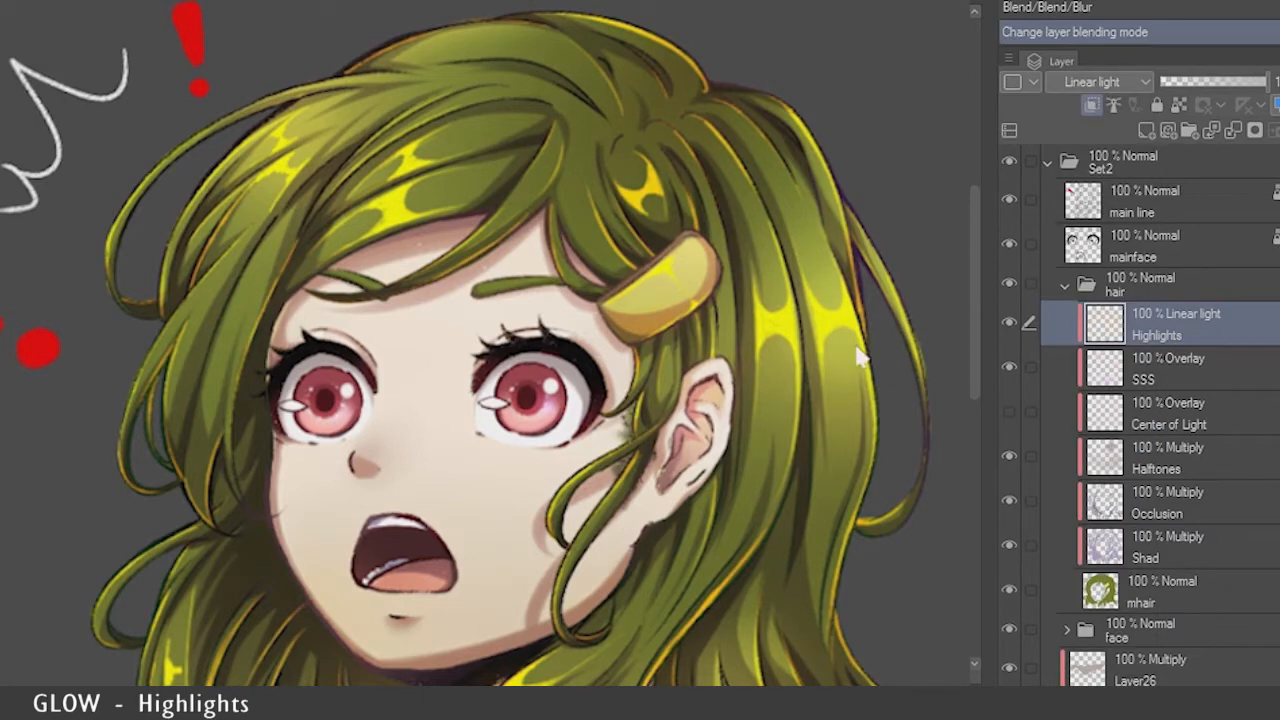
left_click(1110, 84)
left_click(1125, 436)
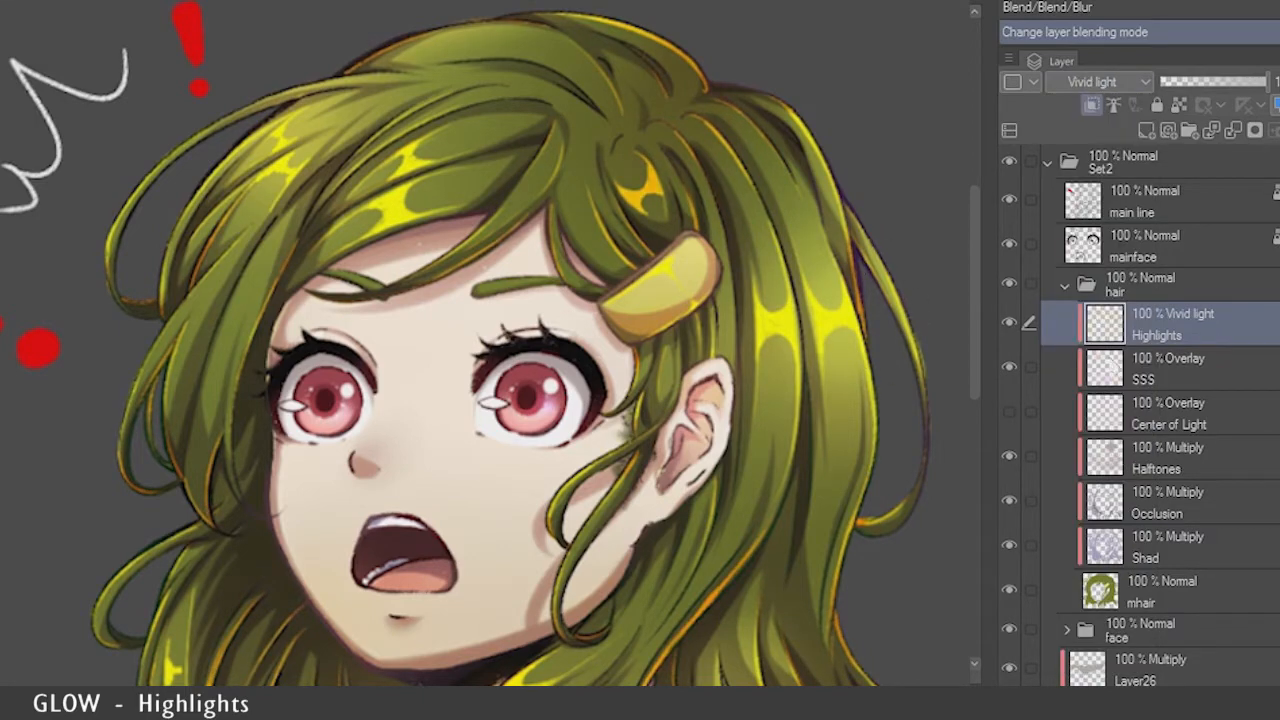
left_click(1088, 84)
left_click(1077, 457)
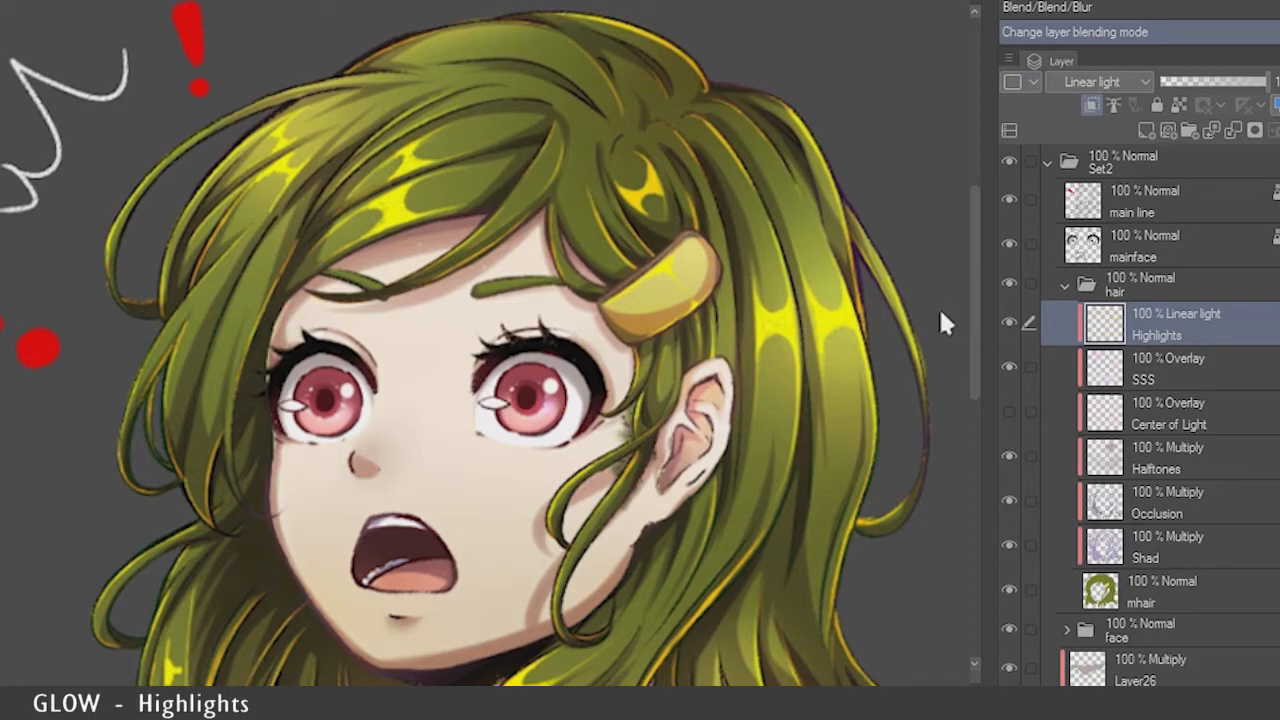
Step: Compare Lighten with Normal on the Highlights layer by alternating between them, ending on Lighten
left_click(1108, 84)
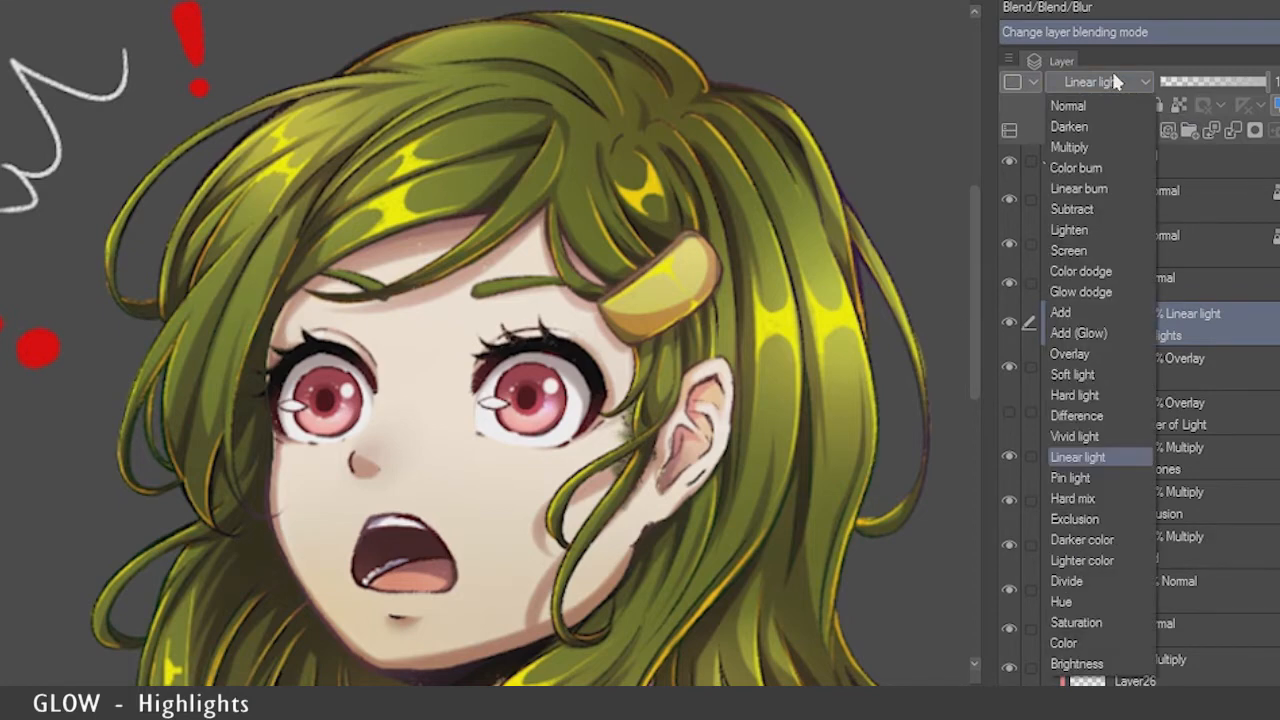
left_click(1084, 232)
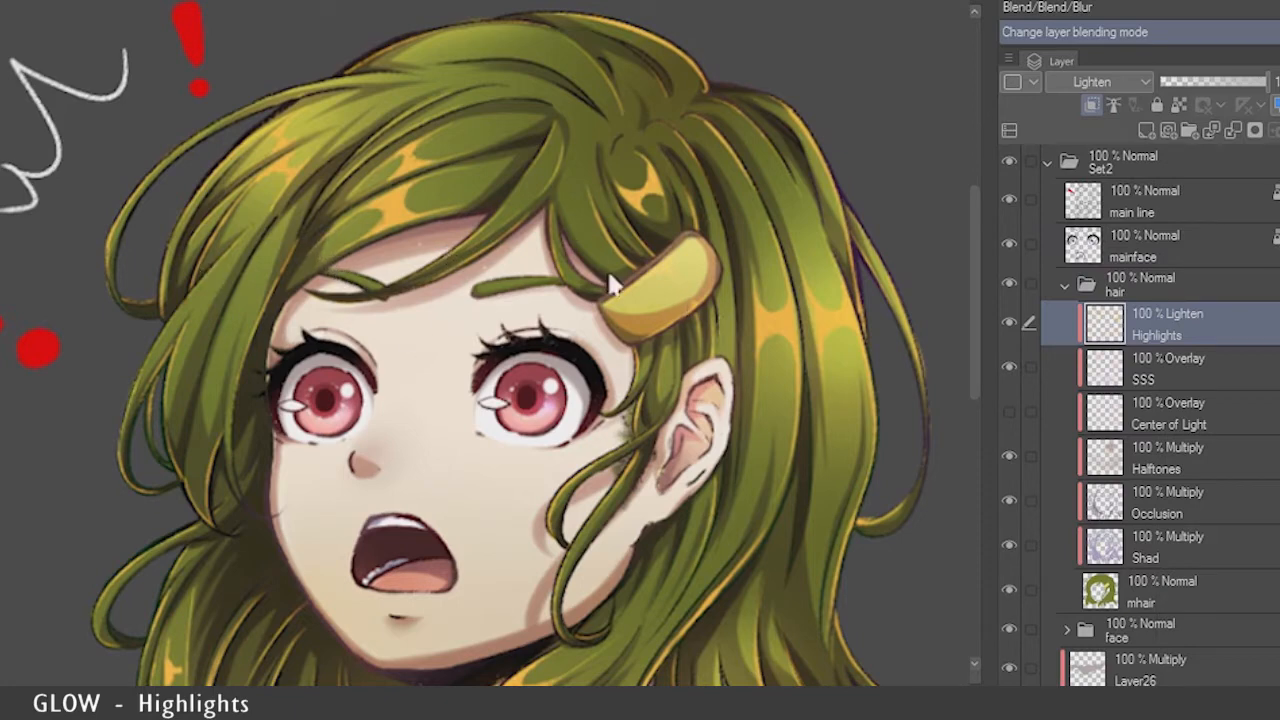
left_click(1095, 84)
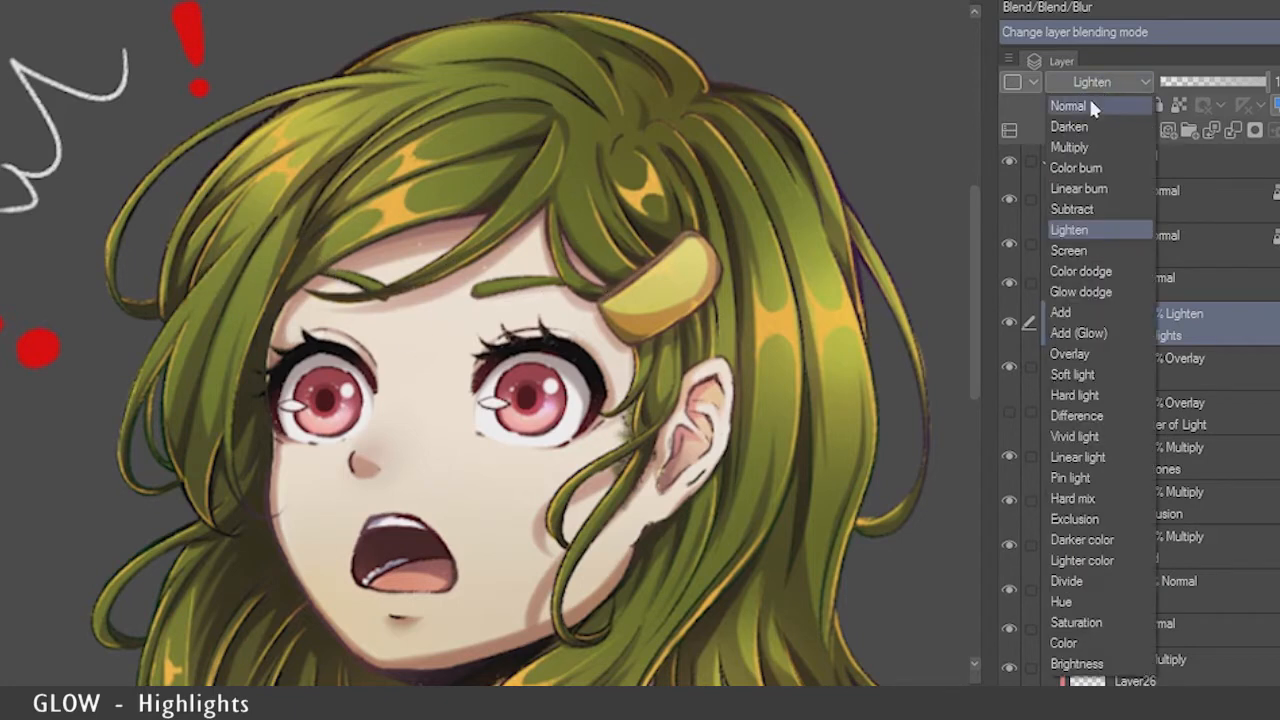
left_click(1090, 104)
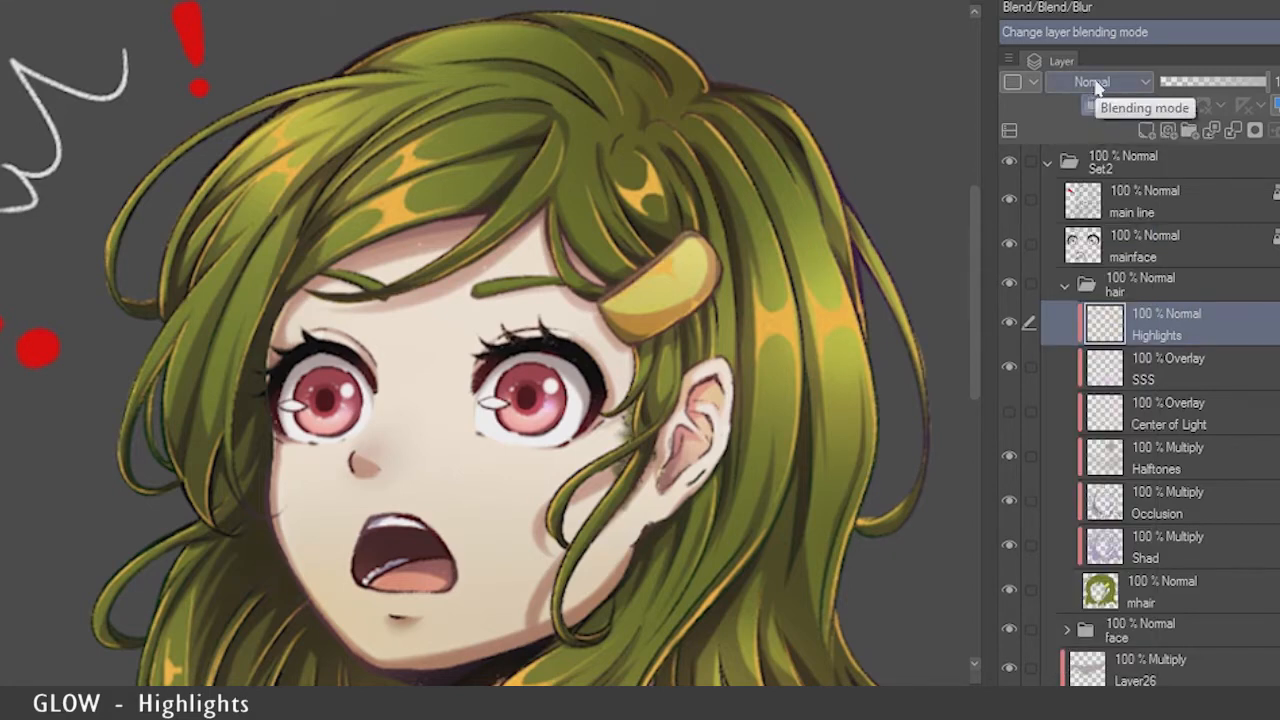
left_click(1100, 84)
left_click(1087, 229)
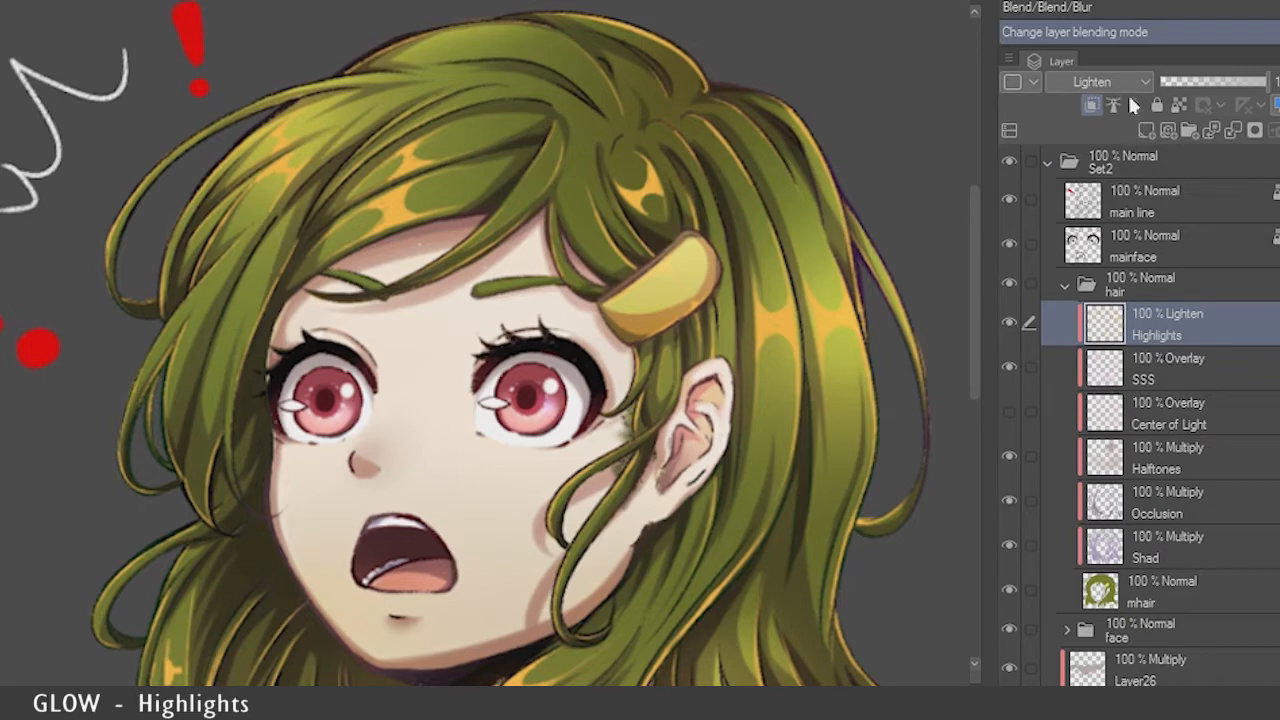
Step: Try the Pin light and Hard mix blending modes on the Highlights layer
left_click(1133, 84)
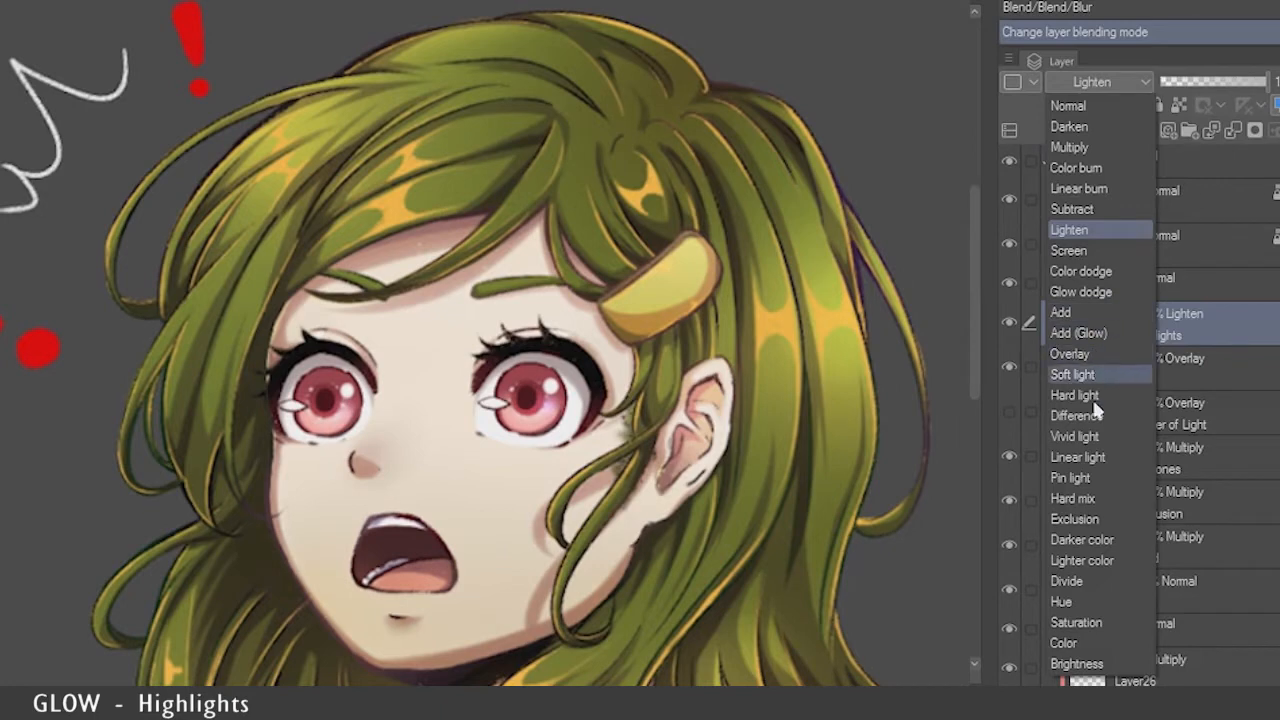
left_click(1099, 476)
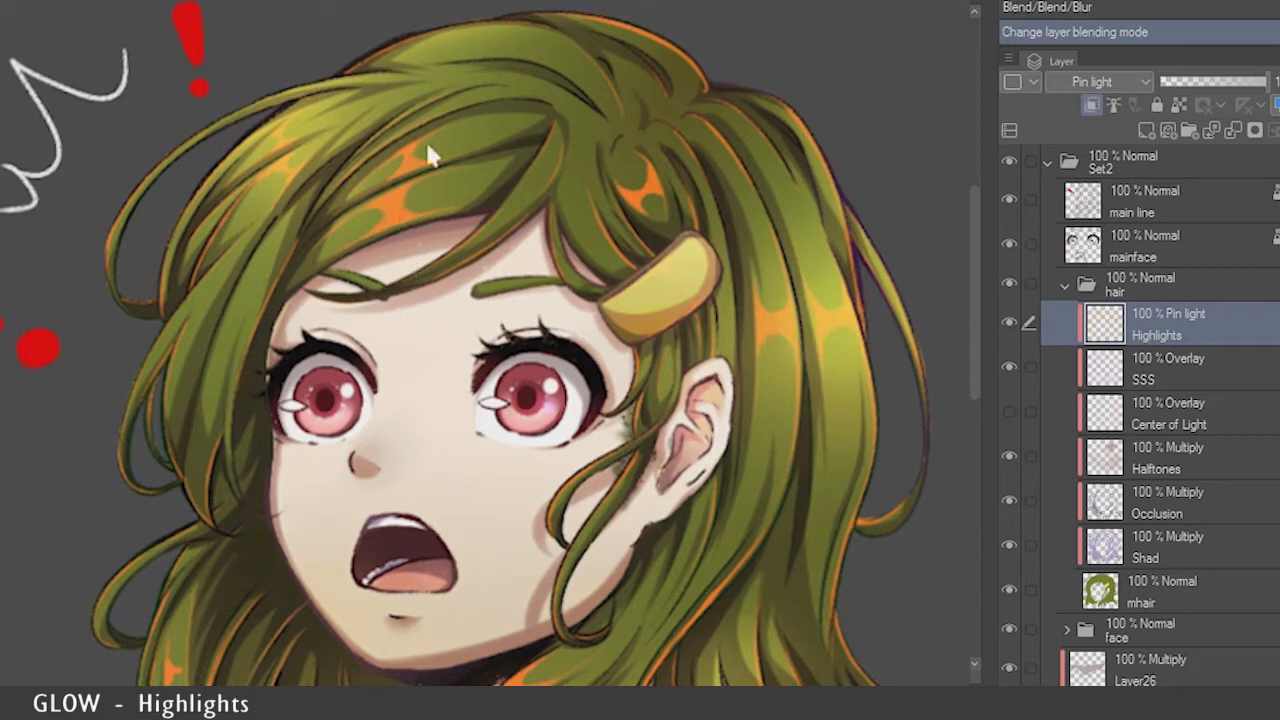
left_click(1108, 88)
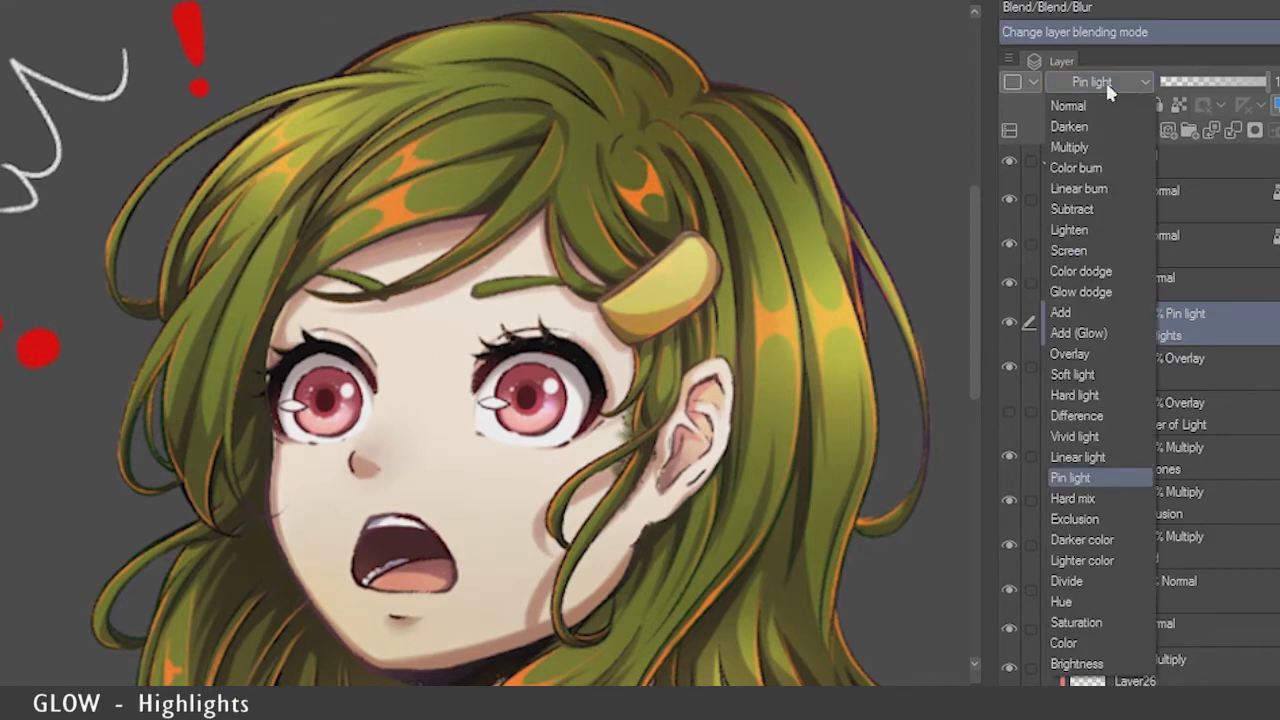
left_click(1073, 498)
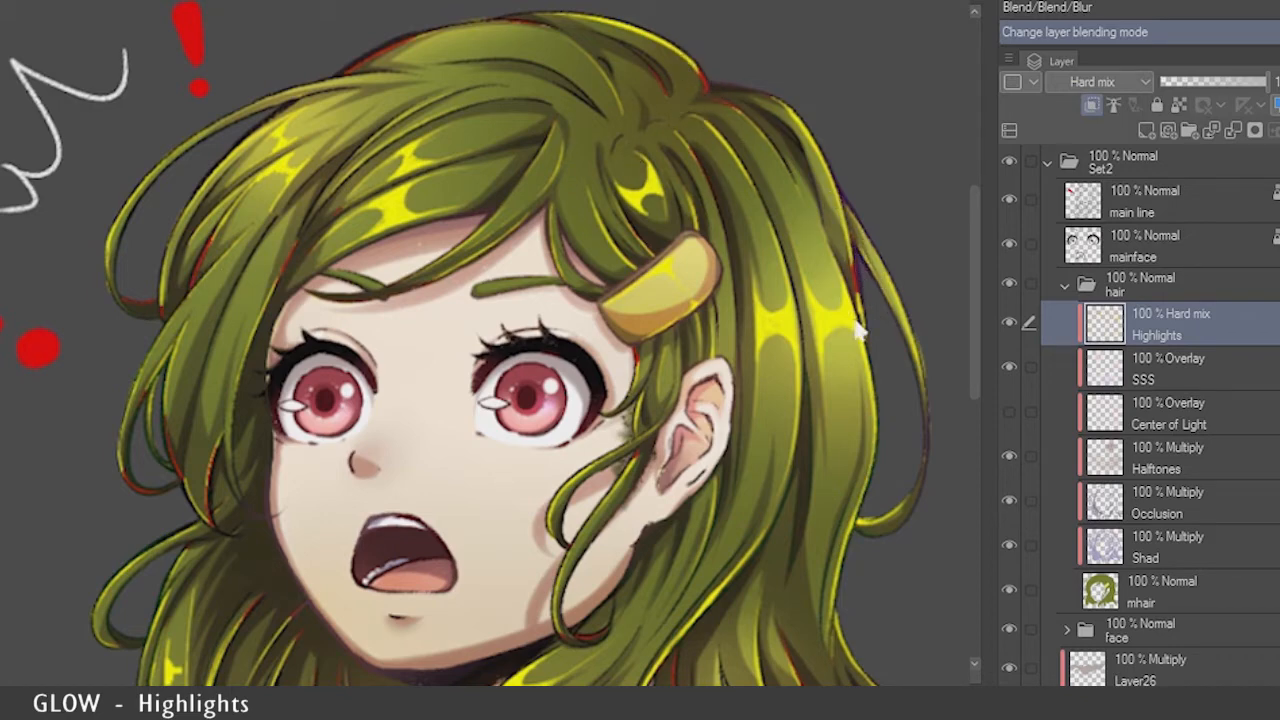
Step: Compare Lighter color with Lighten on the Highlights layer by alternating between them, ending on Lighter color
left_click(1100, 82)
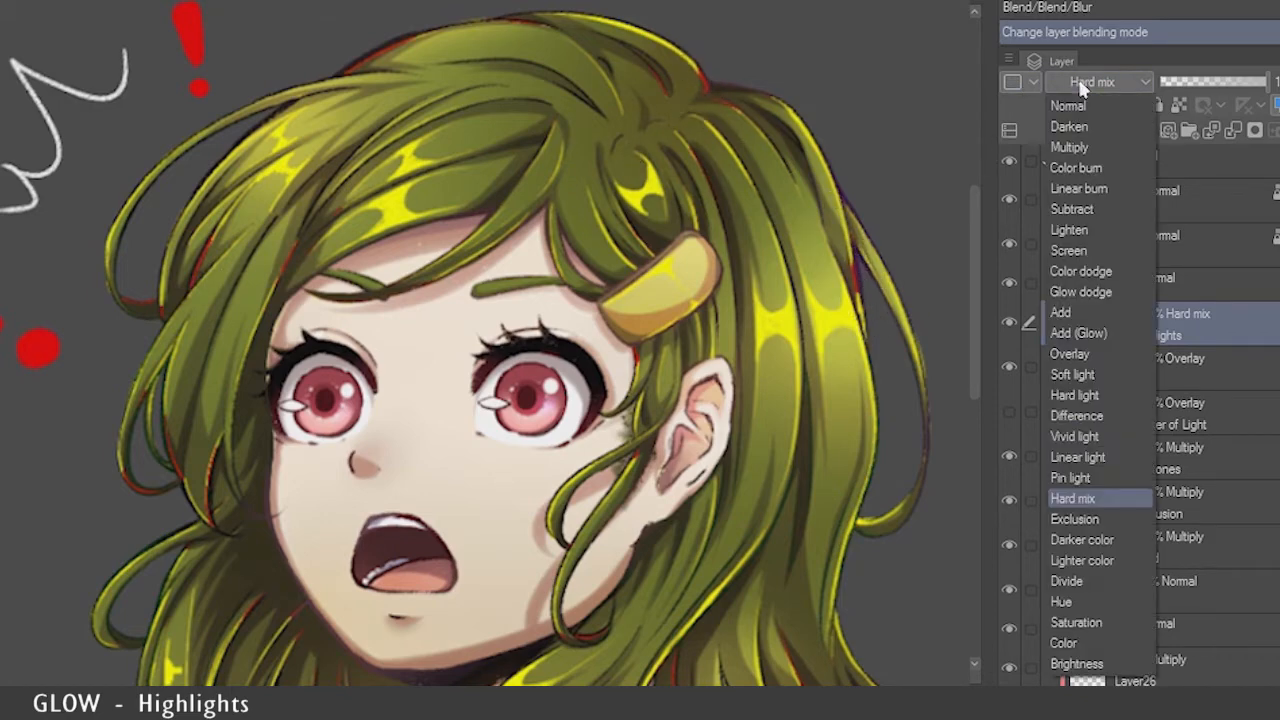
left_click(1085, 551)
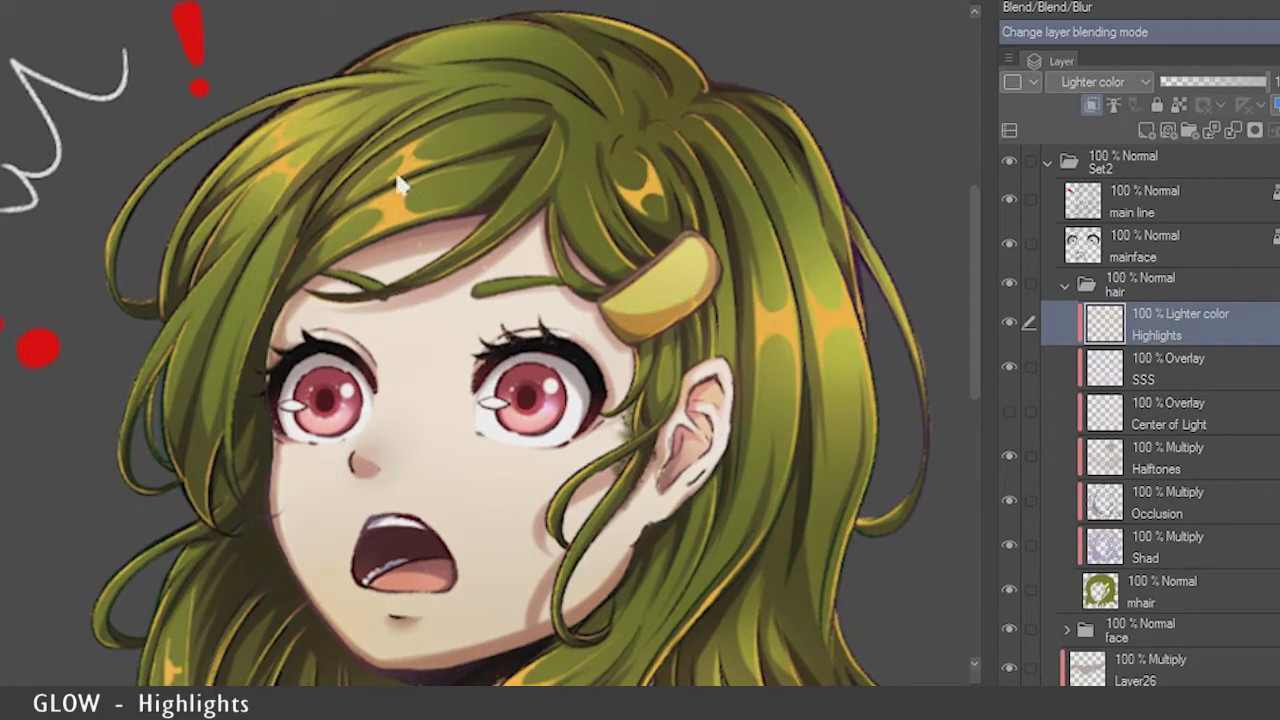
left_click(1100, 82)
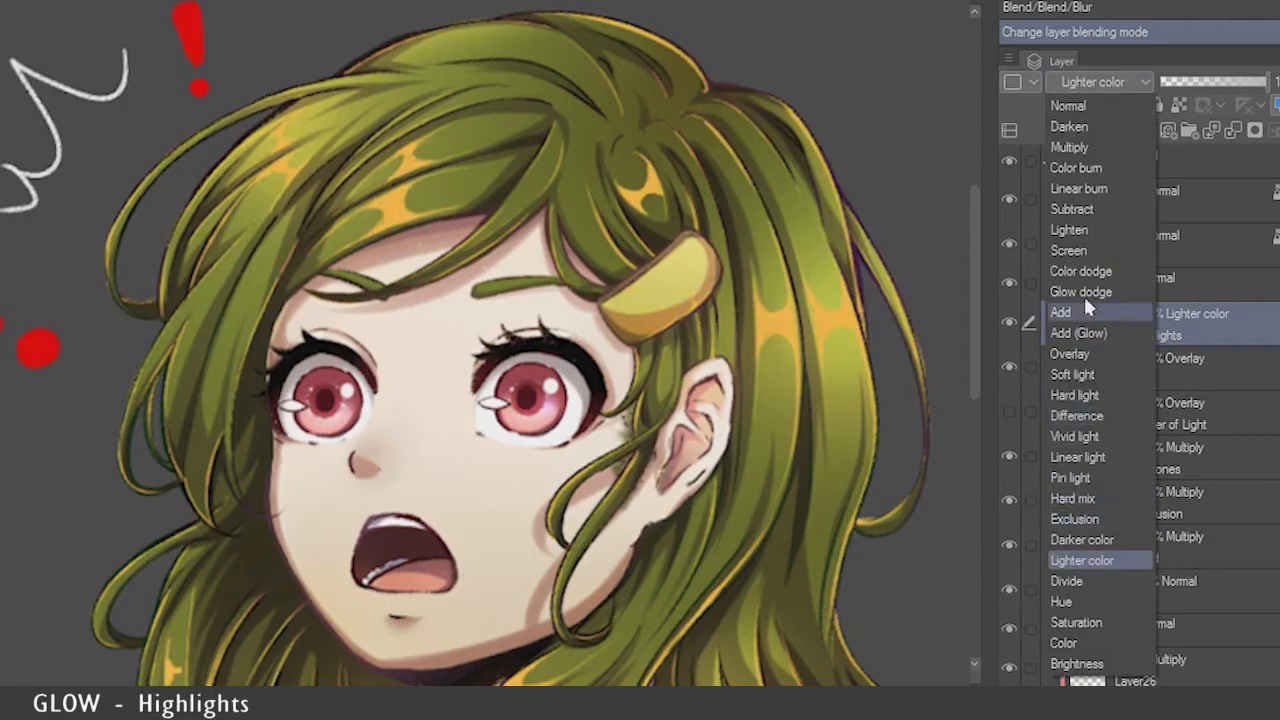
left_click(1087, 230)
left_click(1108, 82)
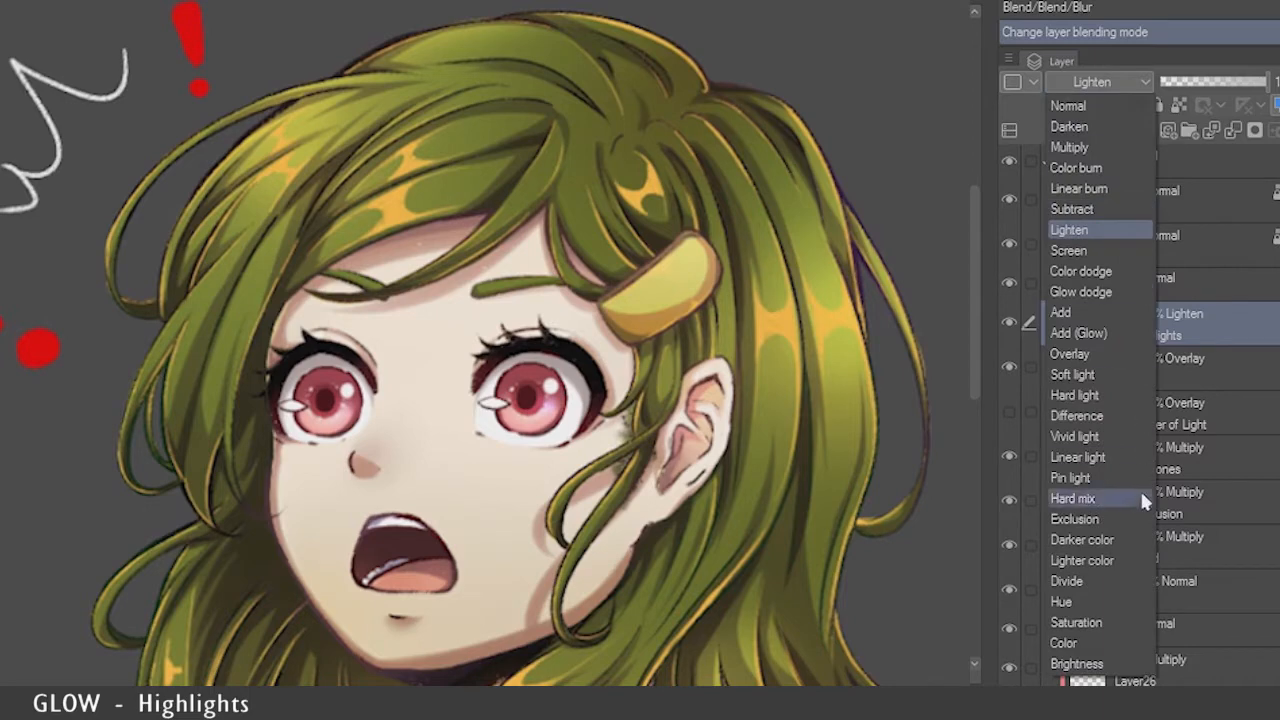
left_click(1121, 555)
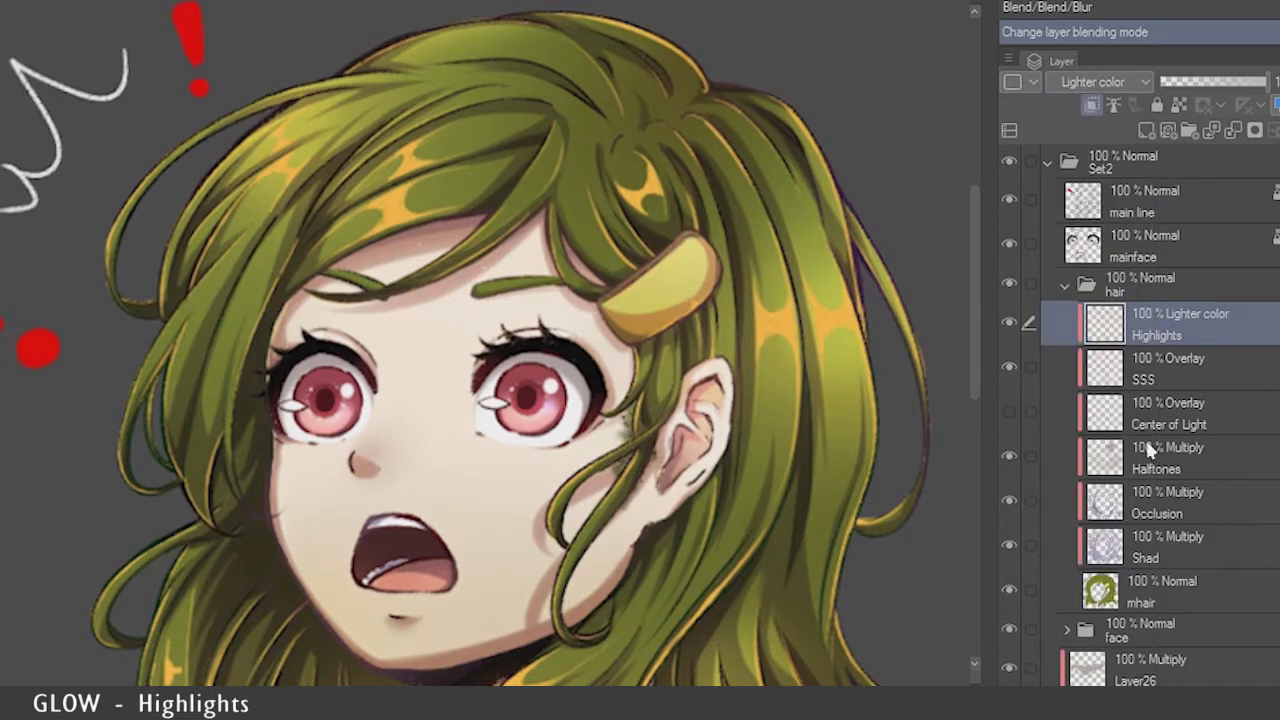
Step: Cycle the Highlights layer's blending mode through Normal, Glow dodge, Add, Add (Glow) and Overlay
left_click(1108, 82)
left_click(1080, 103)
left_click(1095, 82)
left_click(1080, 291)
left_click(1095, 82)
left_click(1060, 312)
left_click(1095, 82)
left_click(1078, 333)
left_click(1100, 84)
left_click(1135, 353)
Step: Recheck Glow dodge, Add and Add (Glow) on the Highlights layer, then set its blending mode to Overlay
left_click(1062, 82)
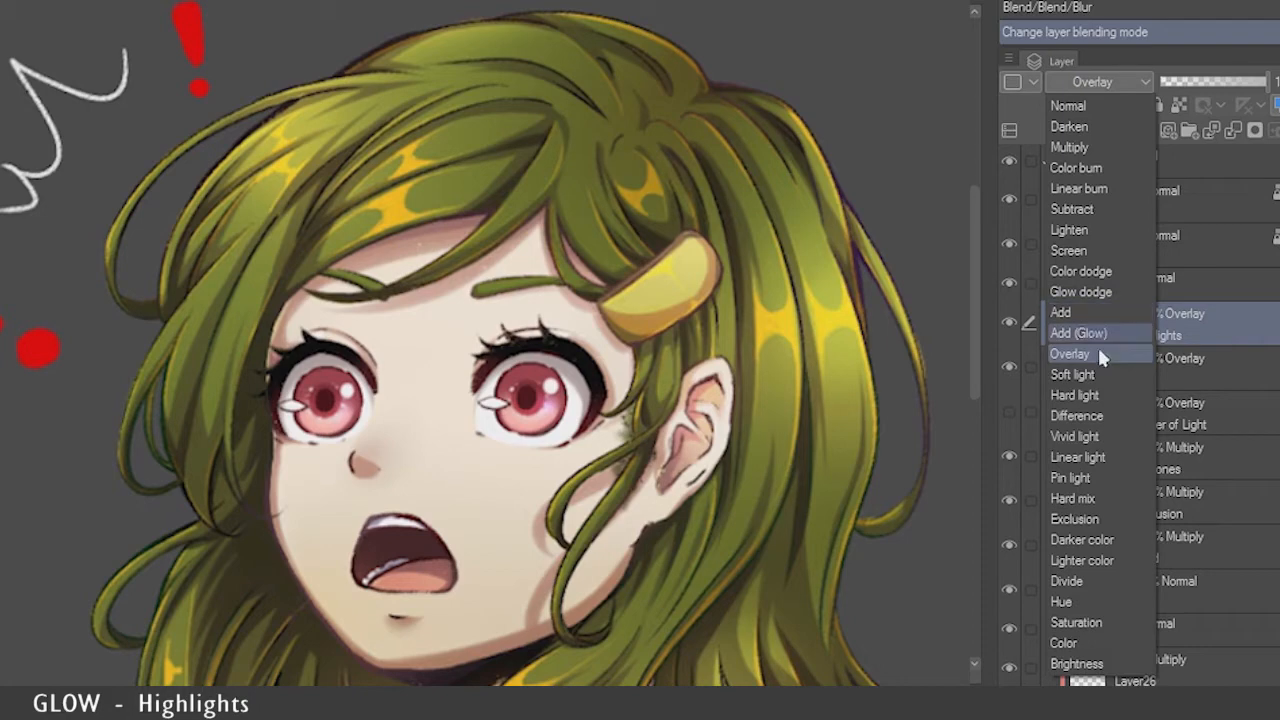
left_click(1093, 296)
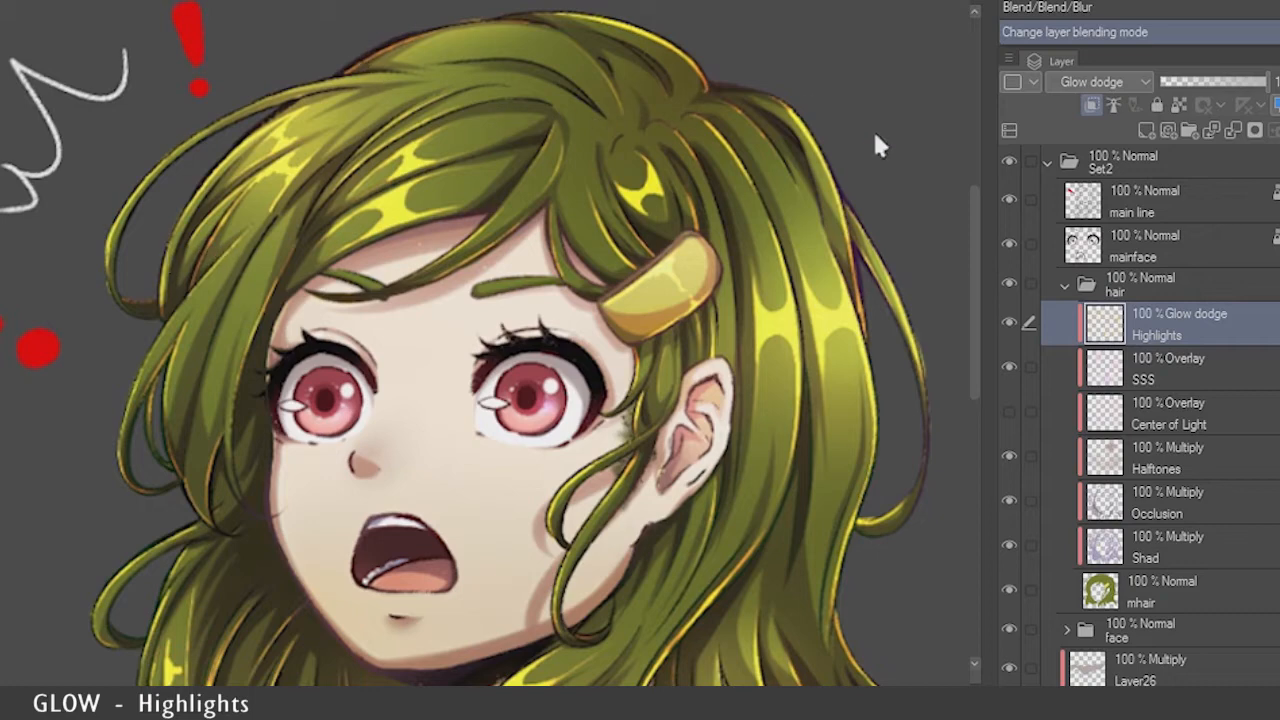
left_click(1055, 83)
left_click(1100, 314)
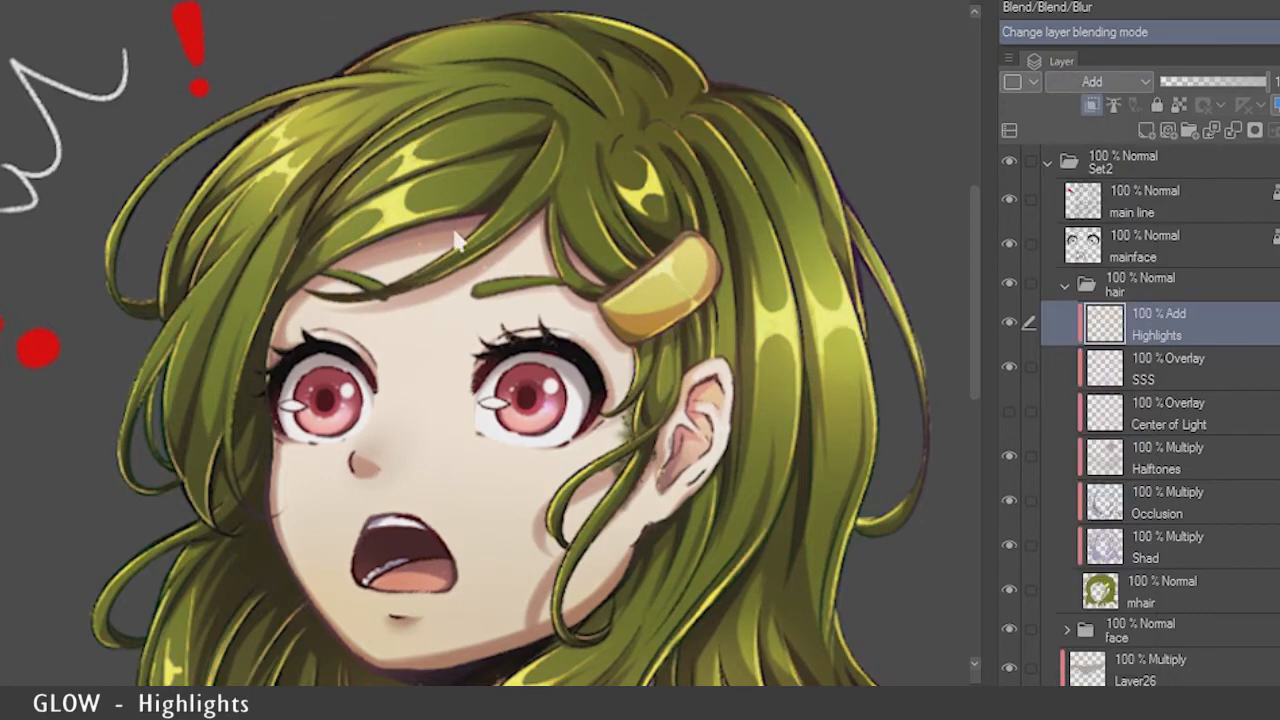
left_click(1092, 83)
left_click(1094, 331)
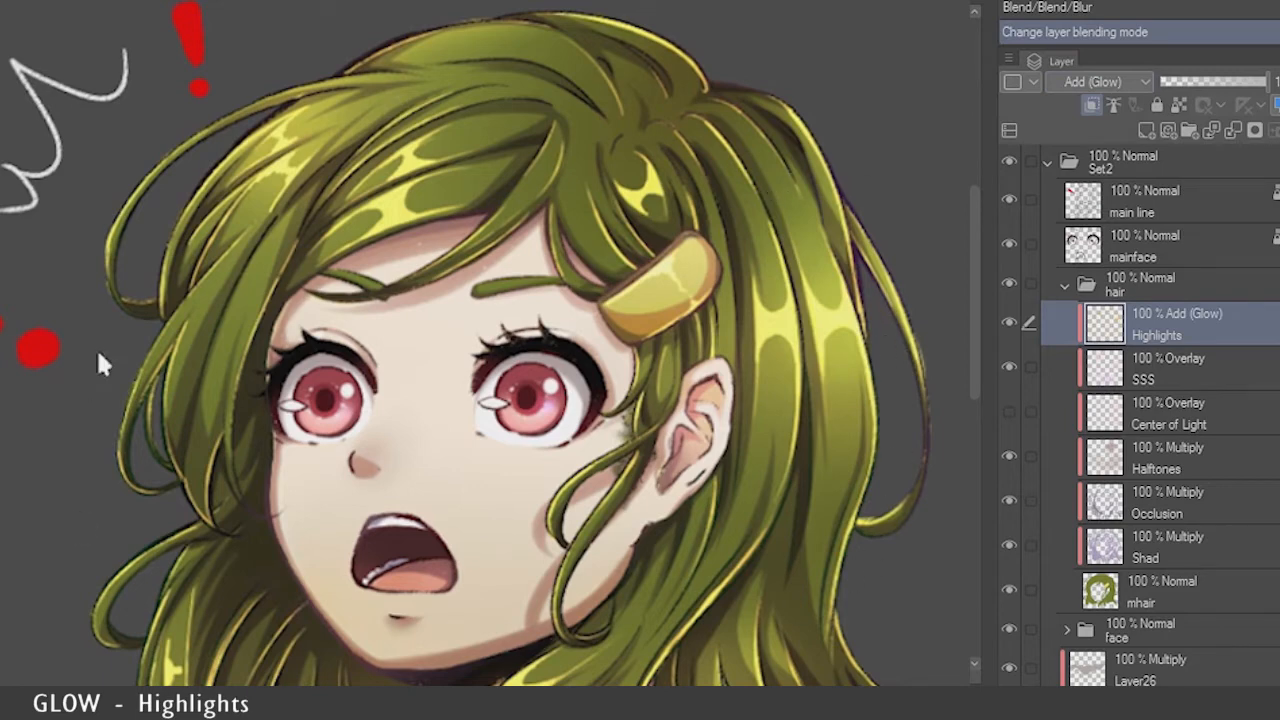
left_click(1097, 83)
left_click(1118, 354)
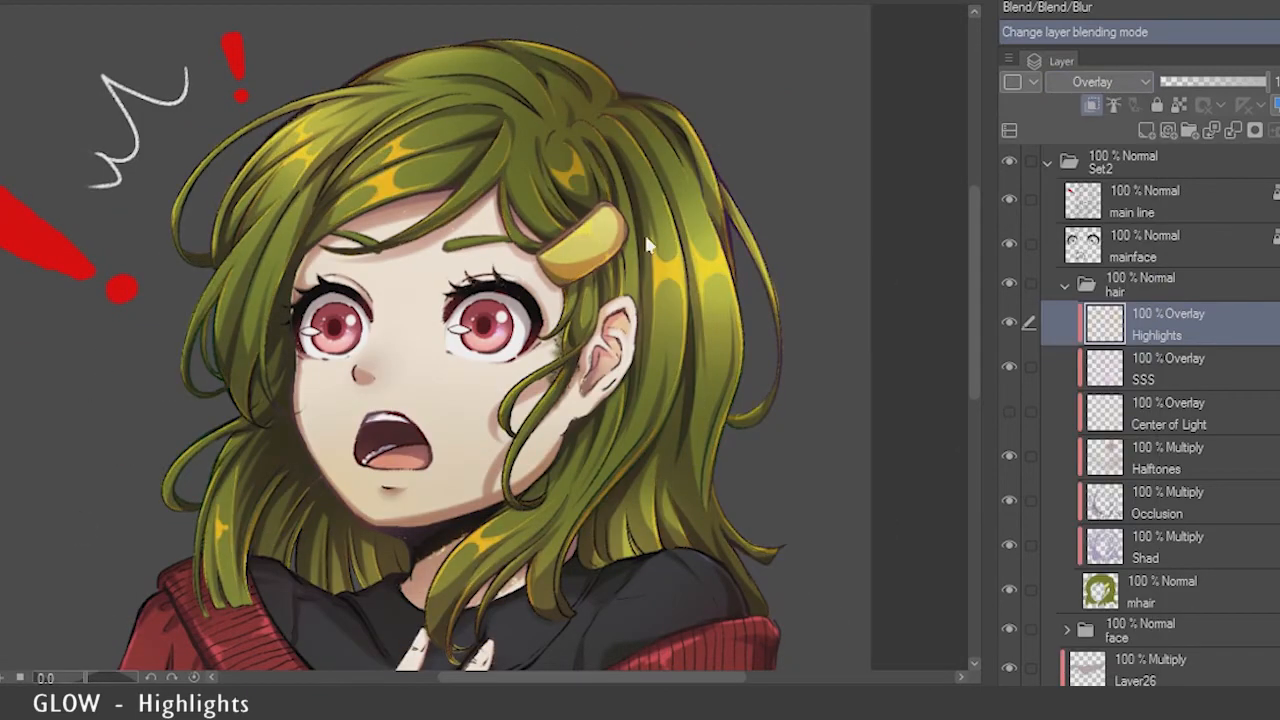
Step: Set the Highlights layer's blending mode to Glow dodge
left_click(1138, 83)
left_click(1095, 292)
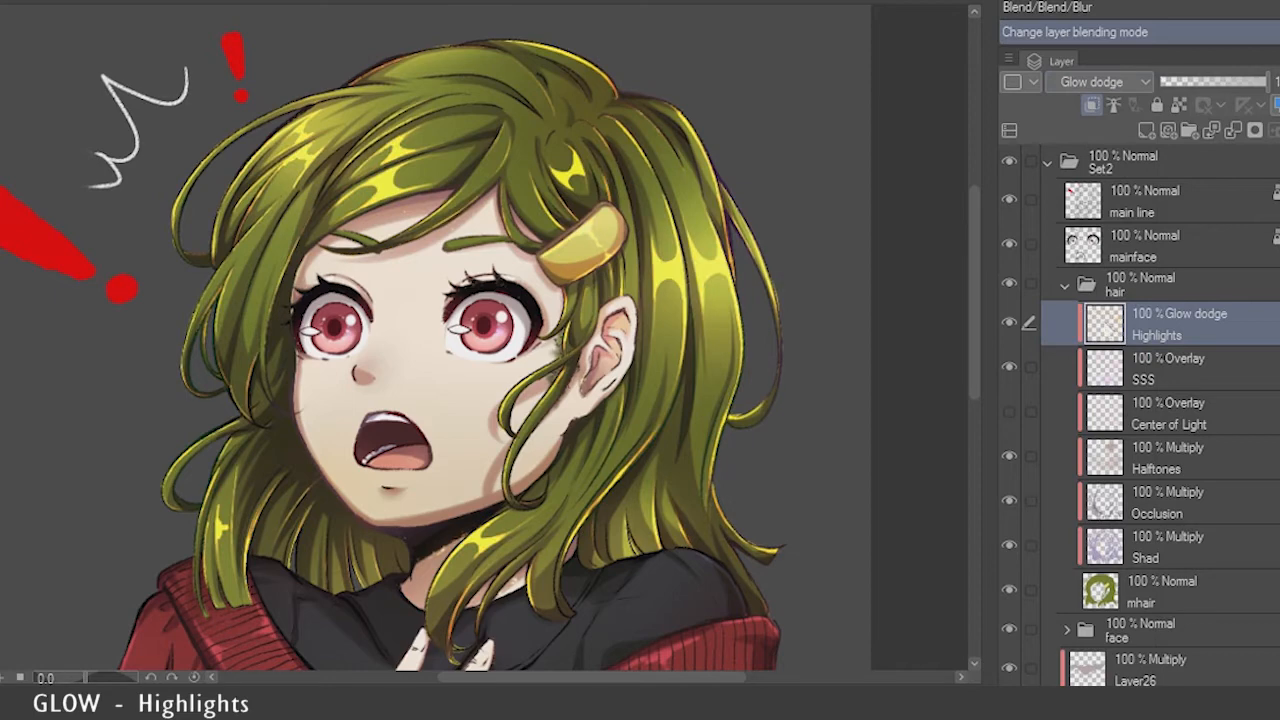
left_click_drag(742, 613, 748, 507)
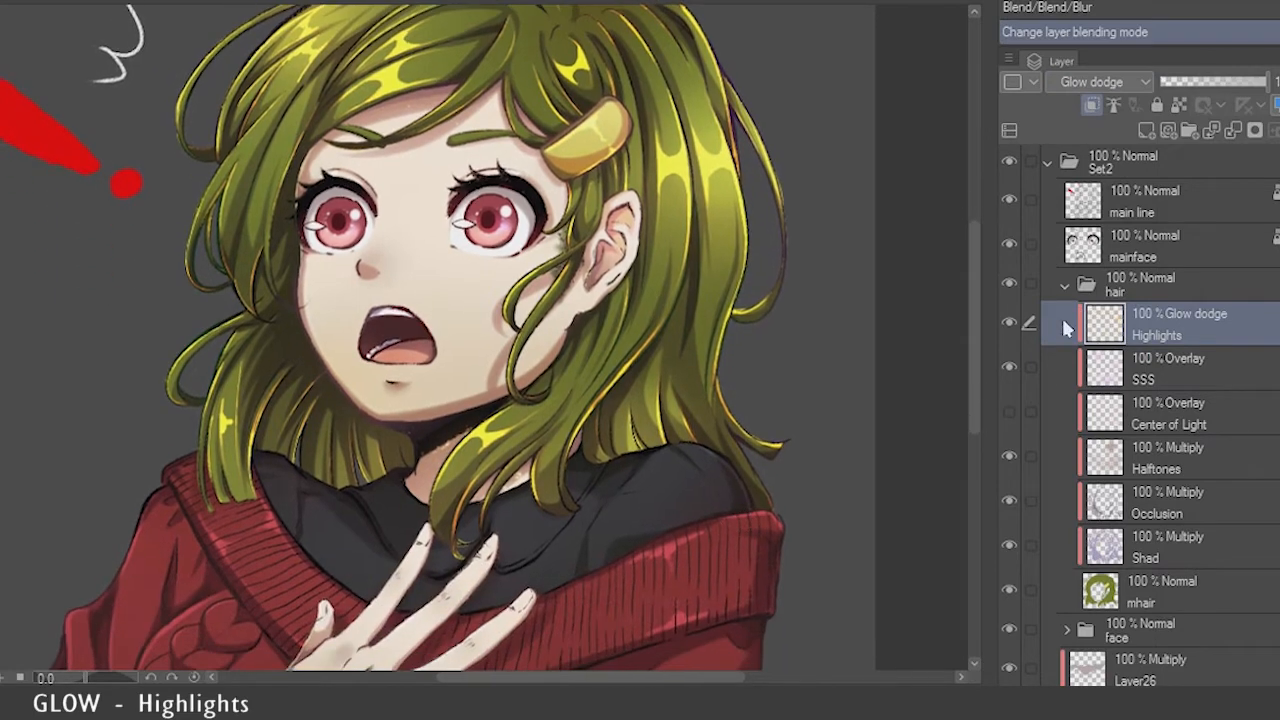
Step: Collapse the hair folder and try Glow dodge on the clothes' center of light layer before restoring Overlay
left_click(1065, 286)
left_click(1066, 395)
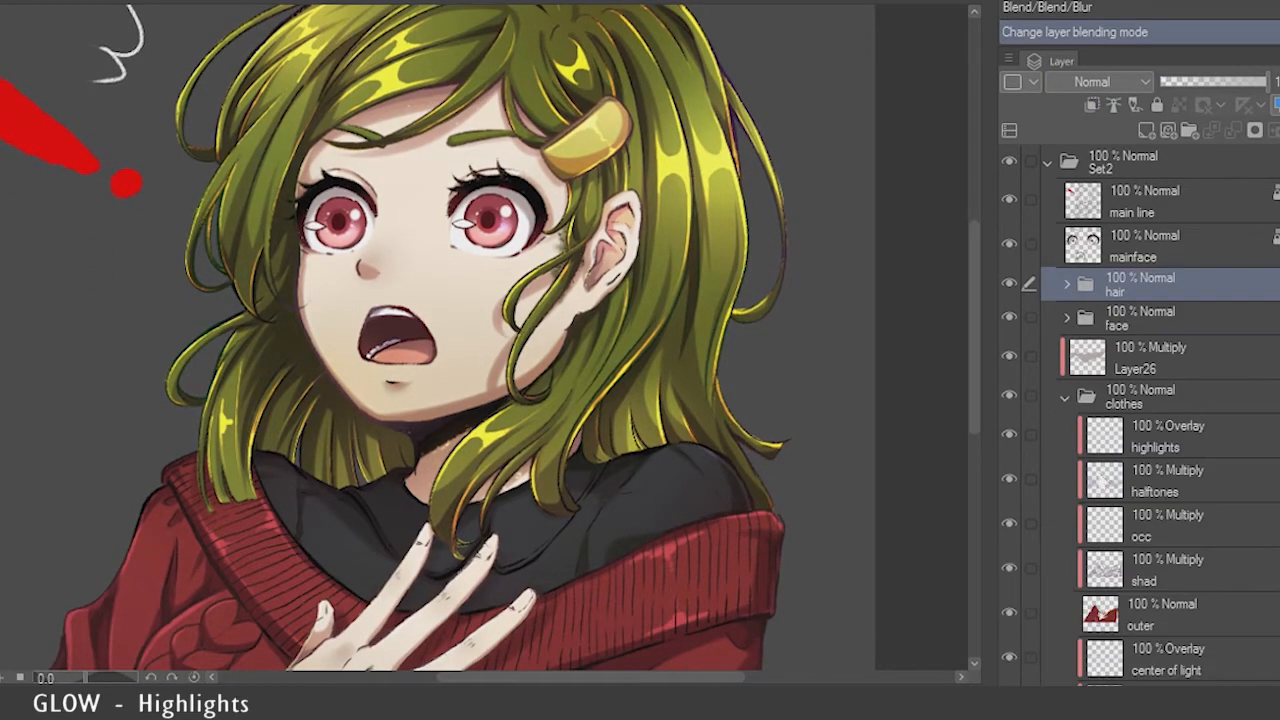
scroll(1180, 535, "down", 2)
left_click(1174, 532)
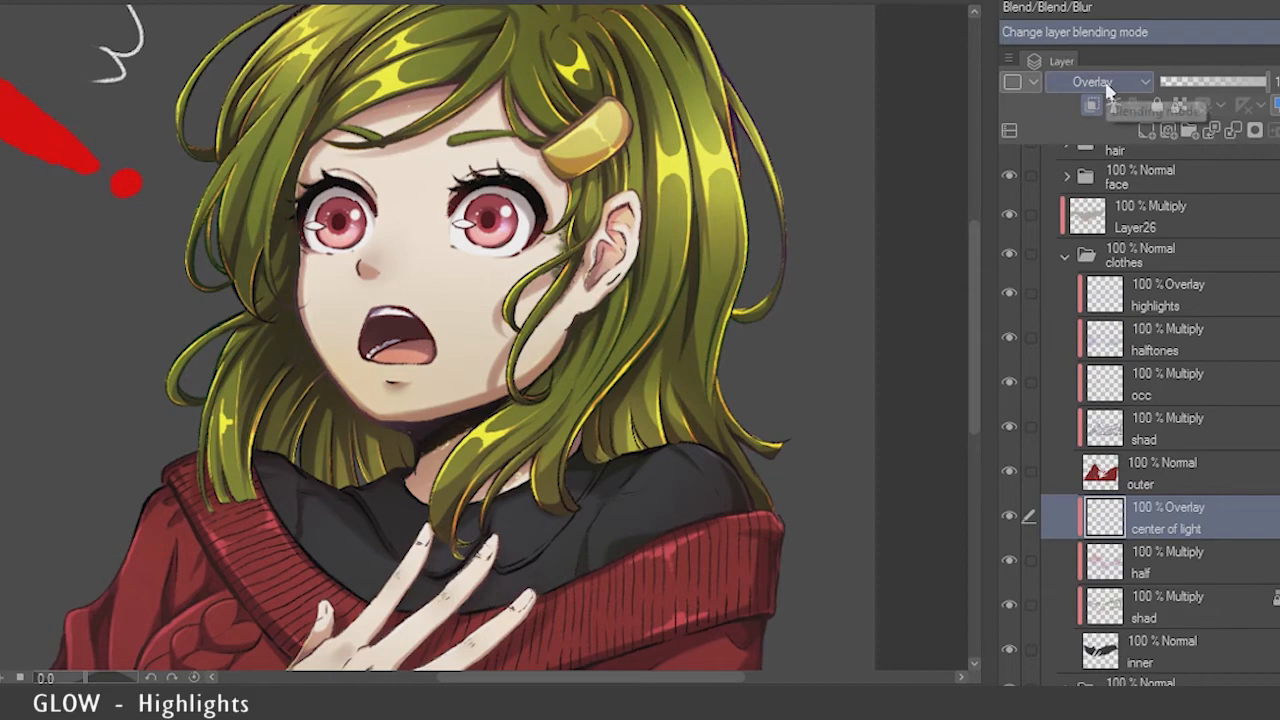
left_click(1108, 82)
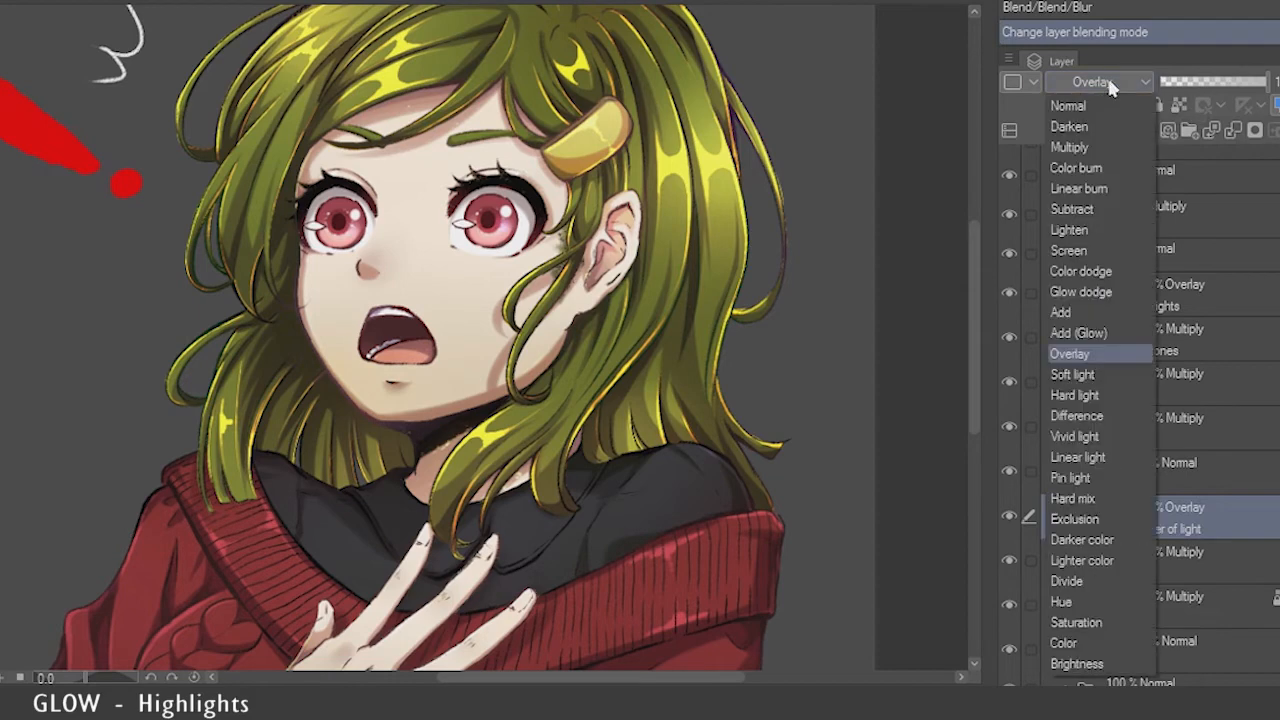
left_click(1080, 292)
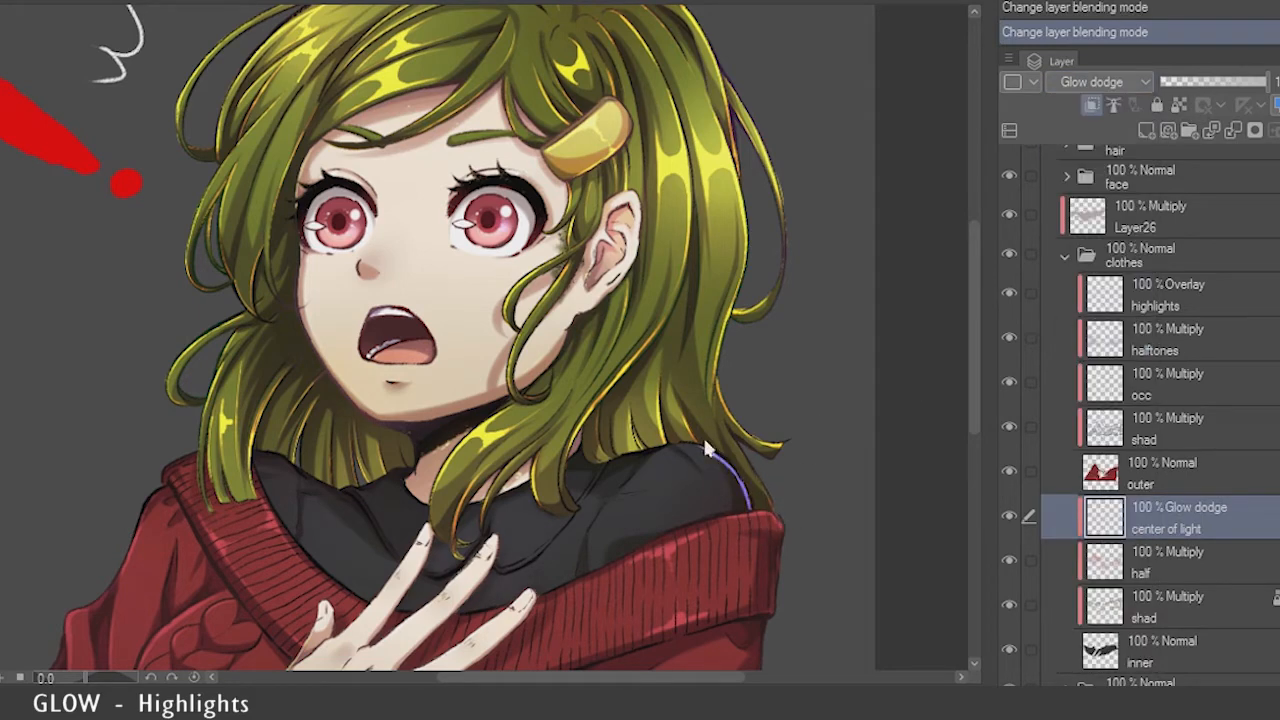
left_click(1088, 84)
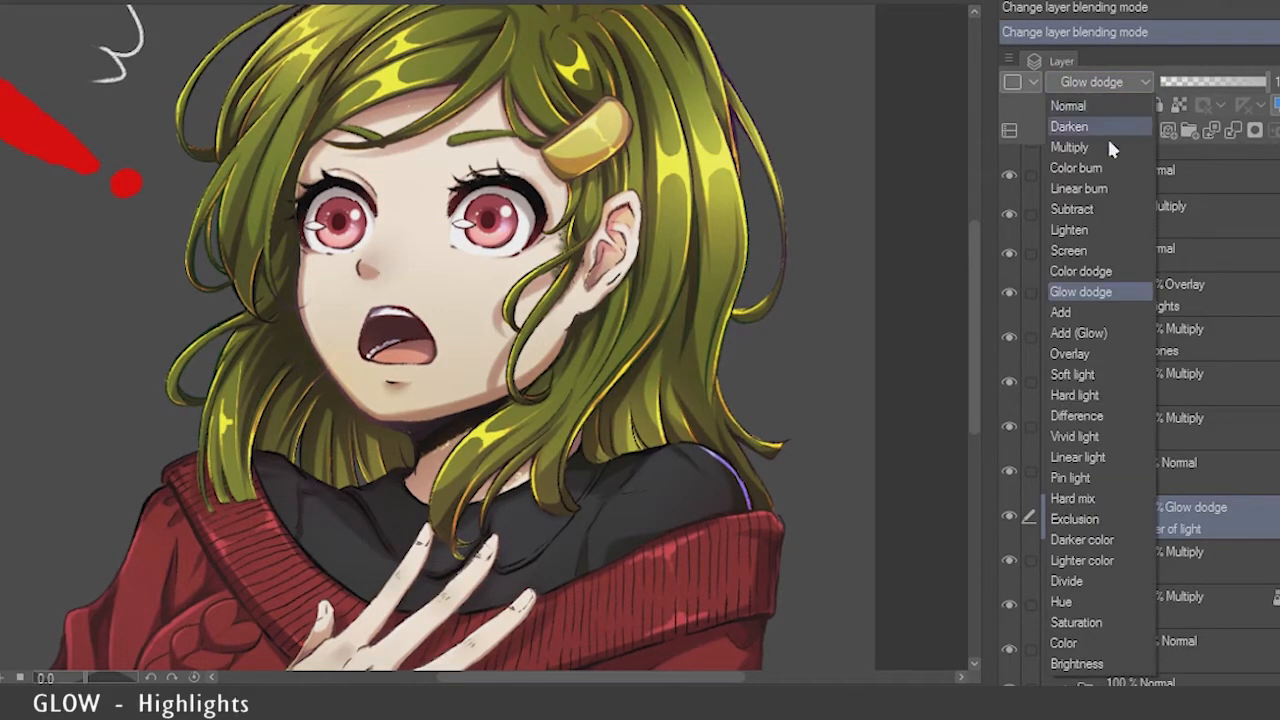
left_click(1123, 362)
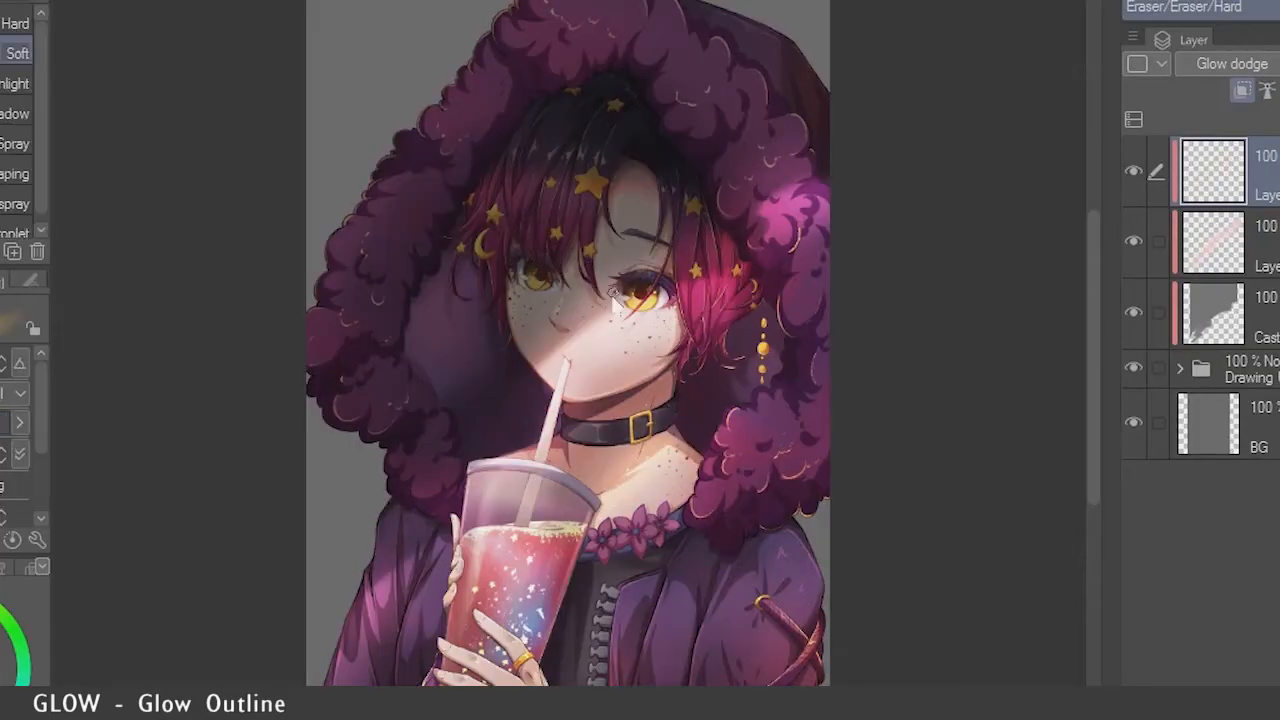
Step: Paint a soft glow with the Soft airbrush along the light's edge on the face and over the straw and glass on the Glow dodge layer
left_click_drag(606, 290, 615, 335)
key("b")
mouse_move(560, 370)
left_mouse_down()
mouse_move(675, 295)
mouse_move(825, 183)
left_mouse_up()
left_click_drag(562, 402, 540, 458)
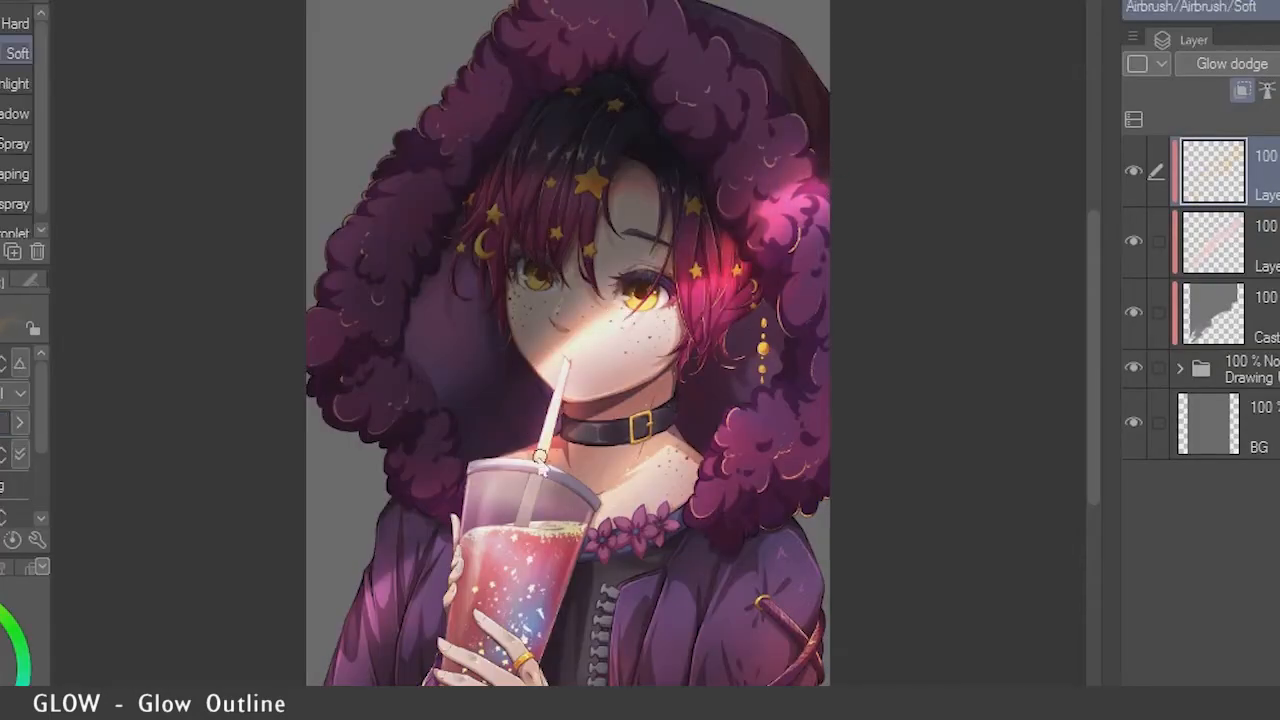
left_click_drag(420, 560, 375, 606)
left_click_drag(525, 570, 562, 503)
key("j")
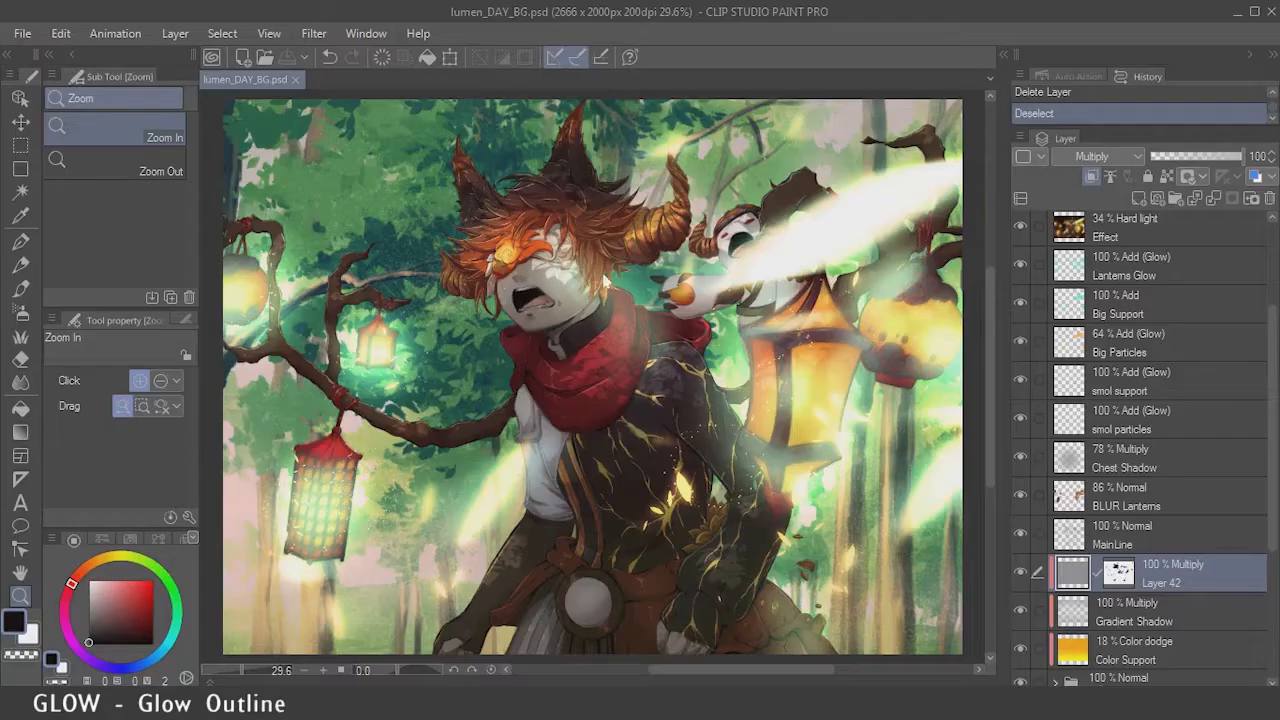
left_click(628, 300)
left_click_drag(628, 300, 650, 330)
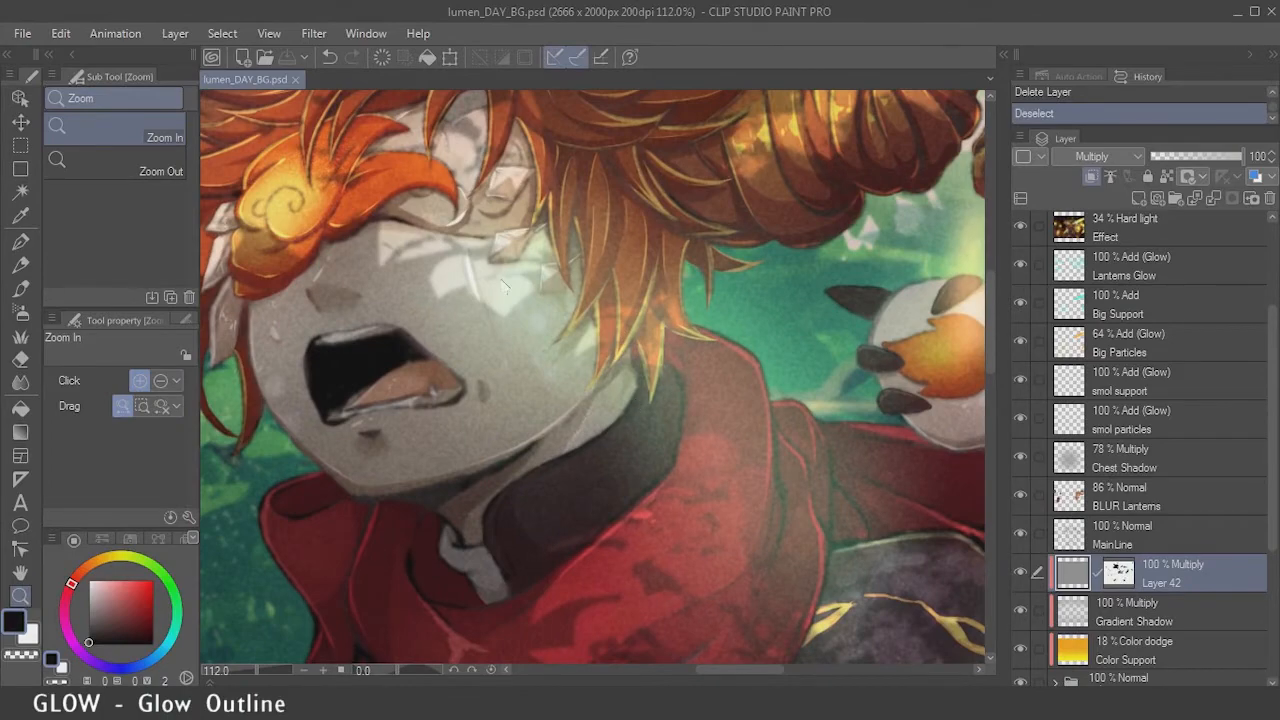
key("ctrl+0")
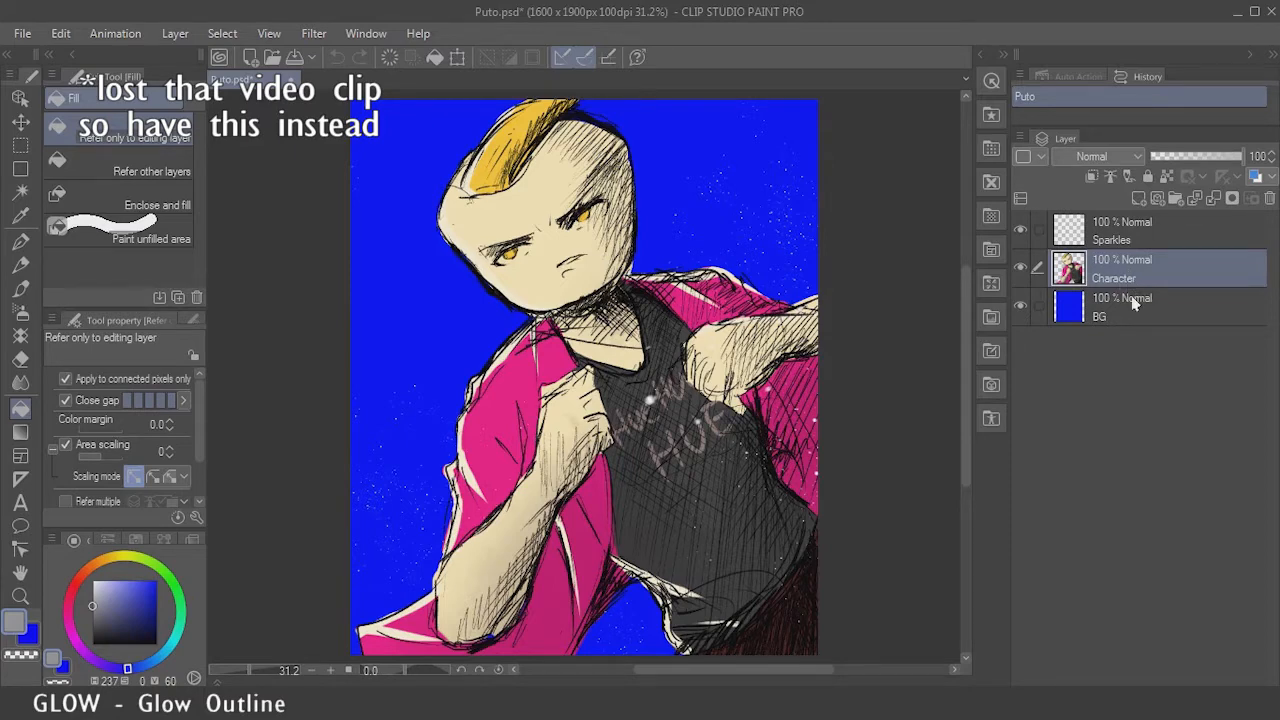
Step: Add a new raster layer above Character and fill it with grey
key("ctrl+shift+n")
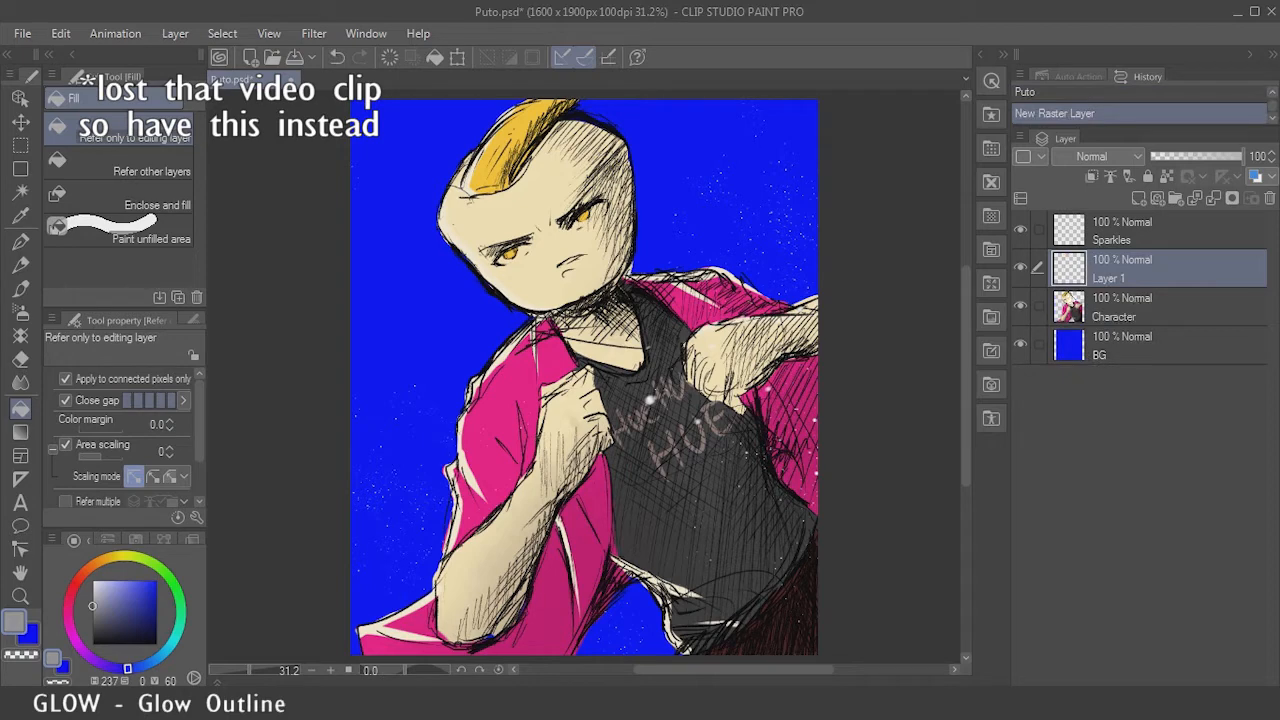
left_click(93, 612)
left_click(705, 498)
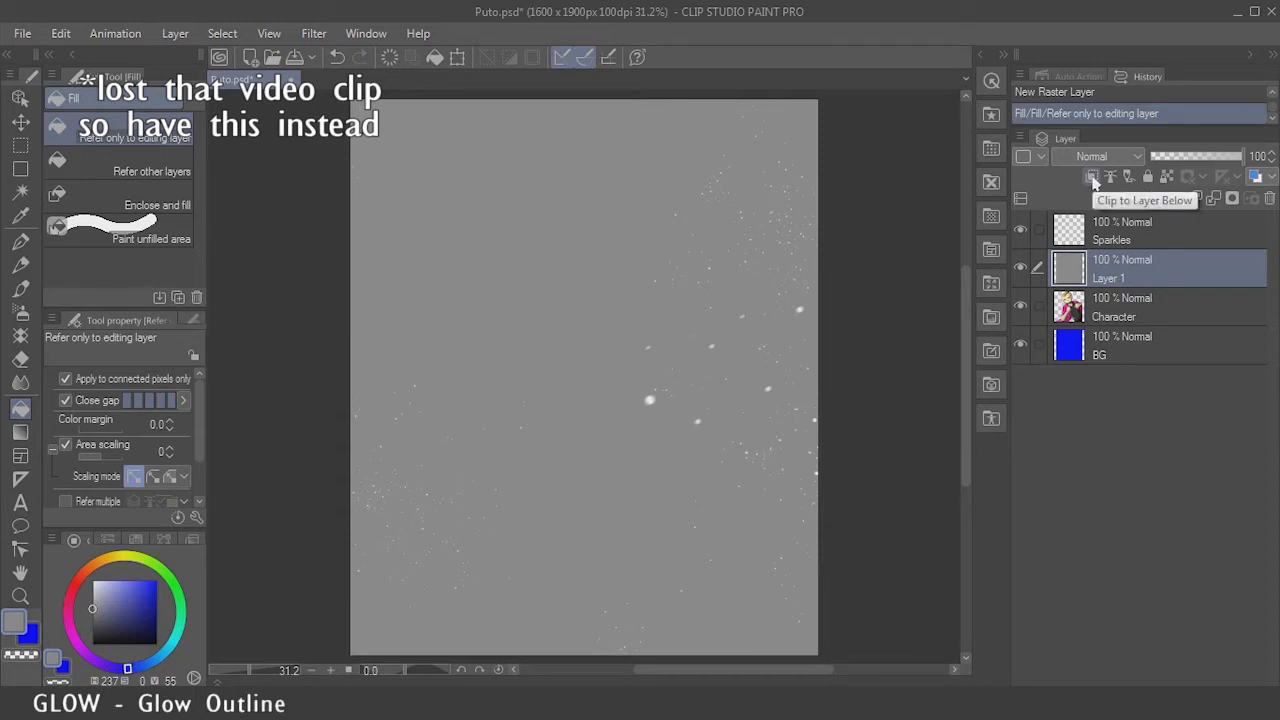
Step: Clip the grey layer to the Character layer and set its blending mode to Multiply
left_click(1093, 181)
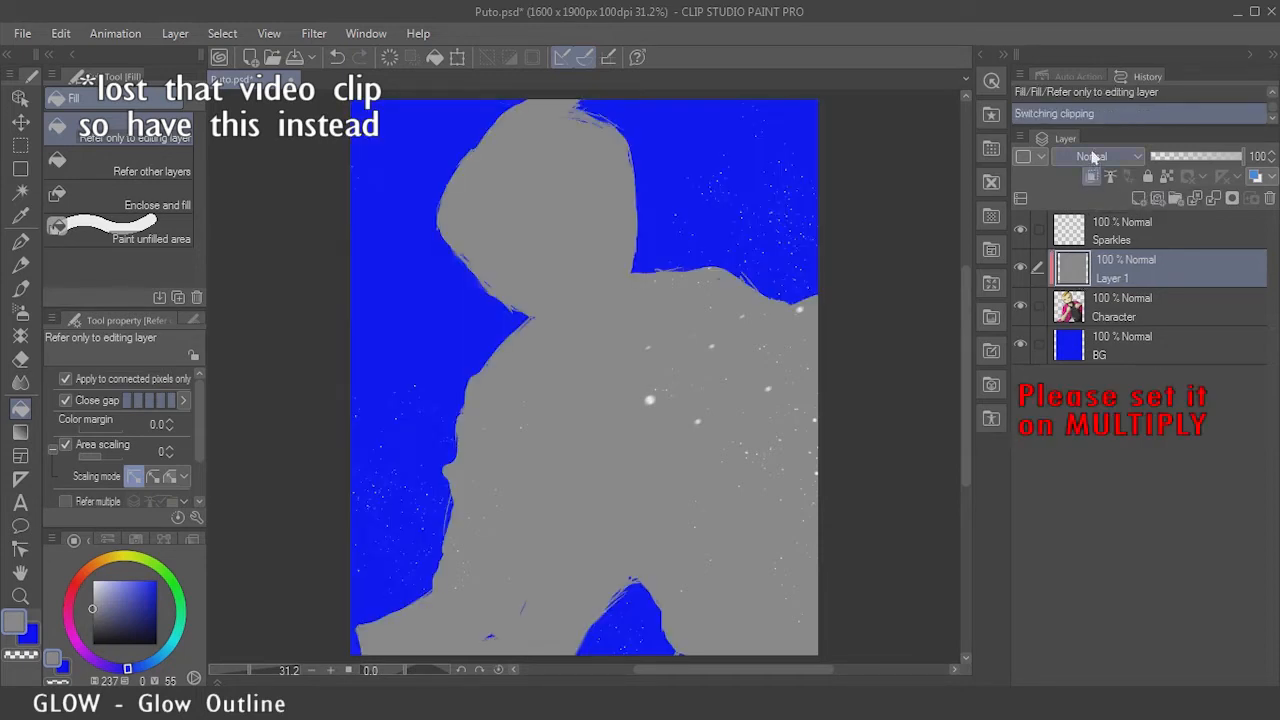
left_click(1093, 157)
left_click(1090, 208)
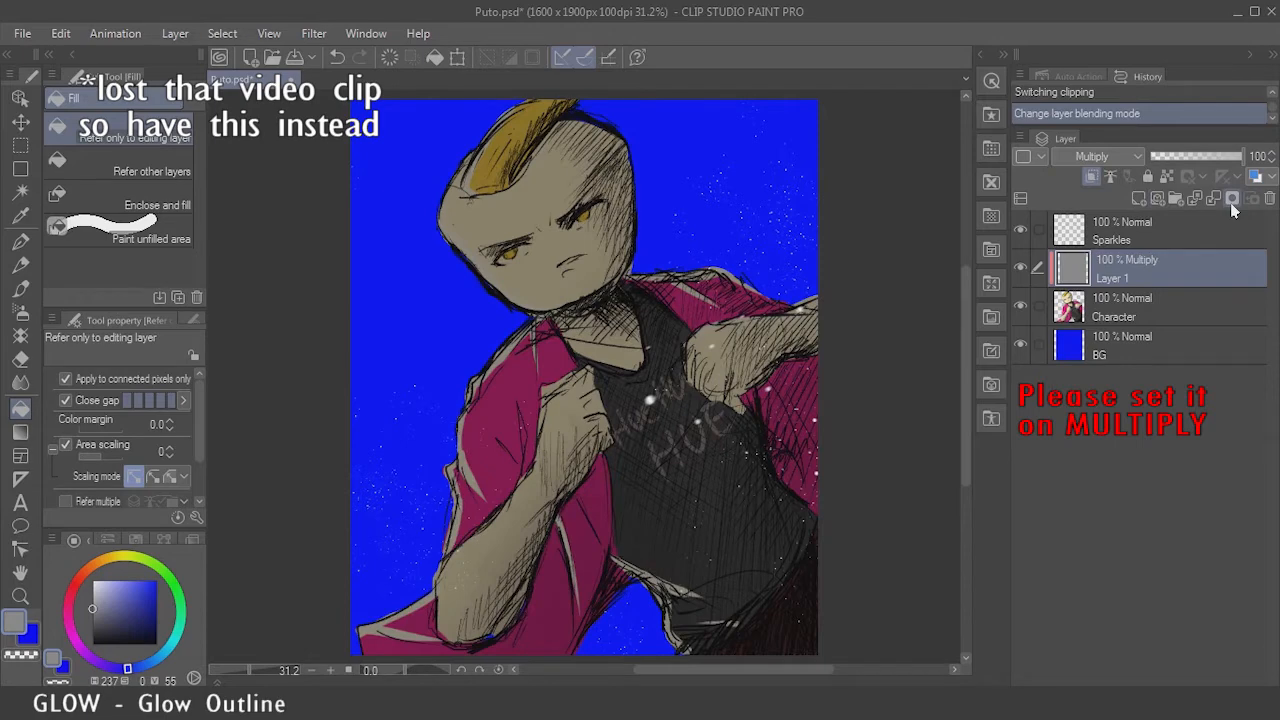
Step: Add a layer mask to the grey layer and reveal leaf-shaped light patches over the character using the frostybrushes_leaf04 brush with transparent colour
left_click(1232, 204)
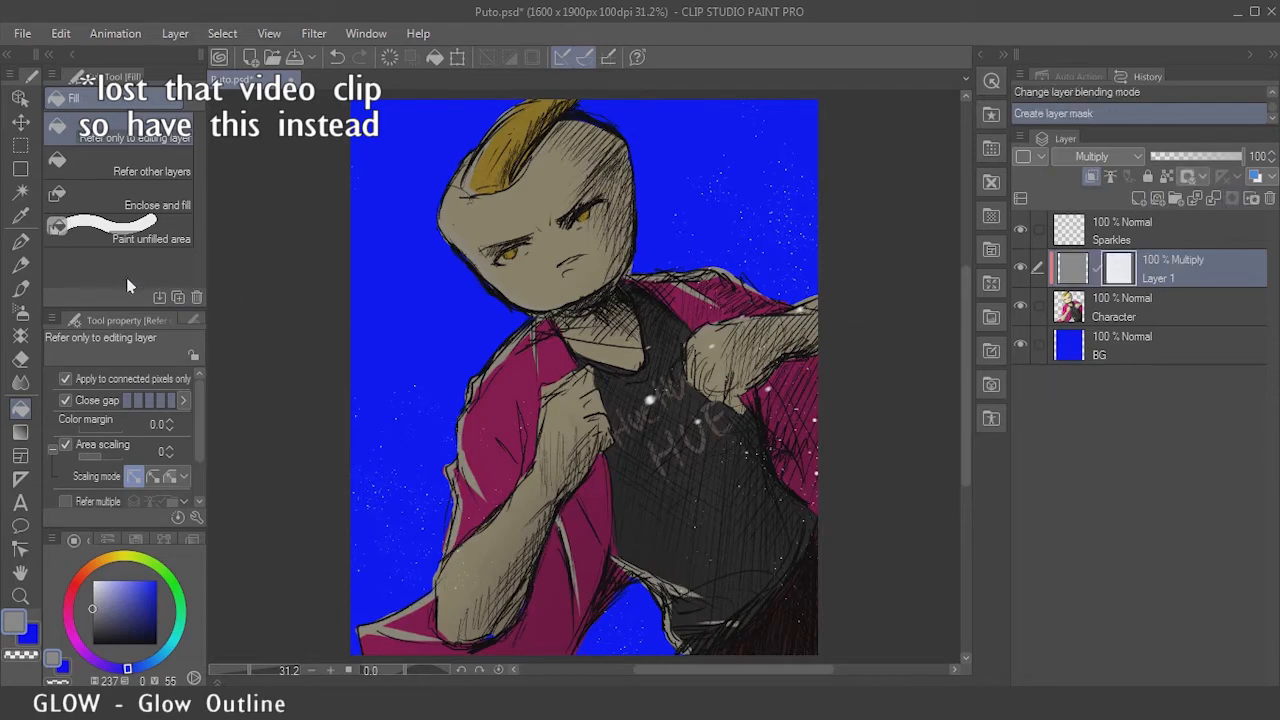
key("b")
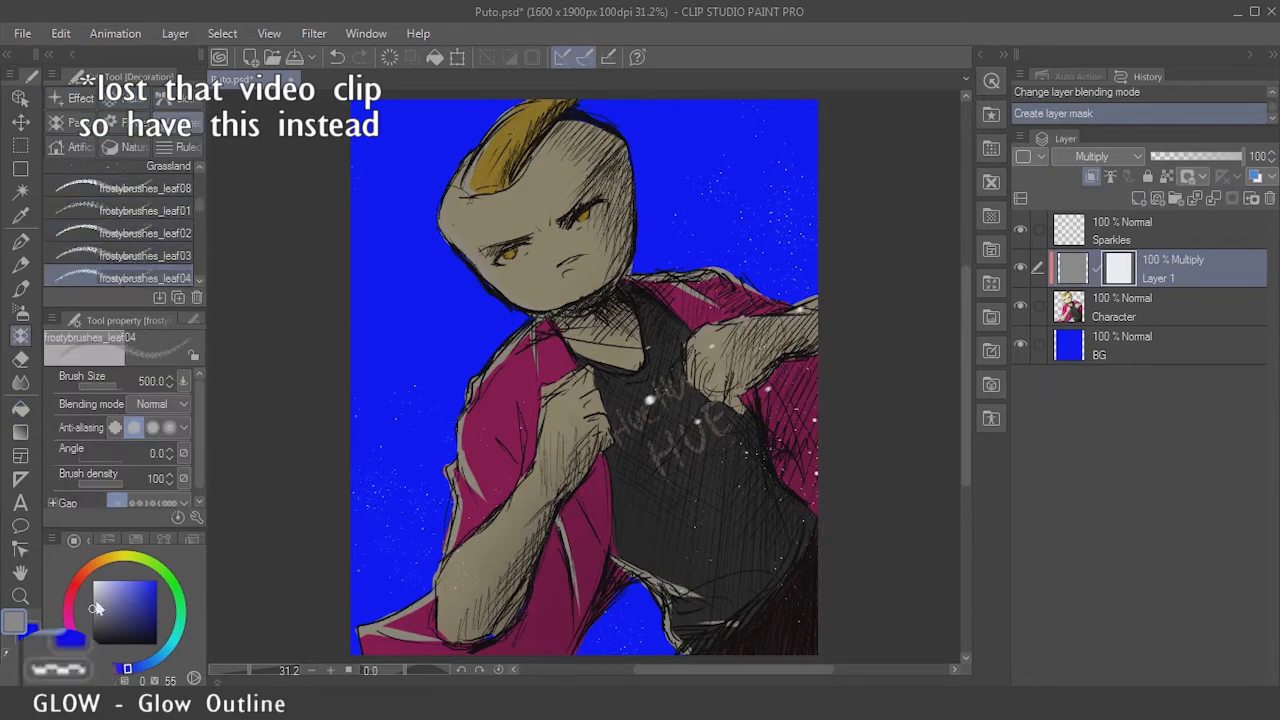
left_click(20, 653)
left_click_drag(523, 145, 590, 135)
left_click_drag(585, 145, 520, 135)
left_click_drag(514, 193, 555, 165)
left_click_drag(725, 285, 809, 321)
key("bracketright")
key("bracketright")
left_click_drag(495, 440, 530, 495)
mouse_move(538, 168)
left_mouse_down()
mouse_move(601, 180)
mouse_move(528, 185)
left_mouse_up()
left_click_drag(738, 390, 745, 455)
key("ctrl+z")
left_click_drag(436, 545, 415, 557)
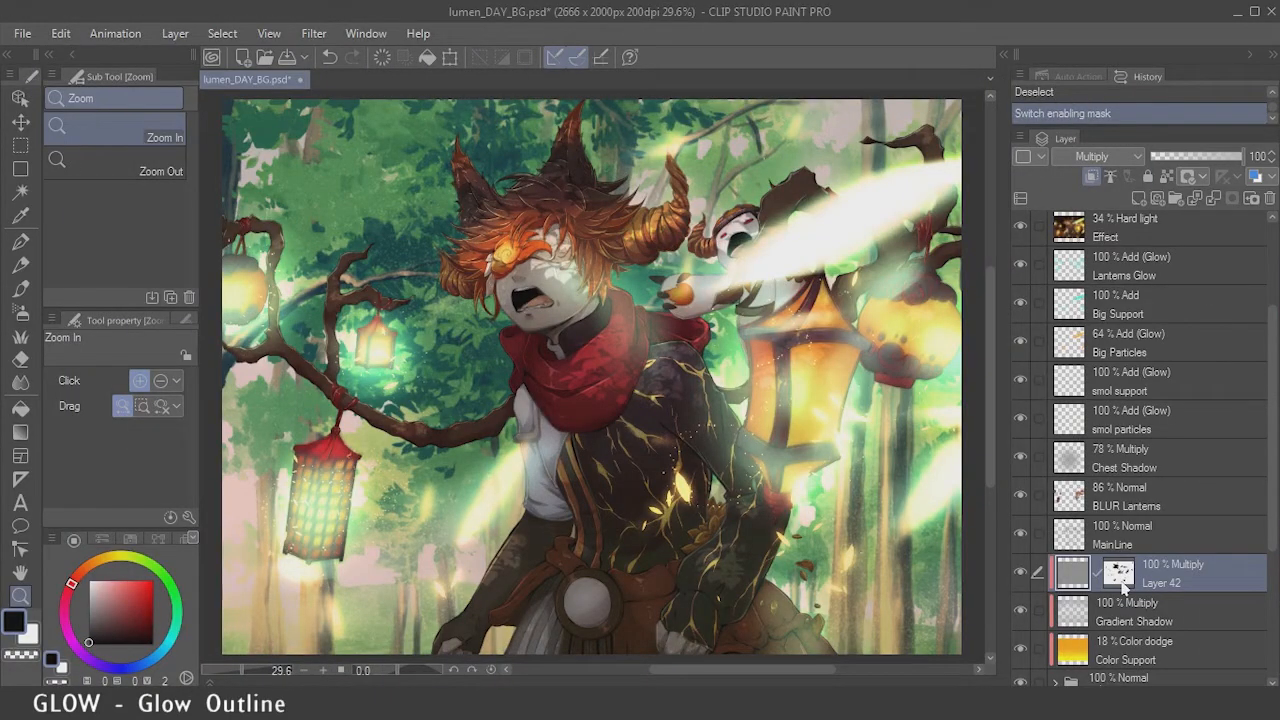
Step: Create a selection from Layer 42's mask in lumen_DAY_BG.psd
right_click(1120, 576)
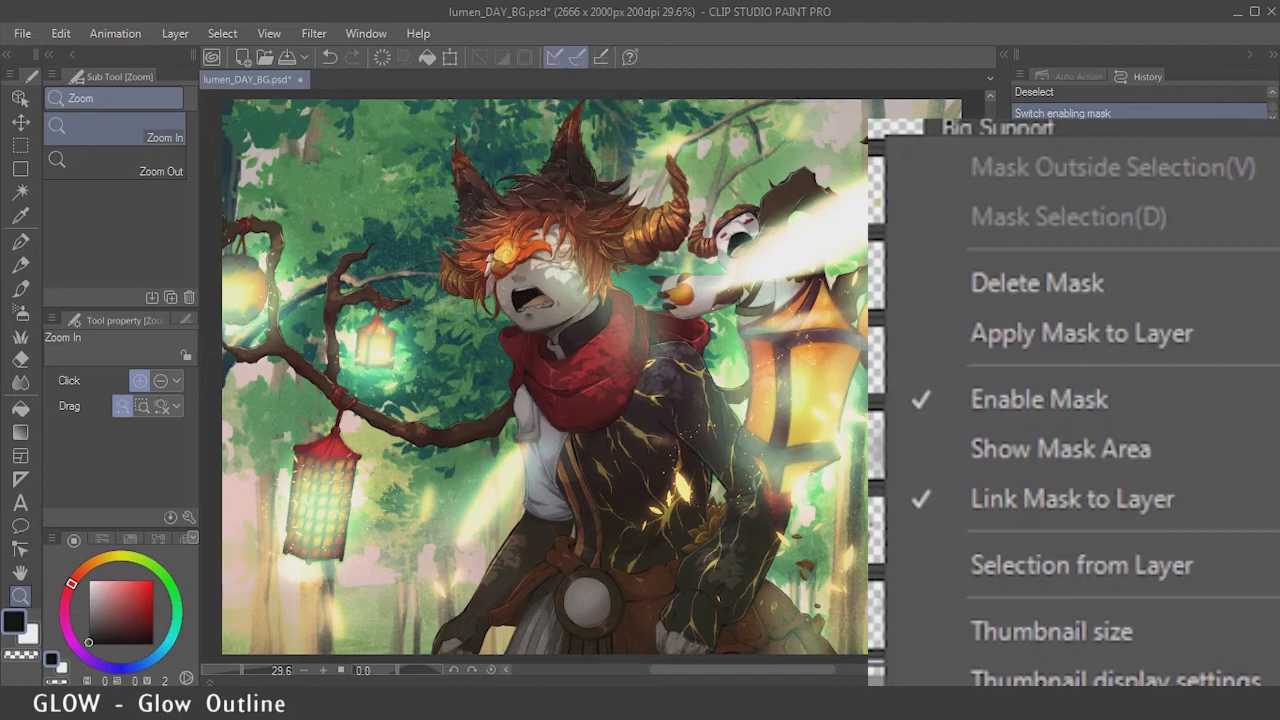
mouse_move(1110, 565)
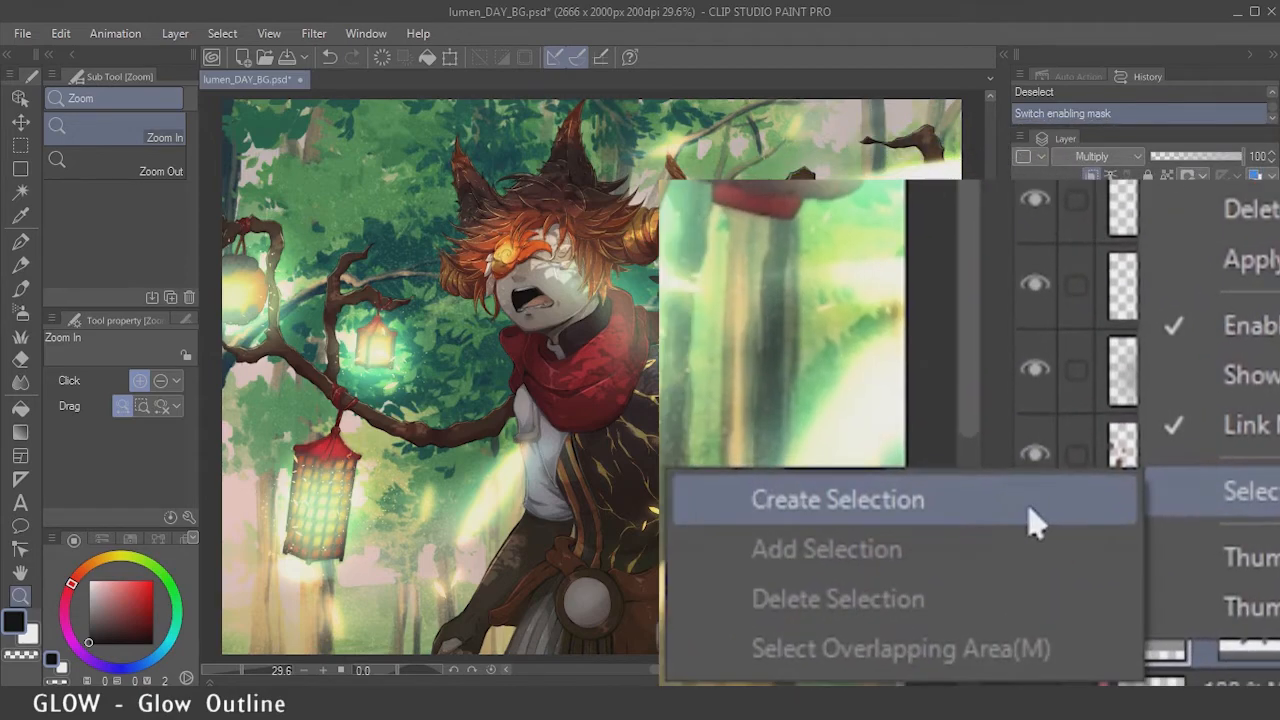
left_click(1015, 517)
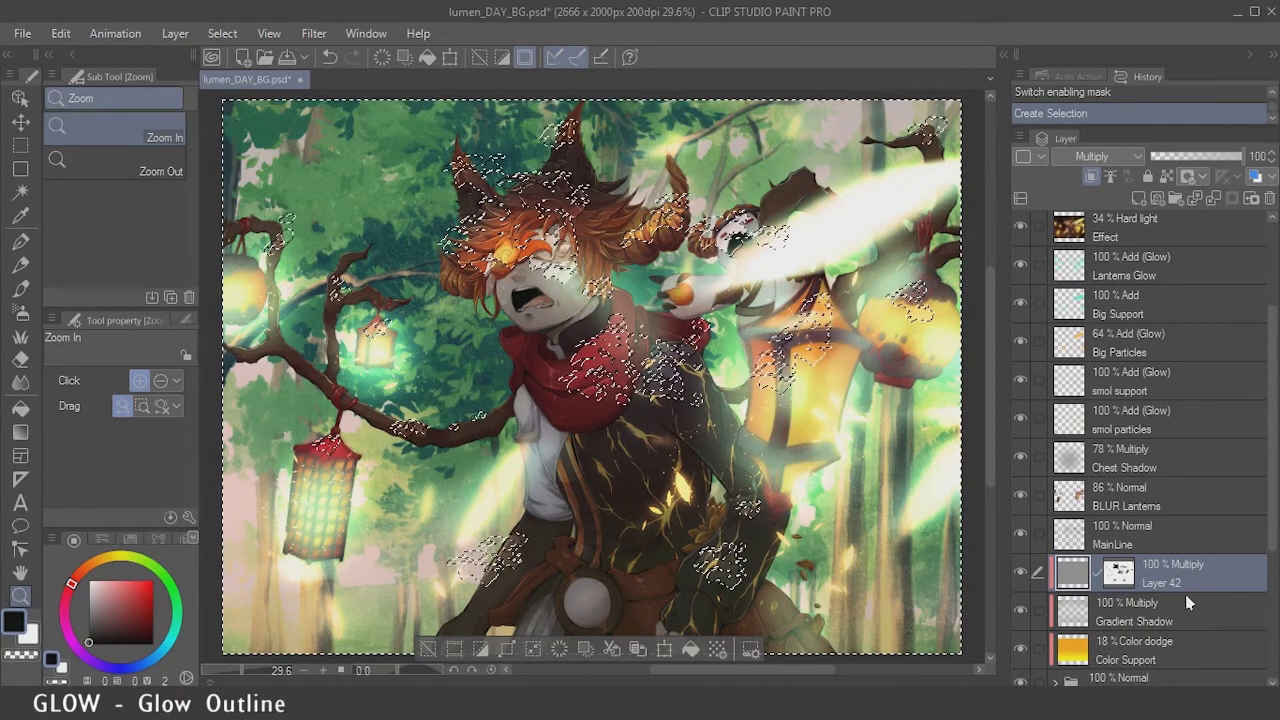
Step: Add a clipped raster layer above Layer 42 with the Glow dodge blending mode
key("ctrl+shift+n")
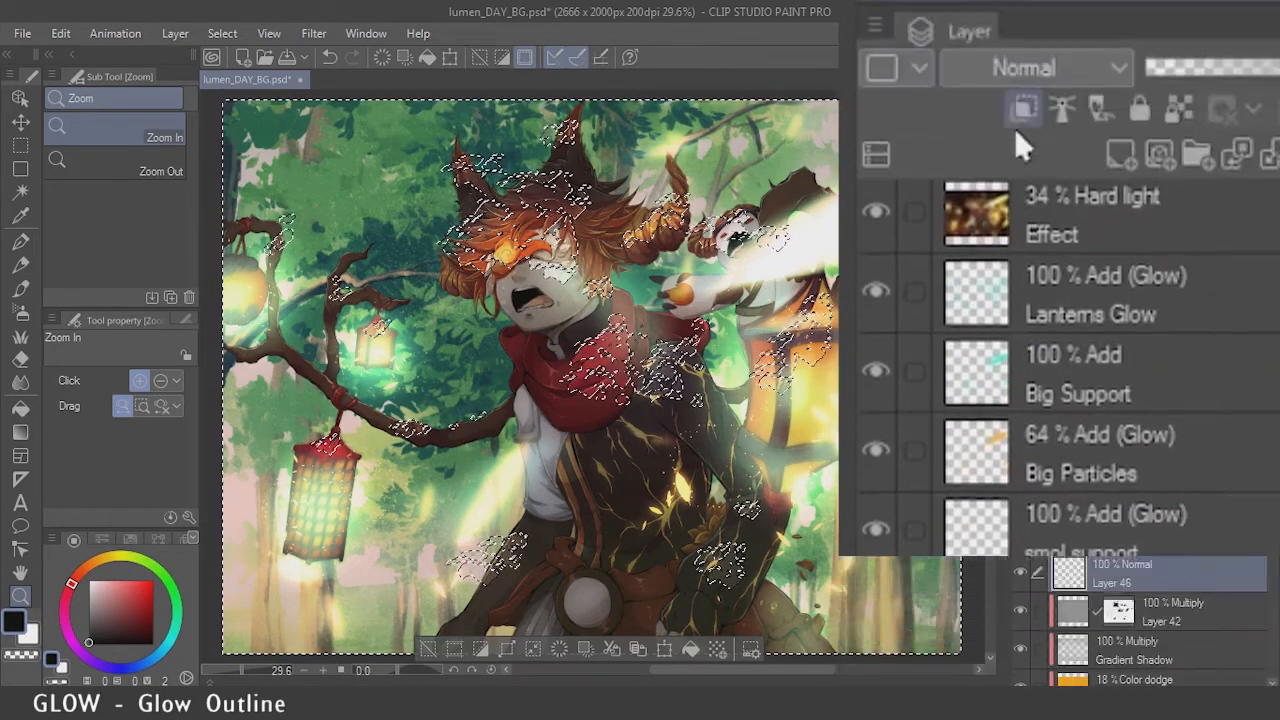
left_click(1105, 158)
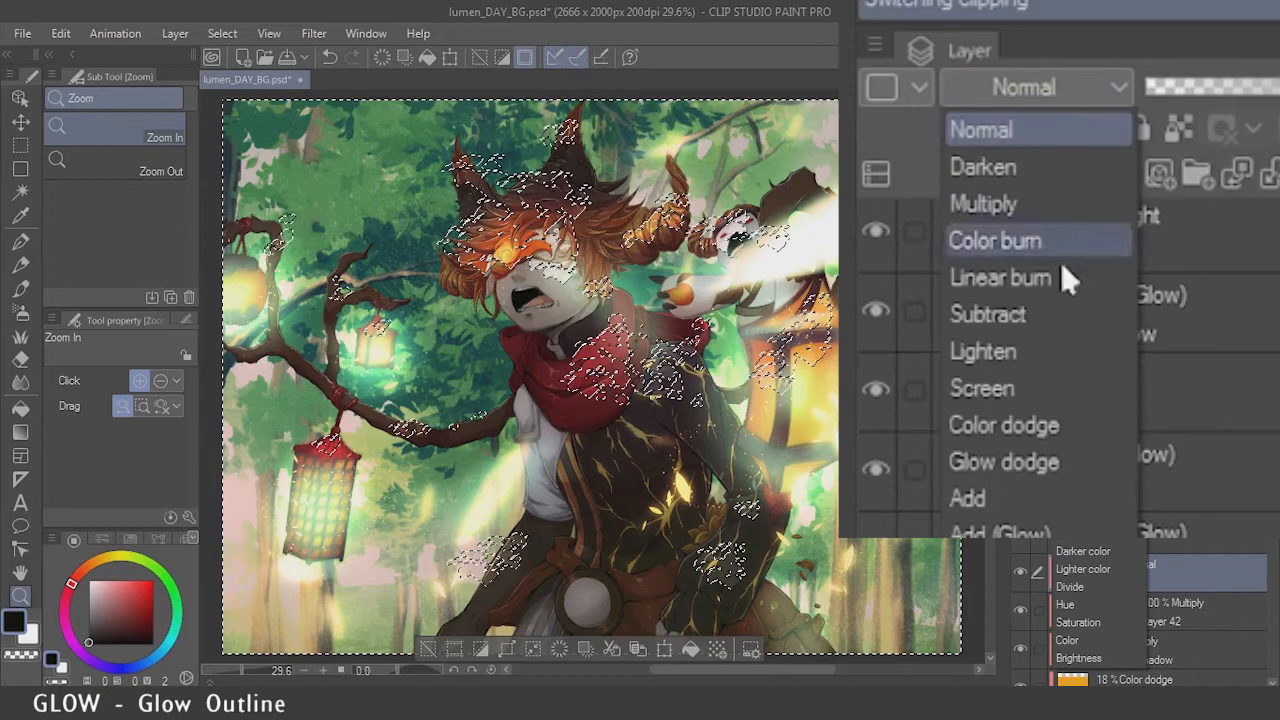
left_click(1109, 344)
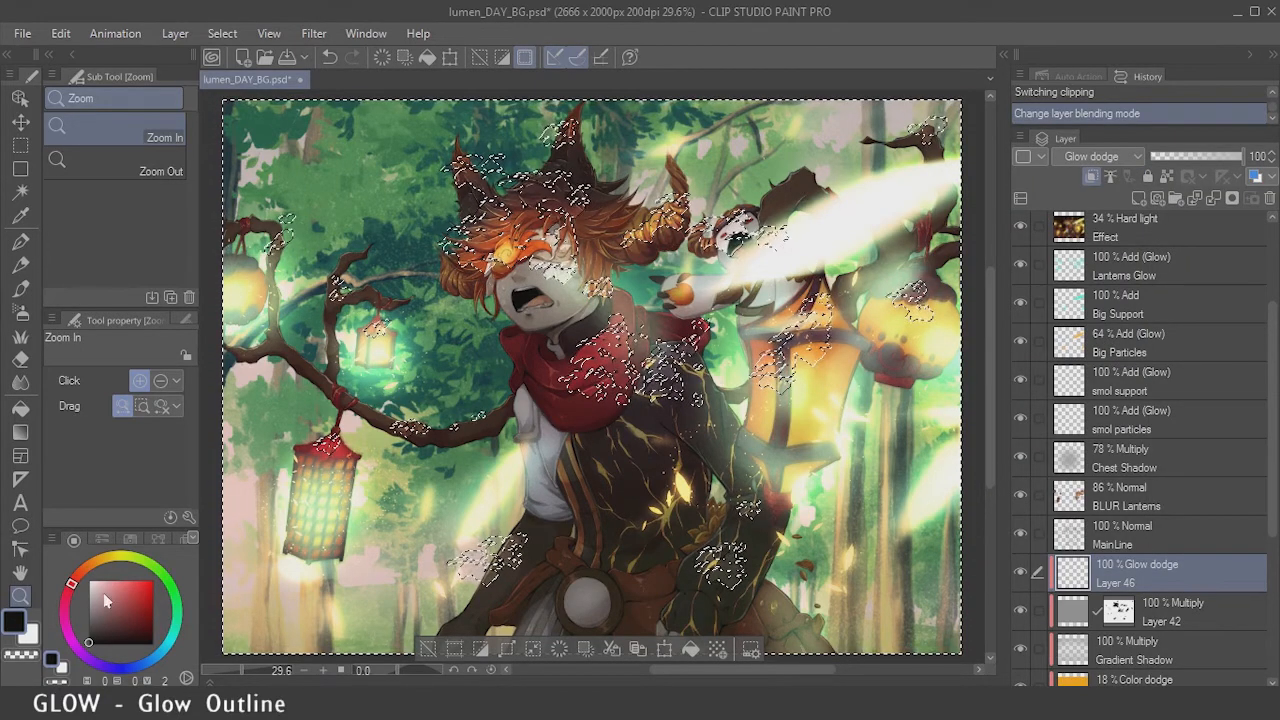
Step: Choose the light pink swatch from the UwU color set as the drawing color
left_click(129, 540)
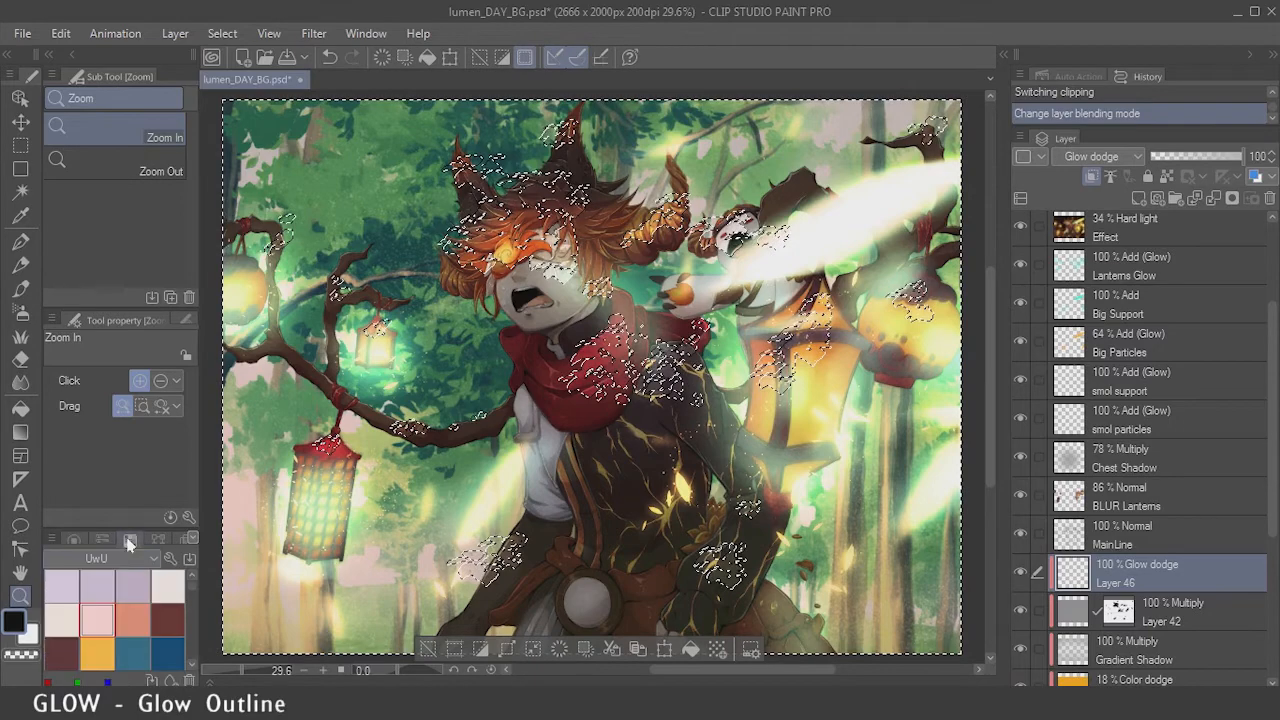
left_click(101, 627)
key("m")
key("k")
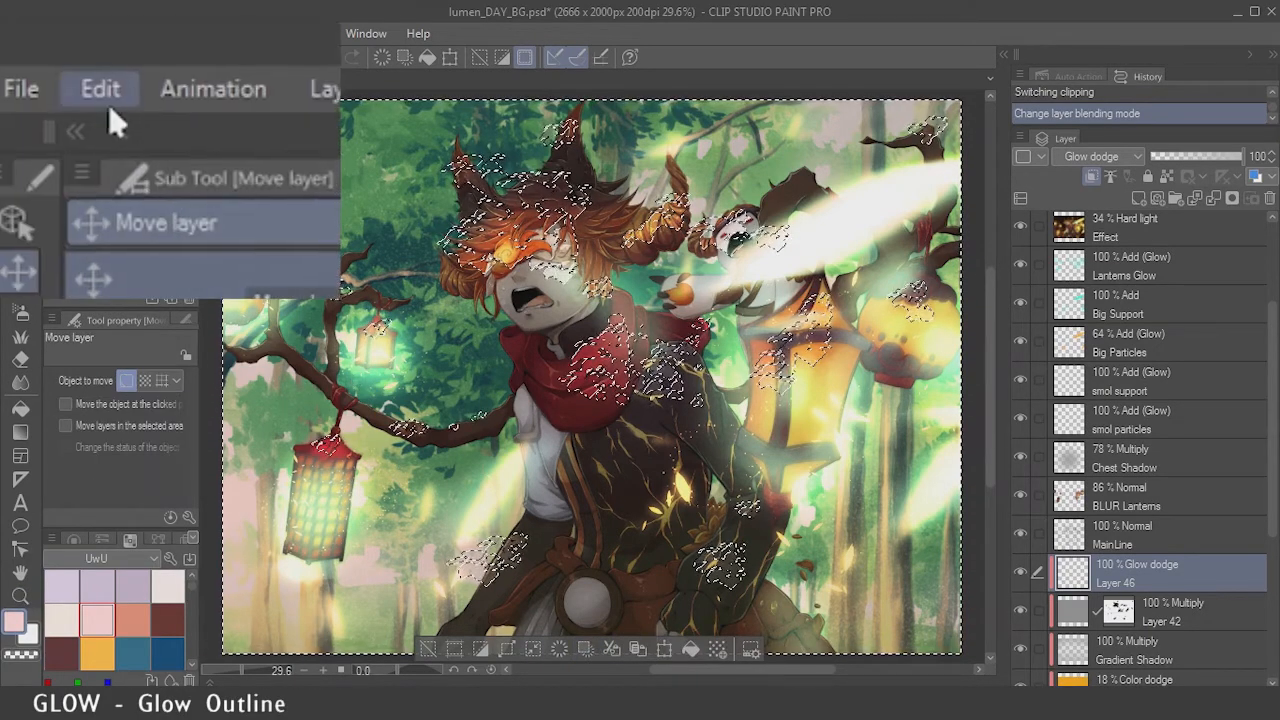
Step: Start Outline Selection and compare Draw outside, Draw on border and Draw inside, settling on Draw on border
left_click(62, 35)
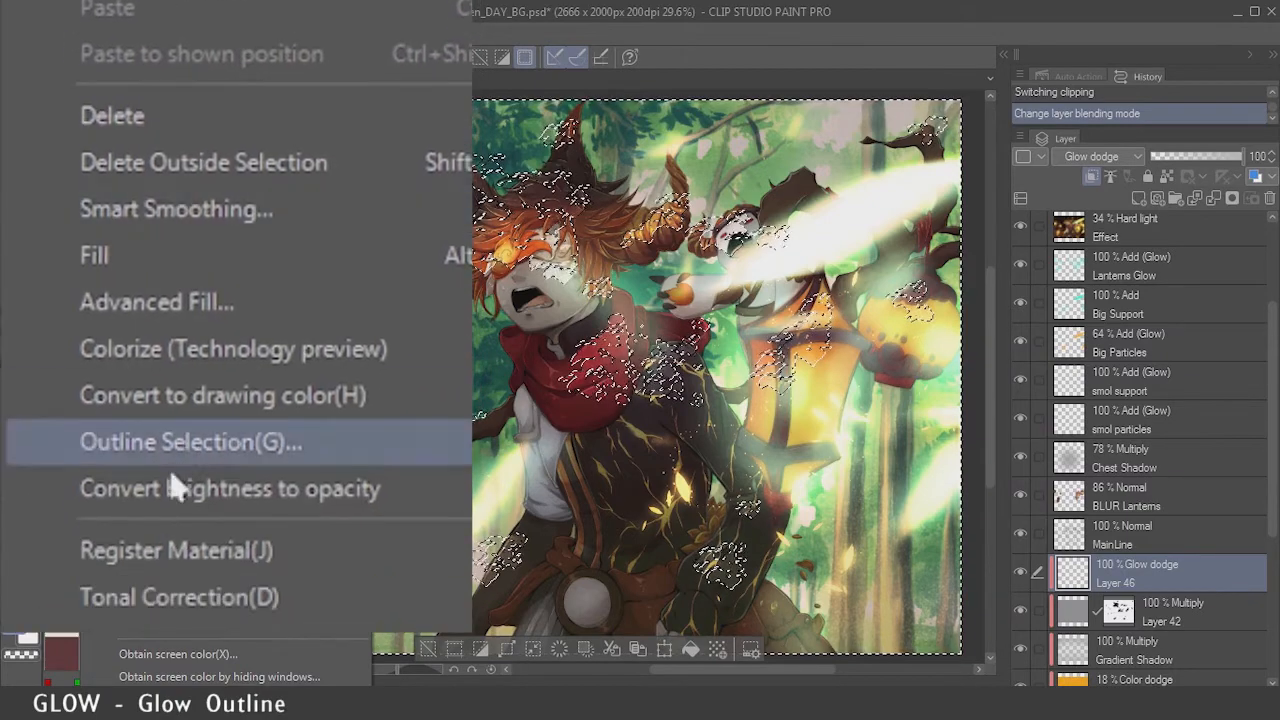
left_click(190, 468)
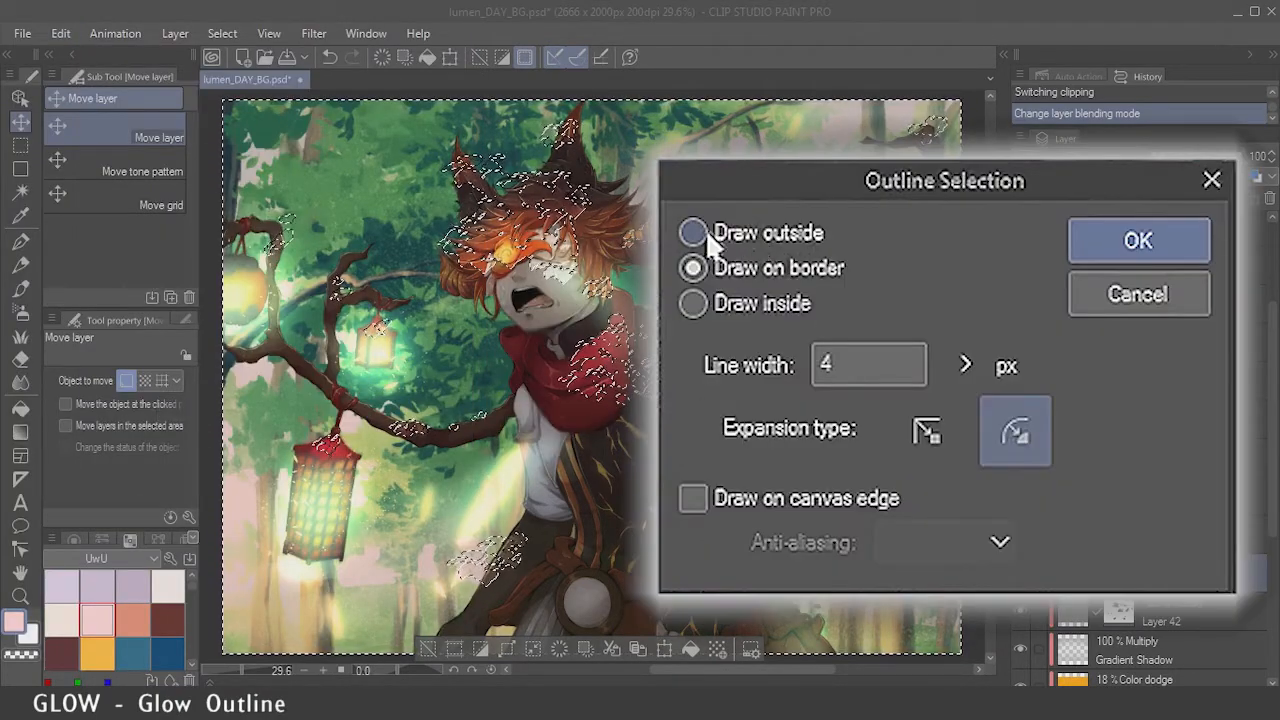
left_click(707, 236)
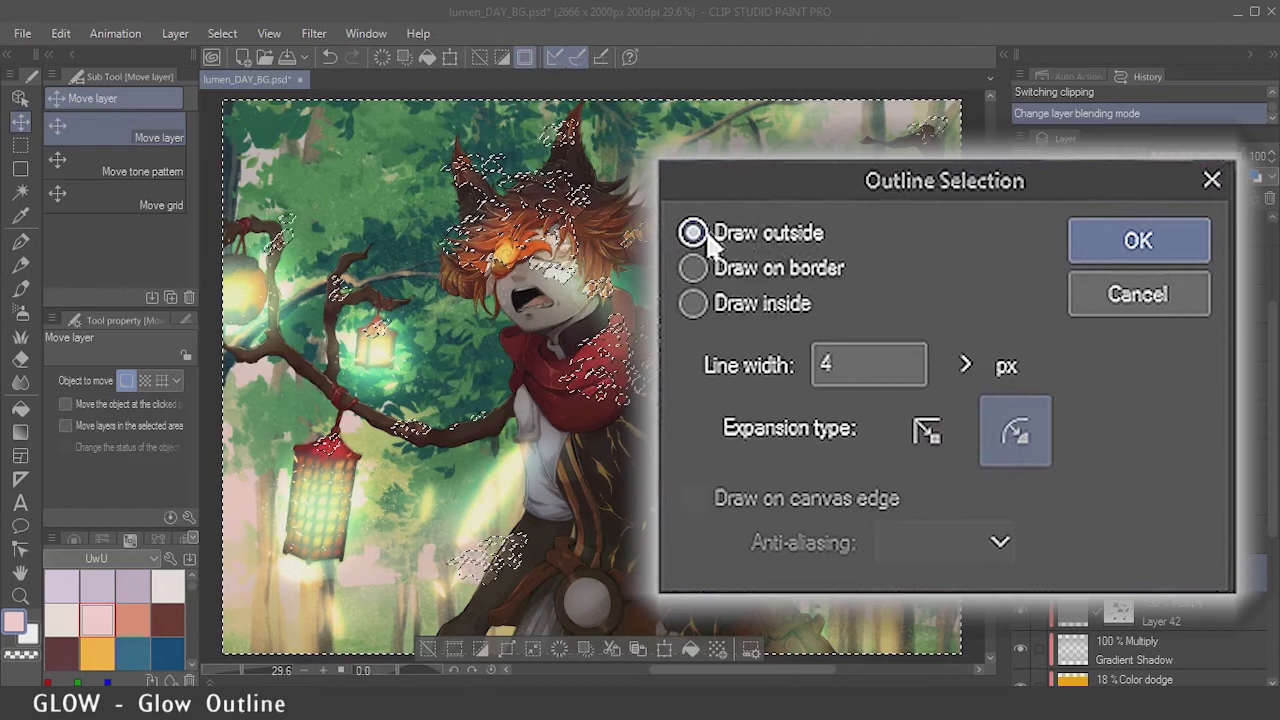
left_click(694, 272)
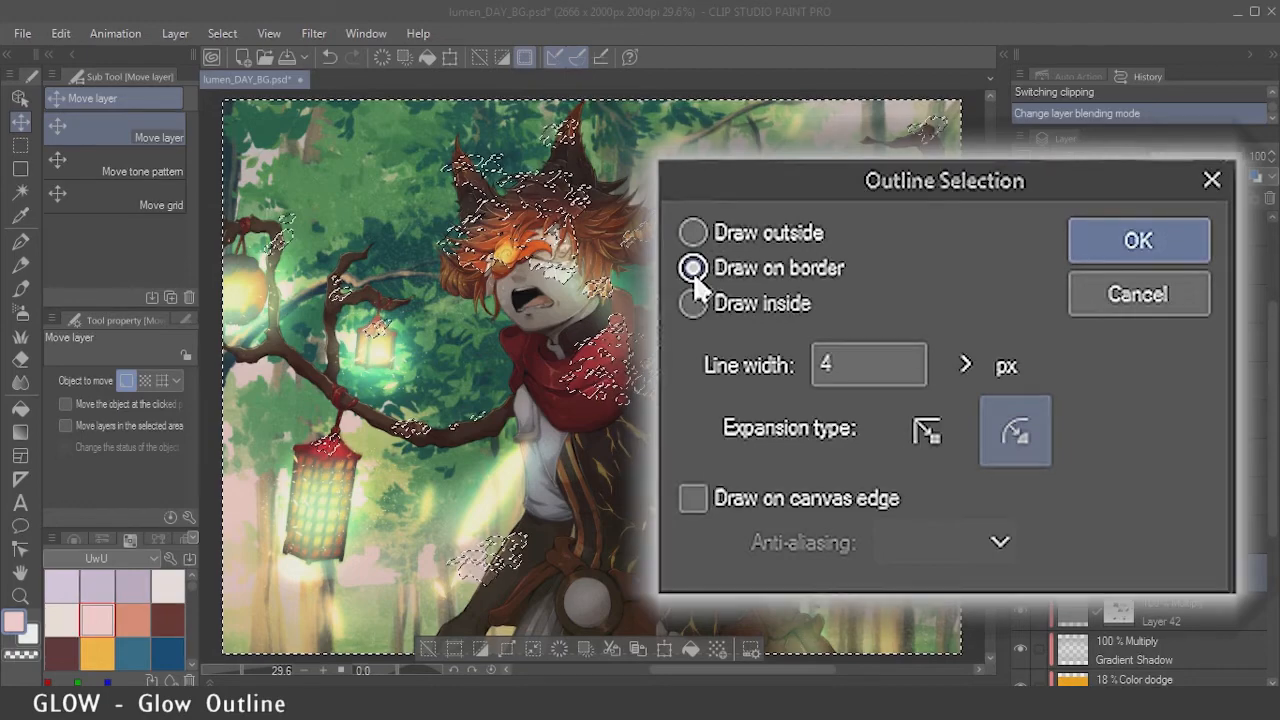
left_click(693, 304)
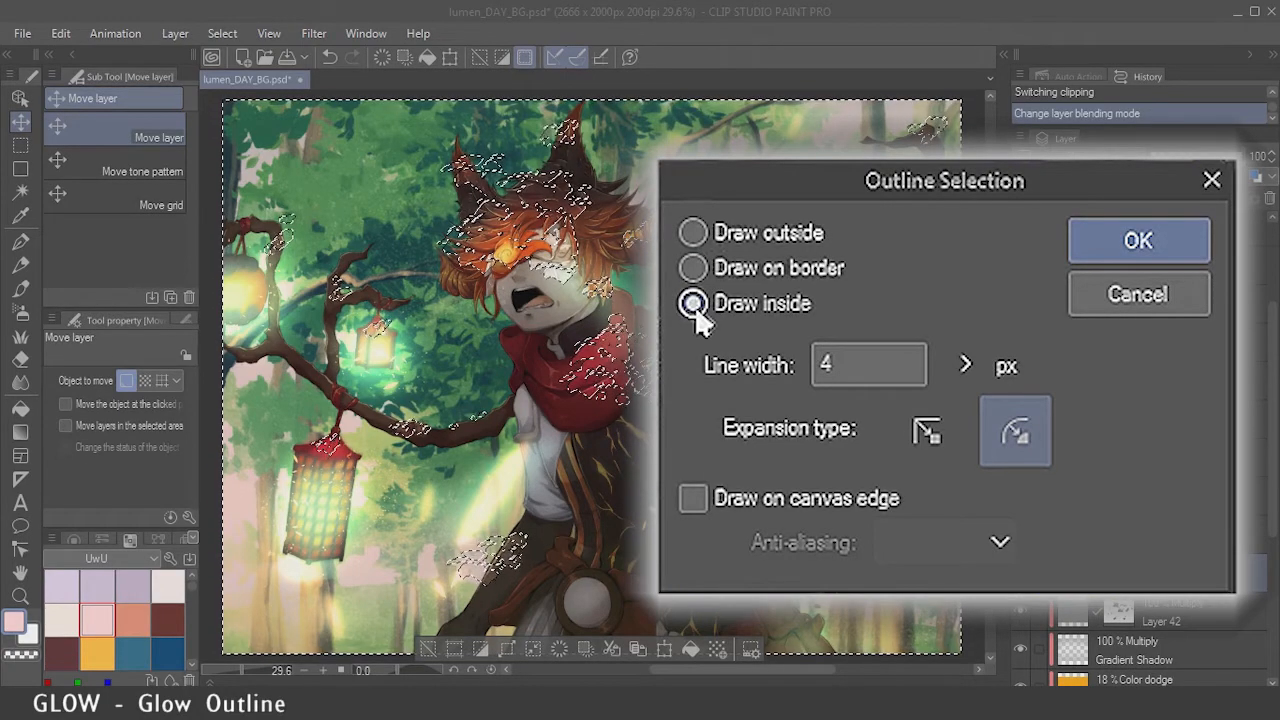
left_click(693, 268)
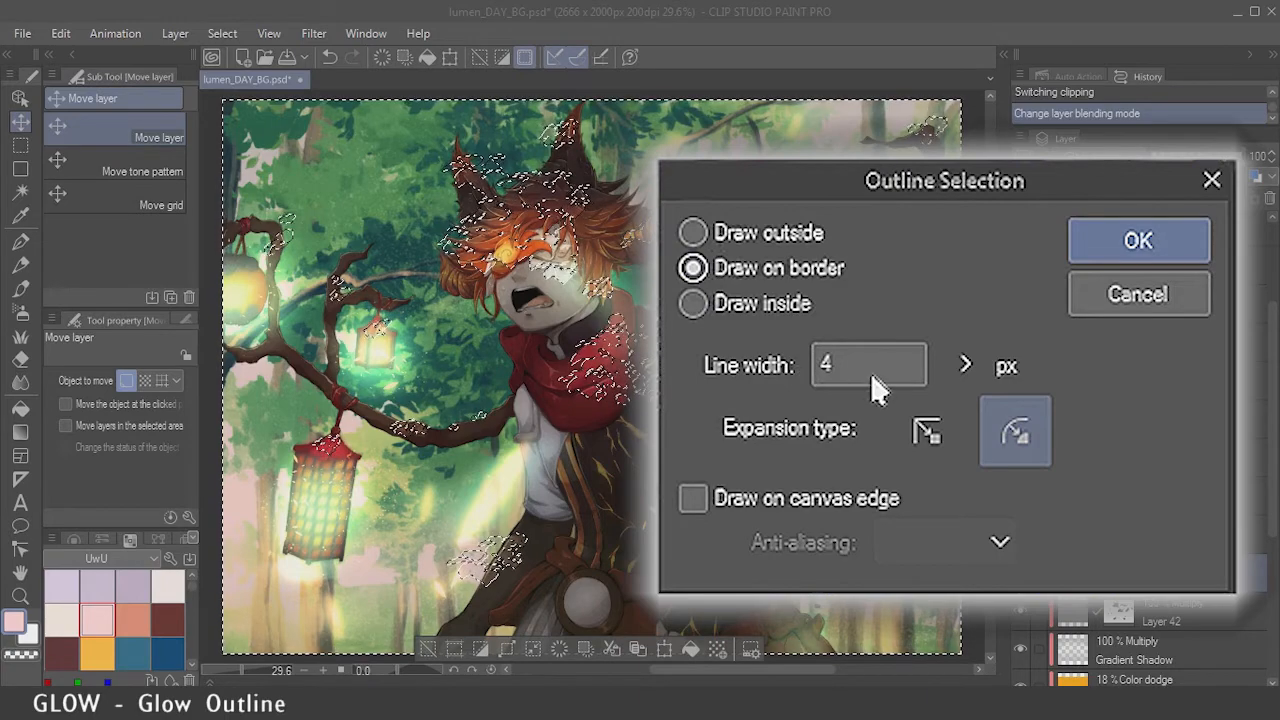
Step: Outline the selection with a 4 px line on its border, using the rounded expansion type and no drawing on the canvas edge
left_click(687, 510)
left_click(690, 502)
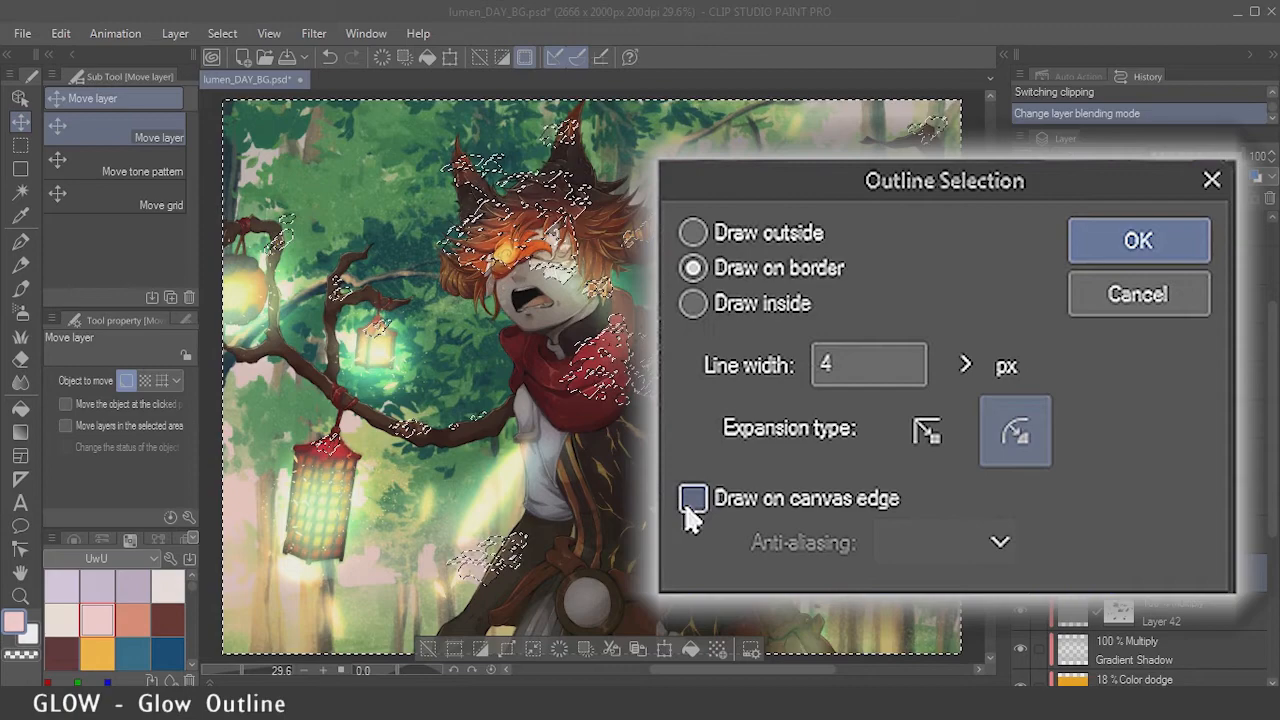
left_click(932, 432)
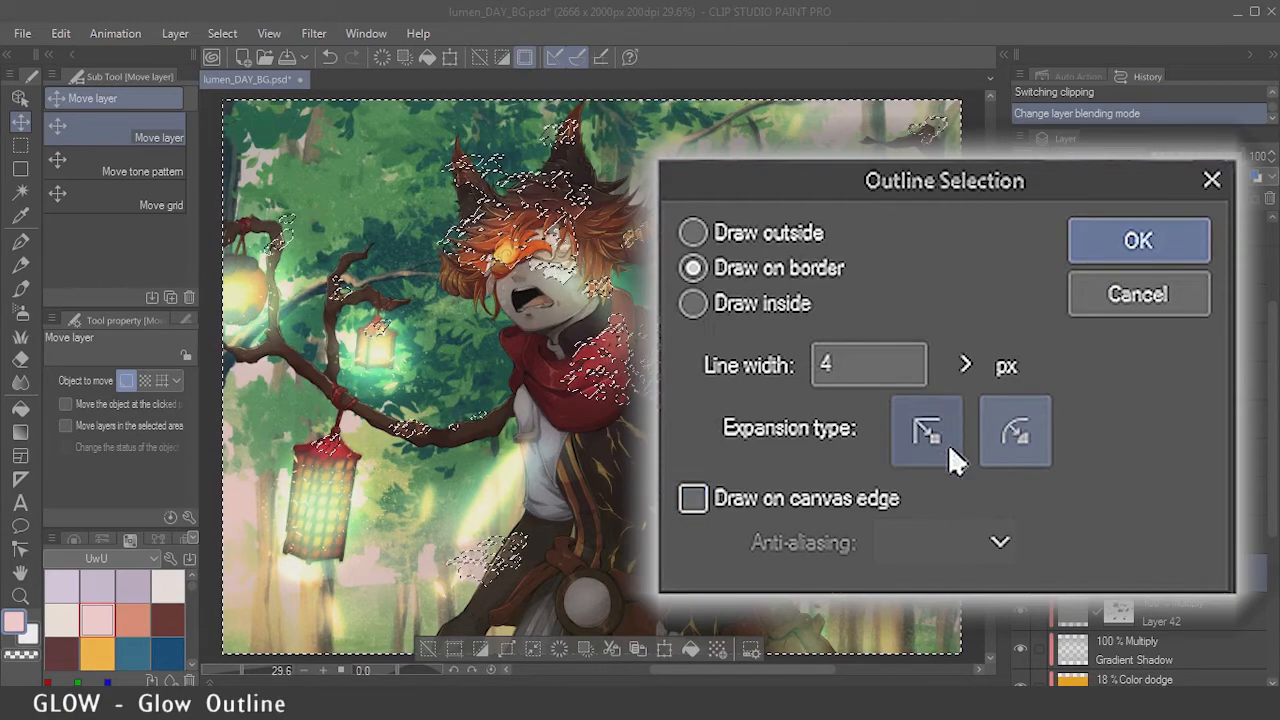
left_click(1016, 436)
left_click(938, 438)
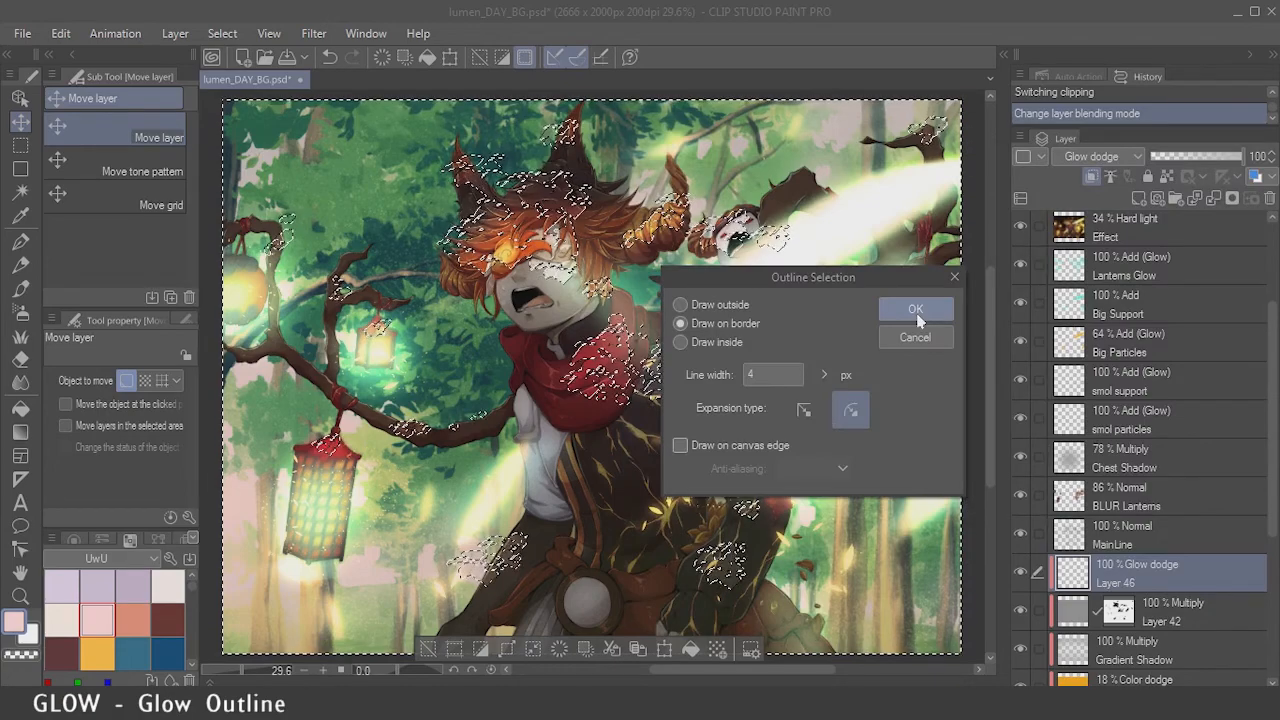
left_click(916, 311)
Step: Undo the accidental move, deselect the area and inspect the outline with Layer 46 shown and hidden
key("ctrl+z")
key("ctrl+space")
left_click_drag(592, 268, 730, 268)
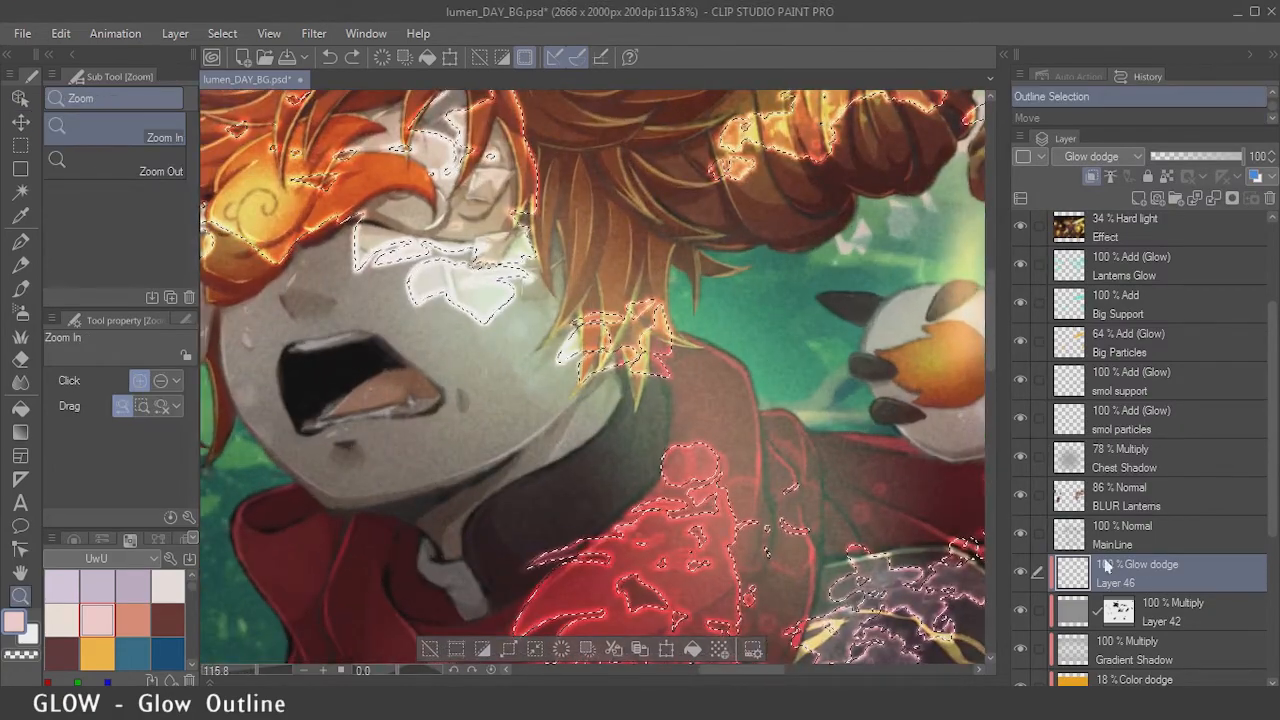
key("ctrl+d")
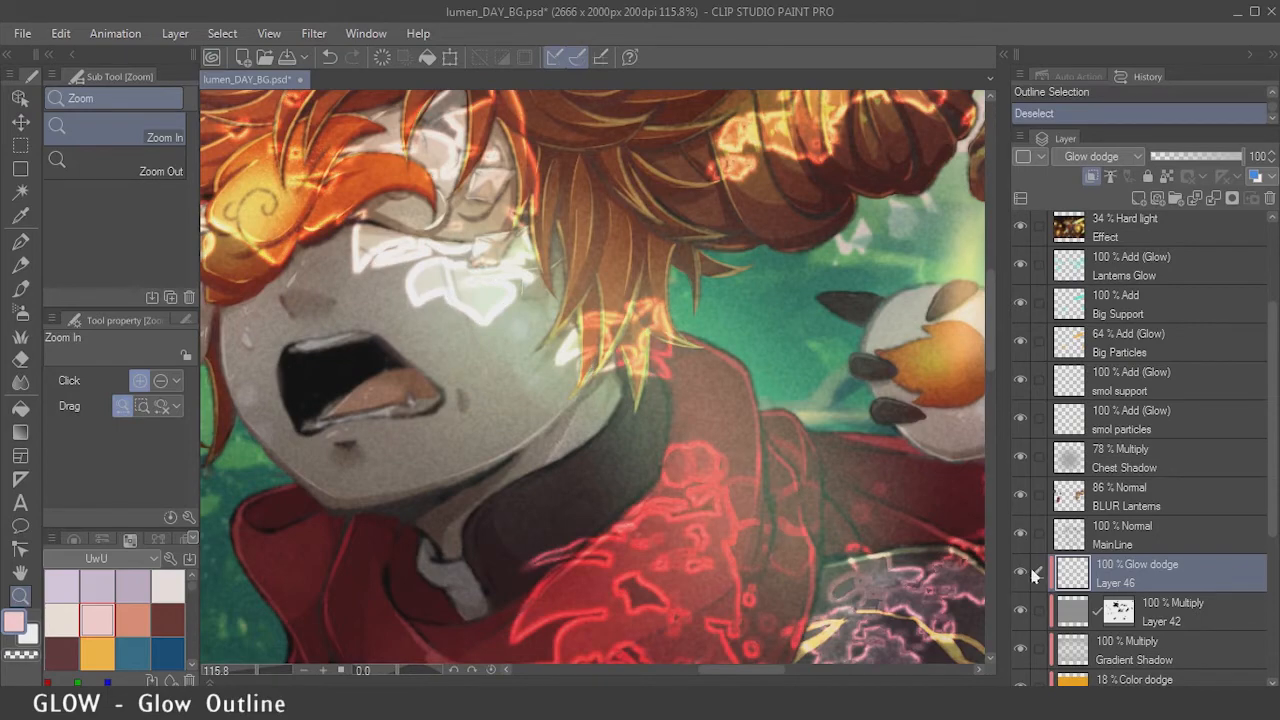
left_click(1021, 571)
left_click_drag(910, 550, 696, 455)
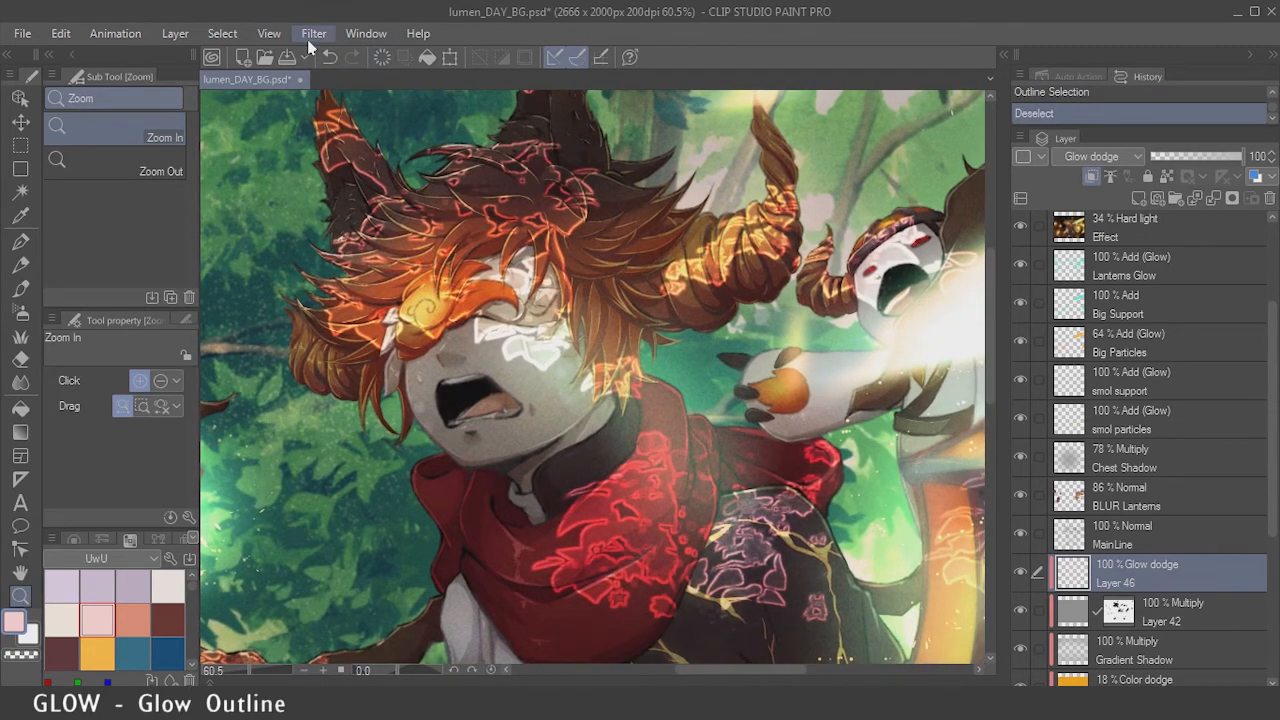
Step: Apply a Gaussian blur with strength 40.55 to the outline on Layer 46
left_click(307, 39)
mouse_move(330, 57)
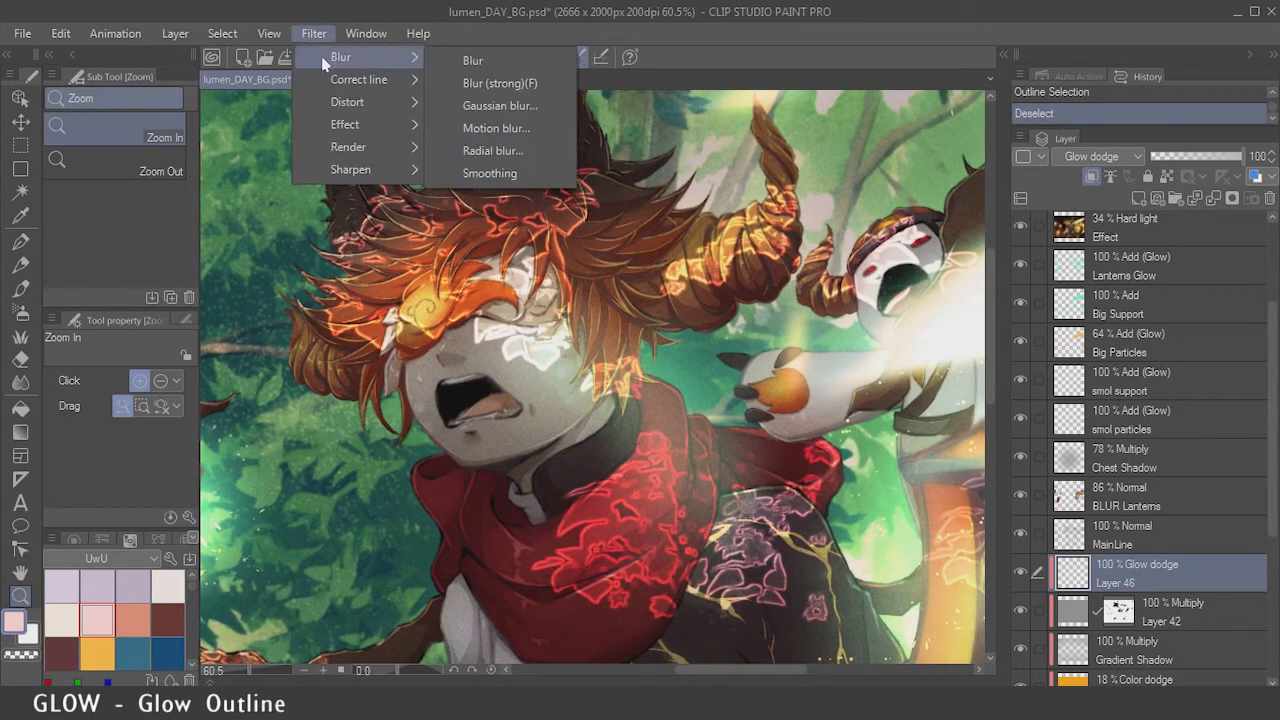
left_click(495, 106)
left_click(497, 441)
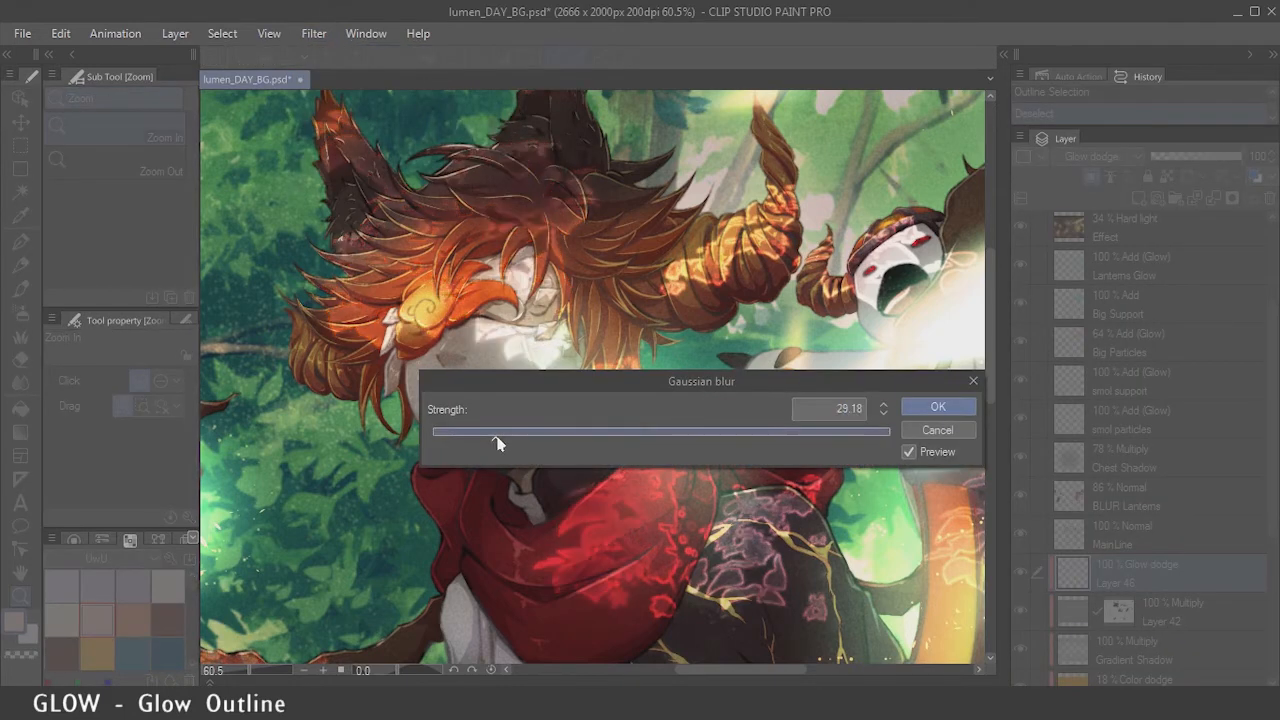
left_click_drag(497, 440, 506, 442)
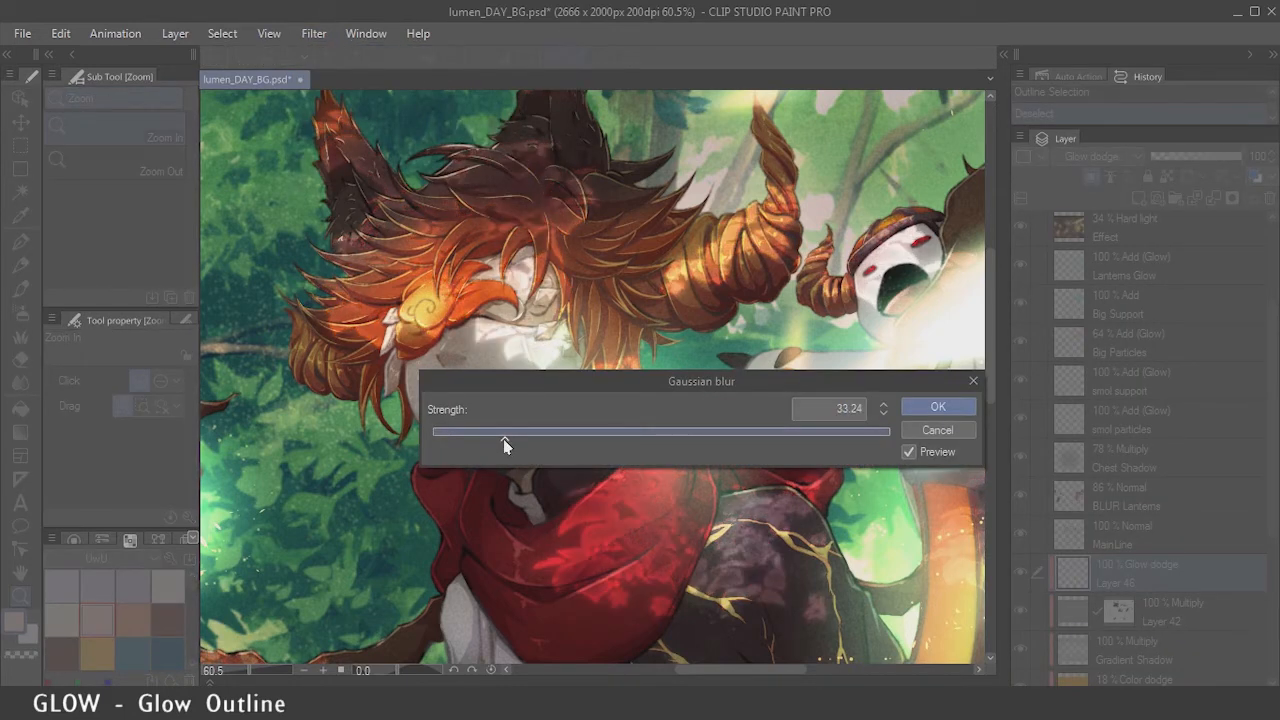
left_click_drag(610, 381, 874, 372)
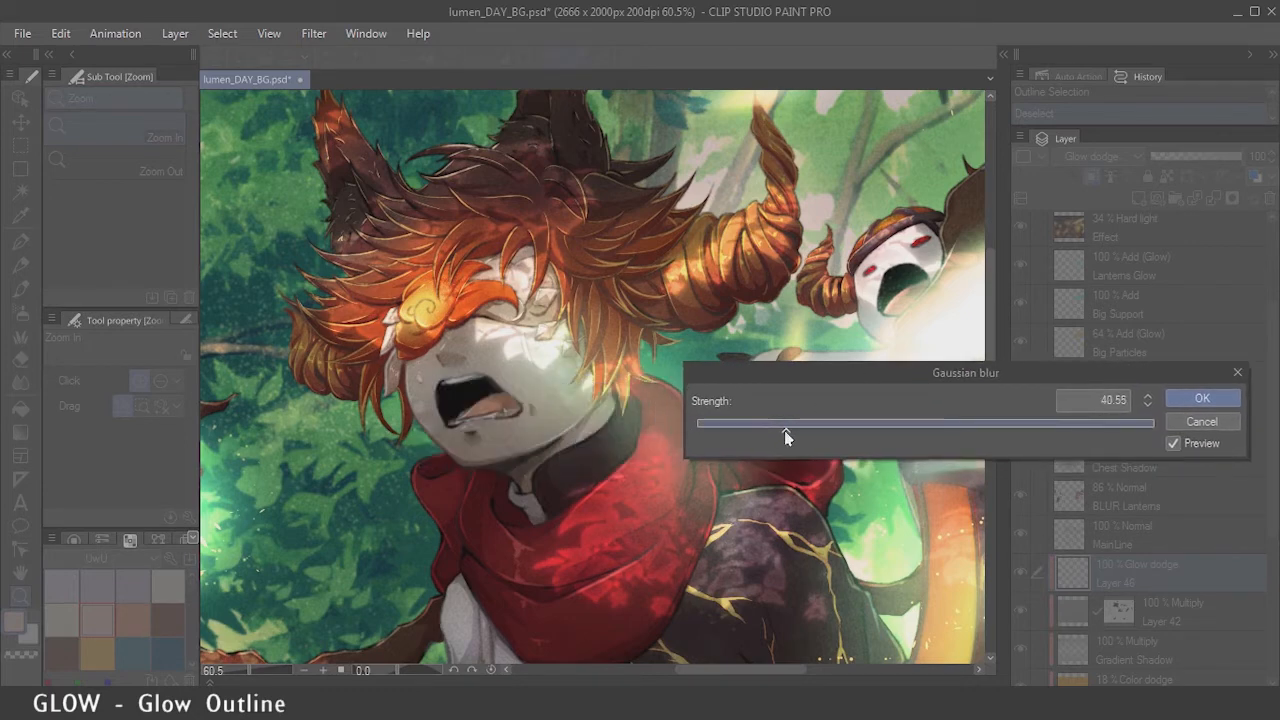
left_click(1199, 400)
Step: Compare the artwork with the blurred glow on Layer 46 hidden and shown
left_click_drag(794, 560, 764, 555)
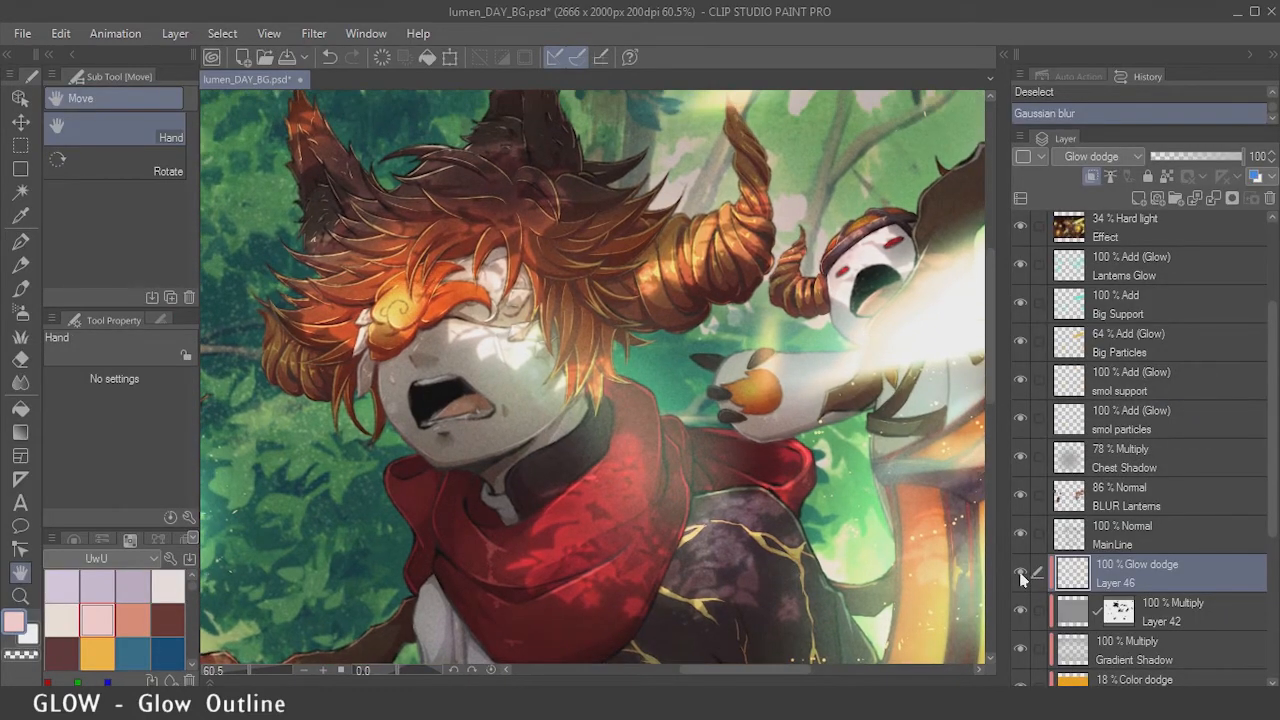
left_click(1020, 572)
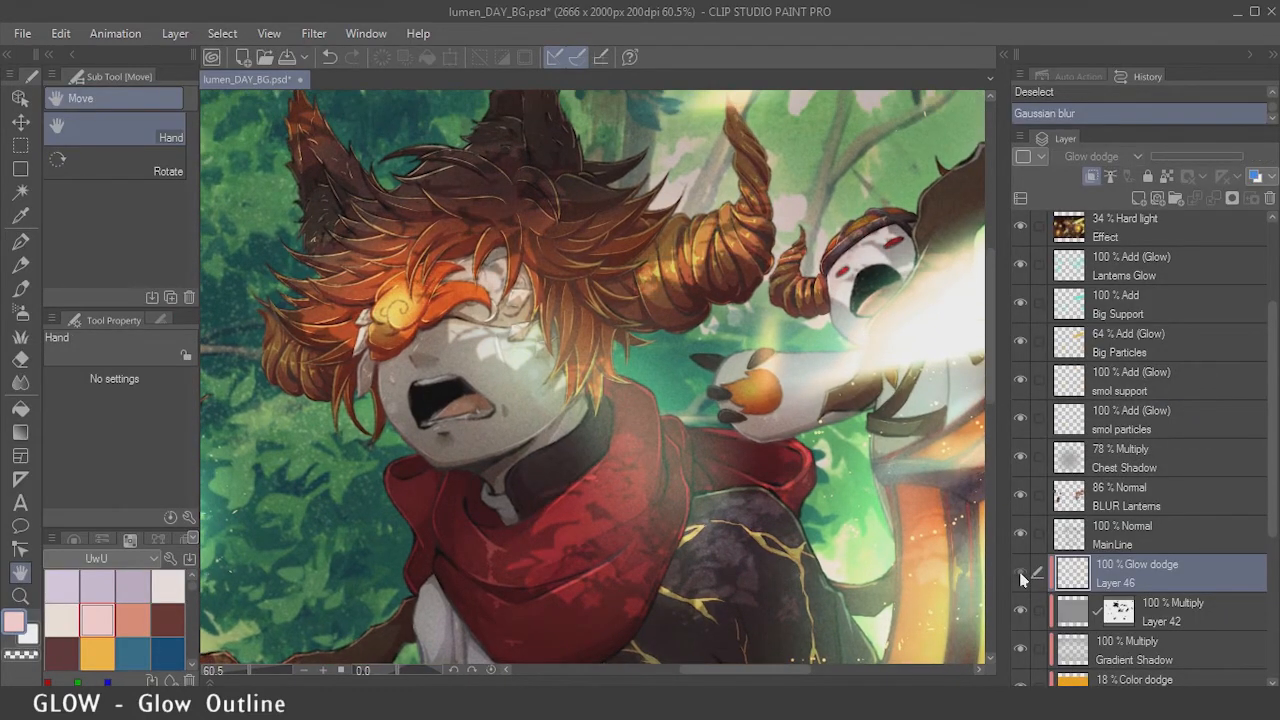
left_click(1020, 572)
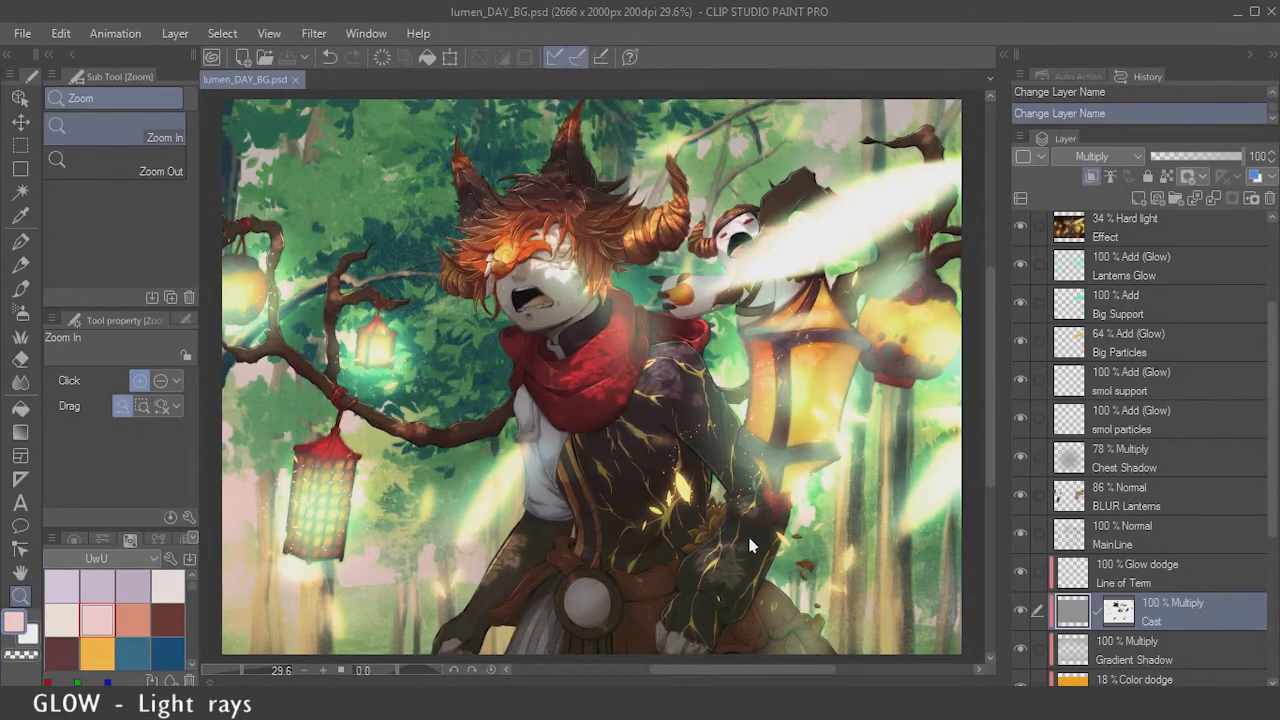
Step: Add a raster layer above the Line of Term layer with the Glow dodge blending mode
key("m")
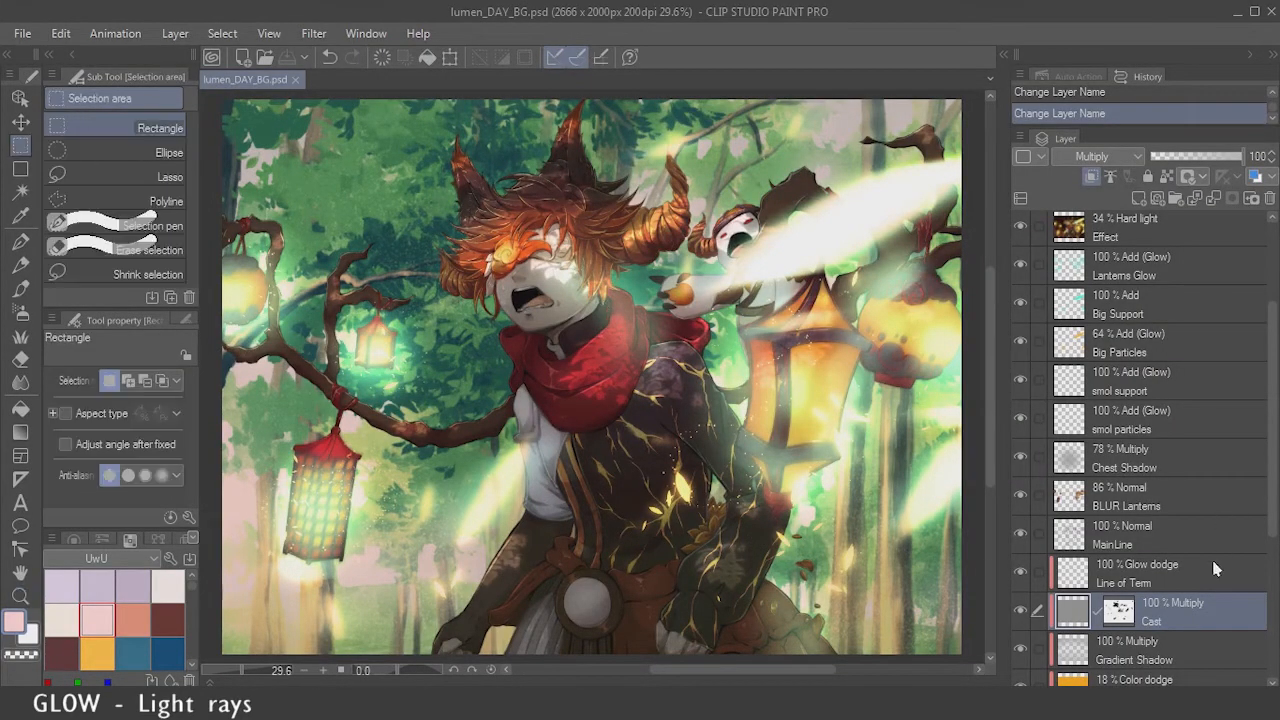
left_click(1215, 568)
key("k")
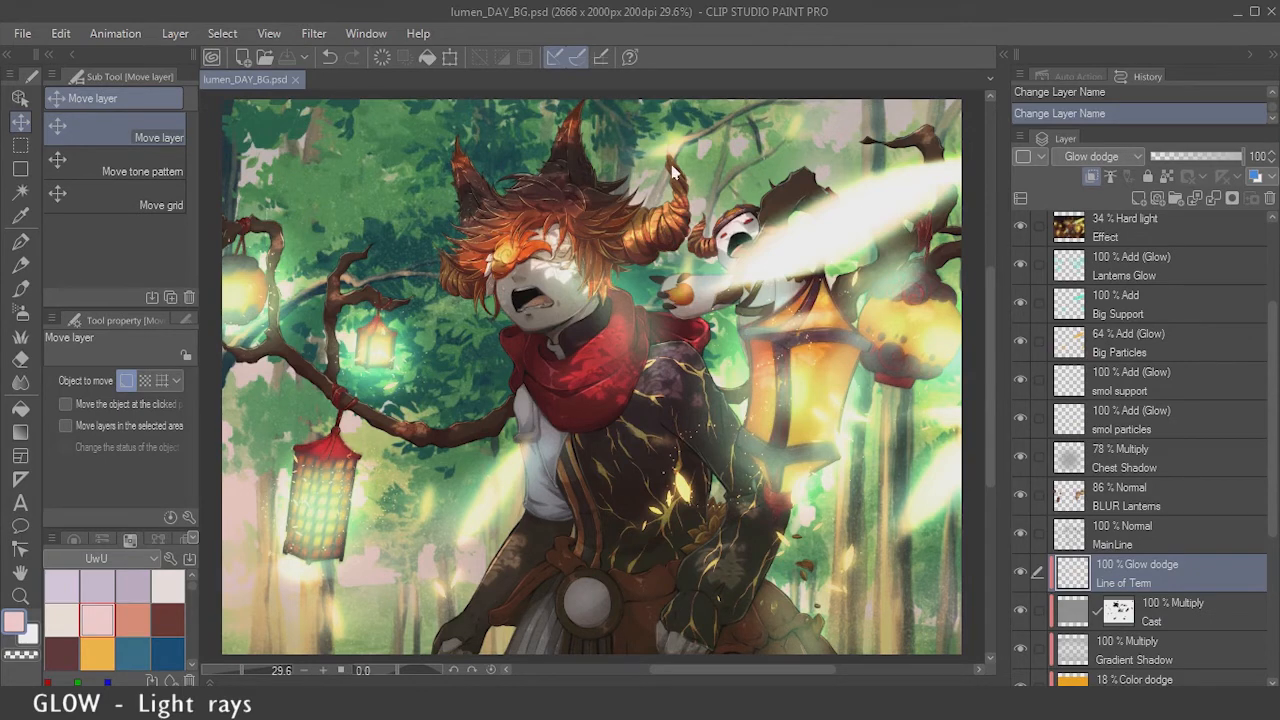
key("ctrl+shift+n")
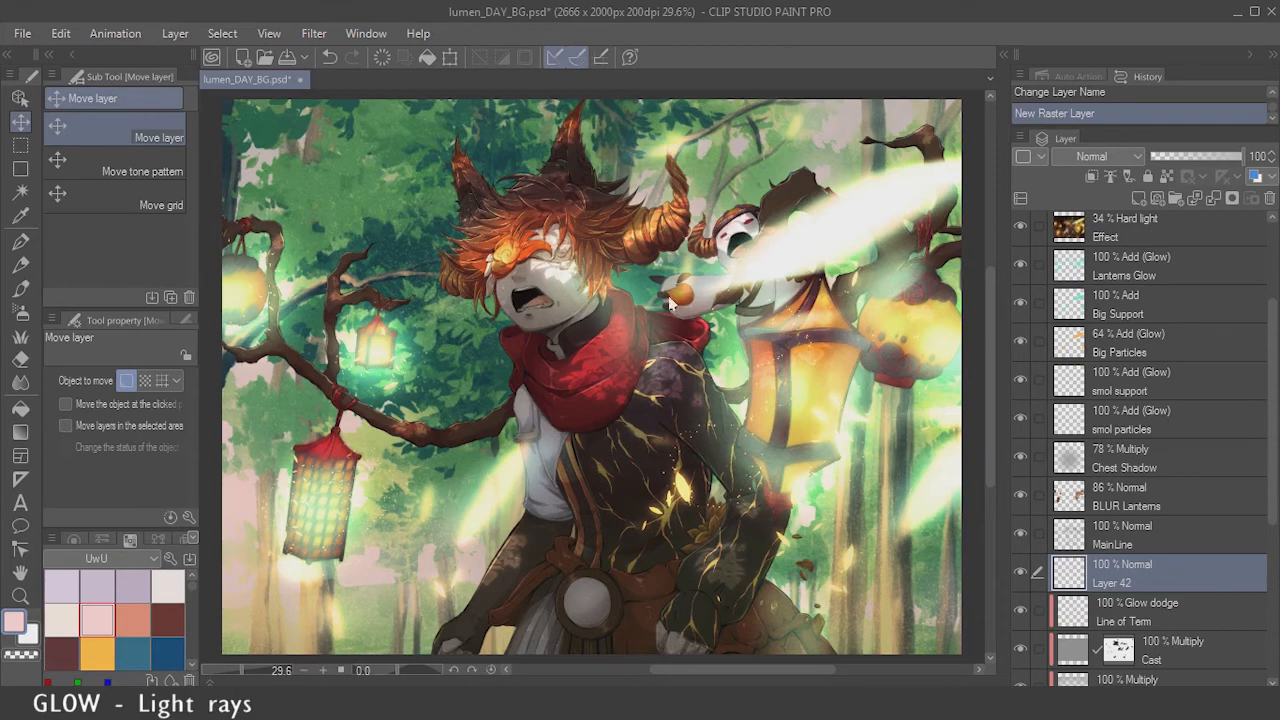
left_click(1080, 157)
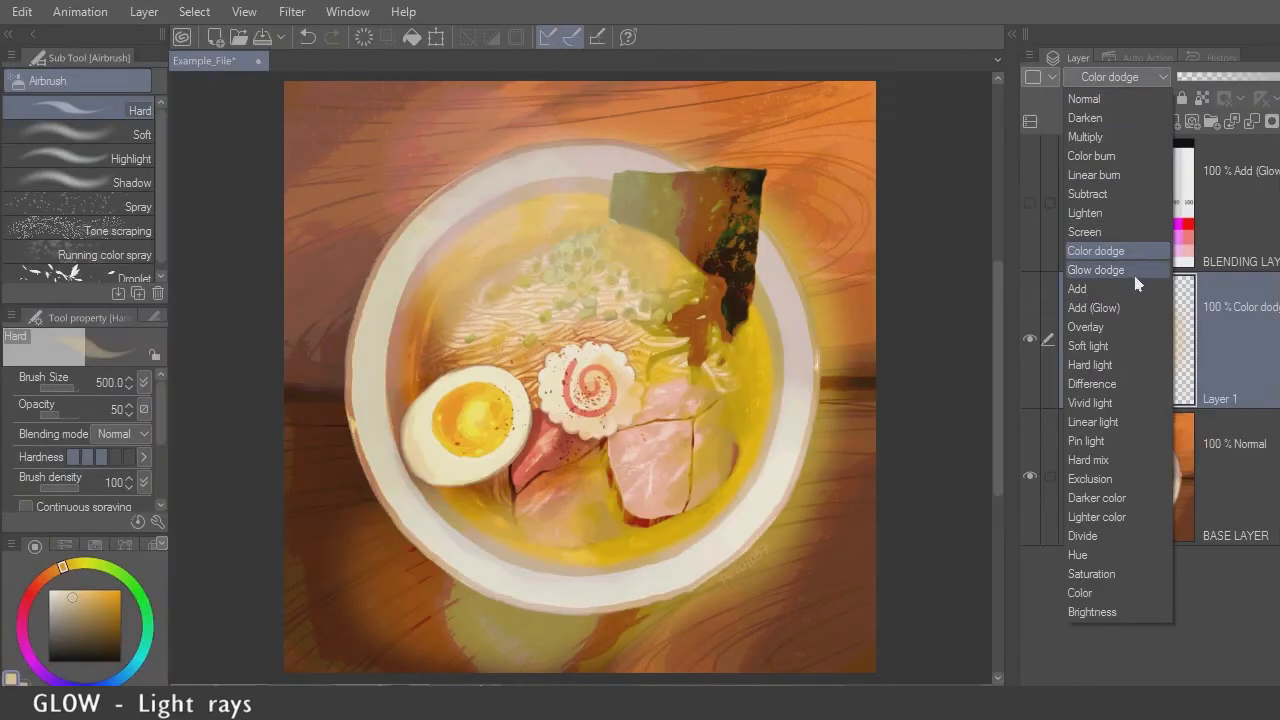
Step: In Example_File, compare the Glow dodge, Add and Add (Glow) blending modes on Layer 1
left_click(1134, 275)
left_click(1106, 80)
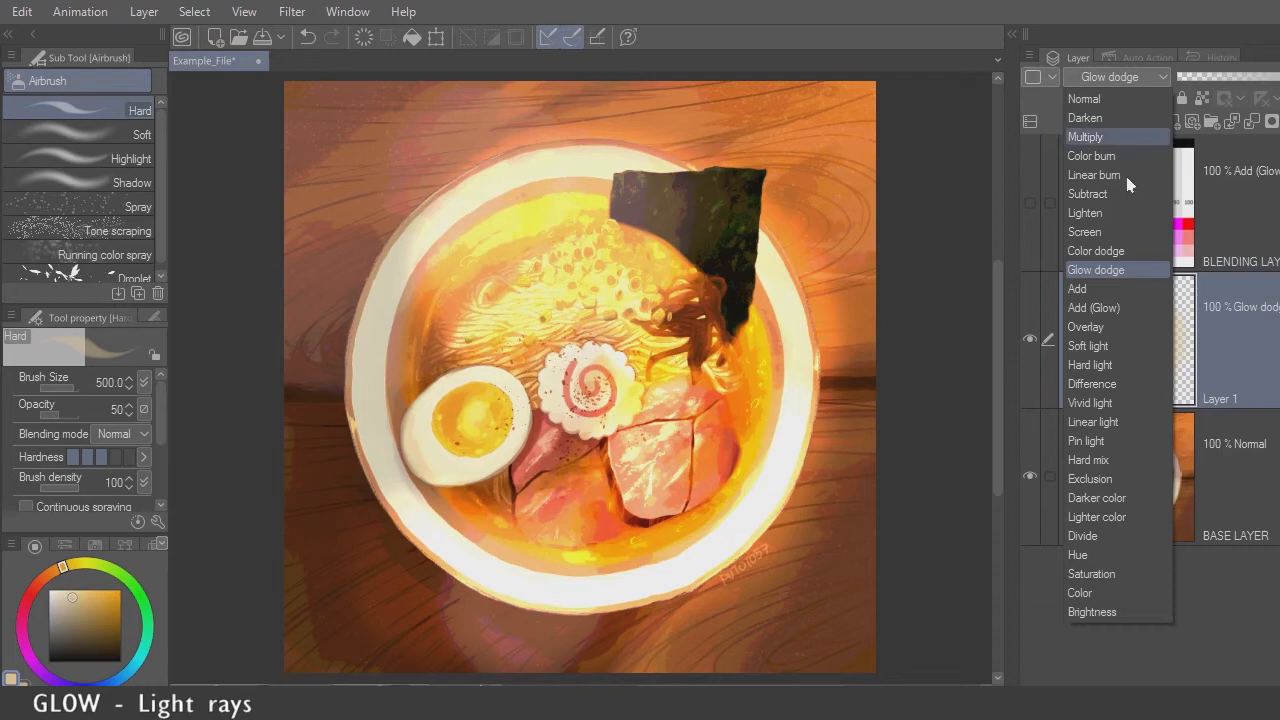
left_click(1119, 291)
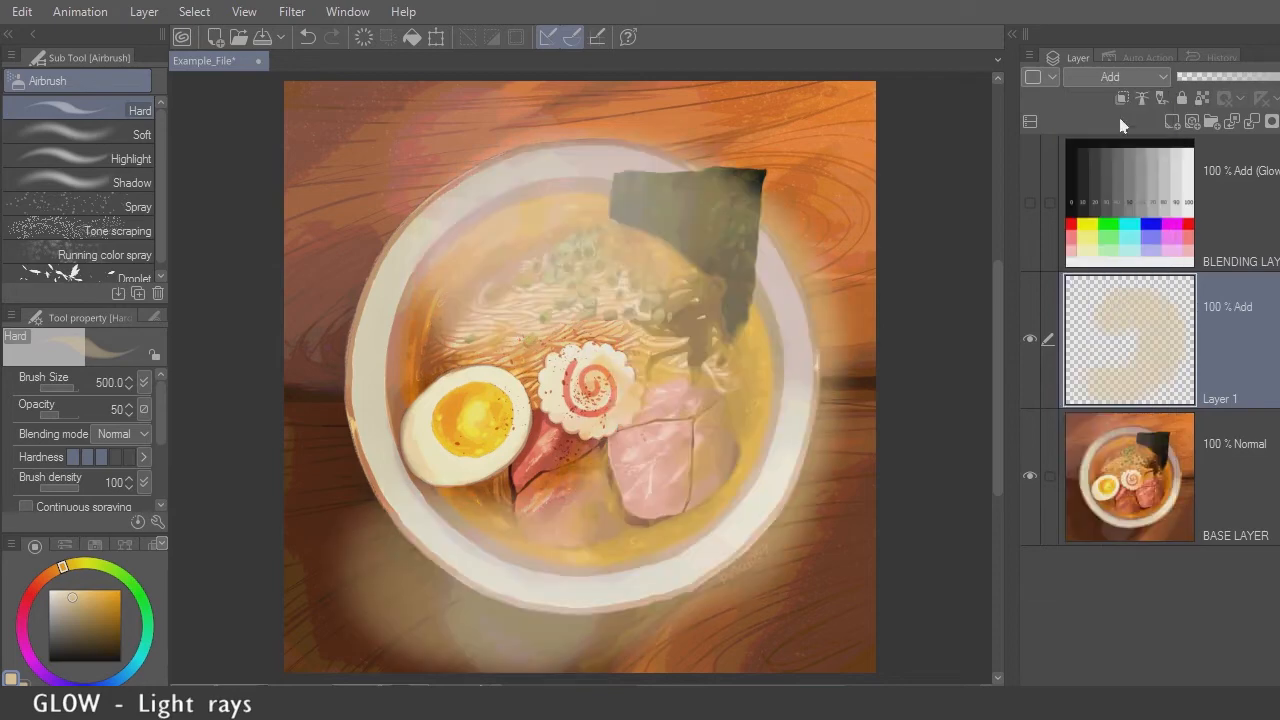
left_click(1116, 80)
left_click(1122, 314)
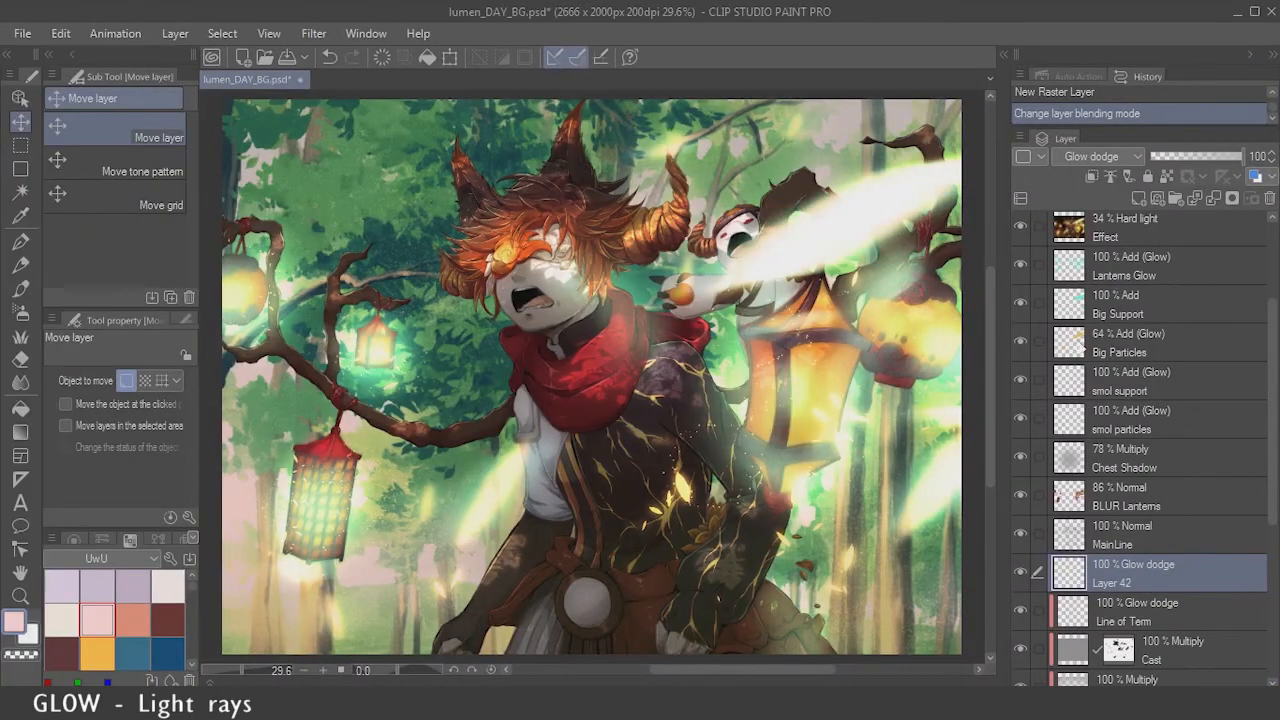
Step: On Layer 42 in lumen_DAY_BG.psd, paint narrow light pink rays slanting down from the canvas's upper edge with the Hard airbrush at 70% opacity
key("b")
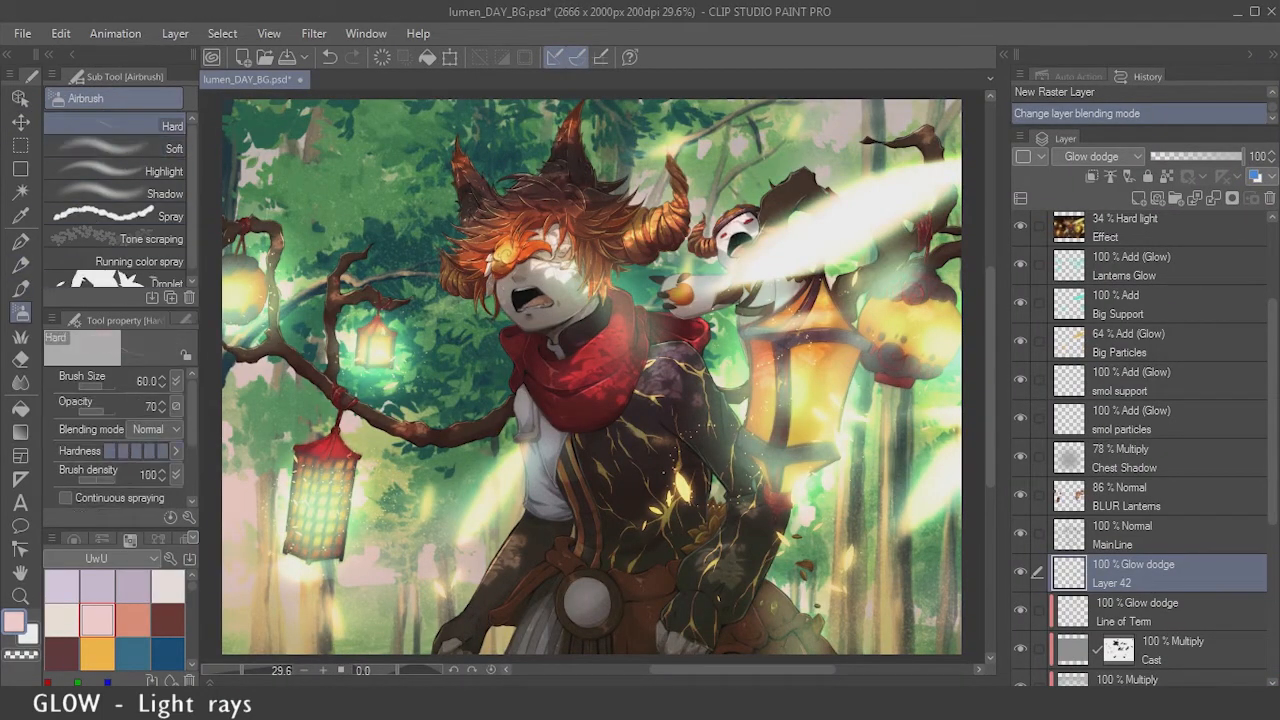
left_click(60, 622)
key("bracketright")
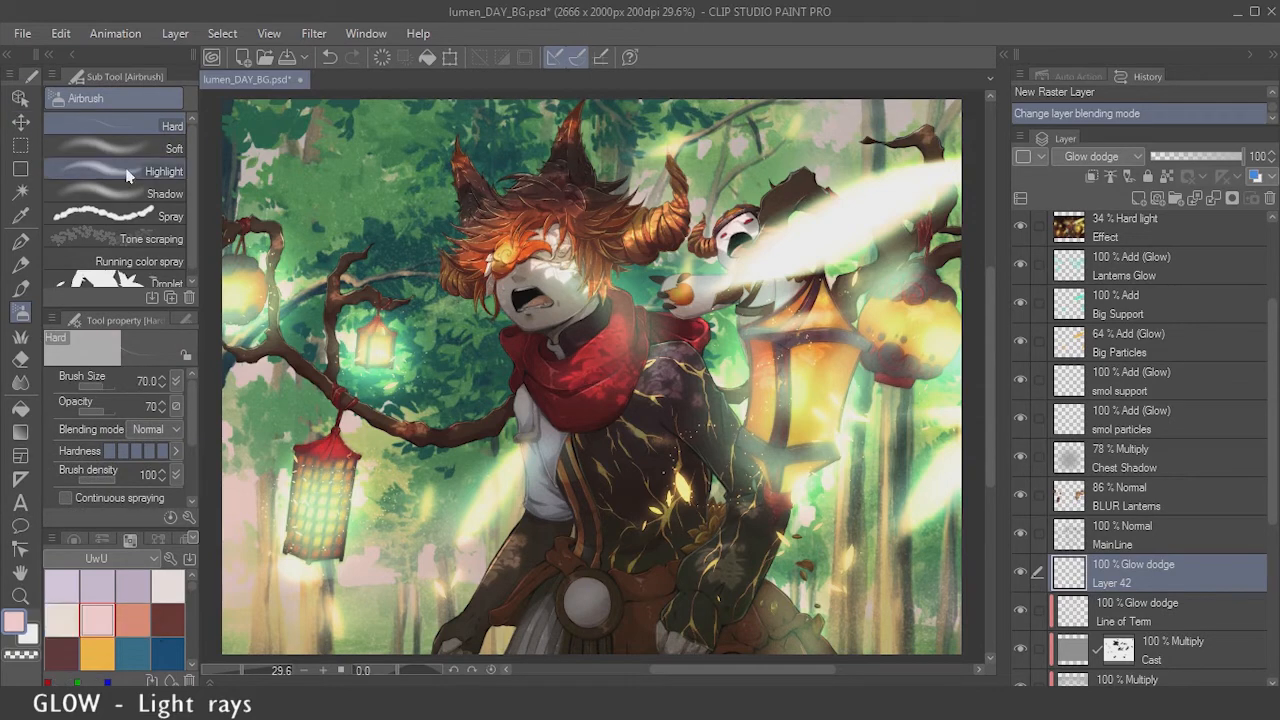
key("ctrl+minus")
key("space")
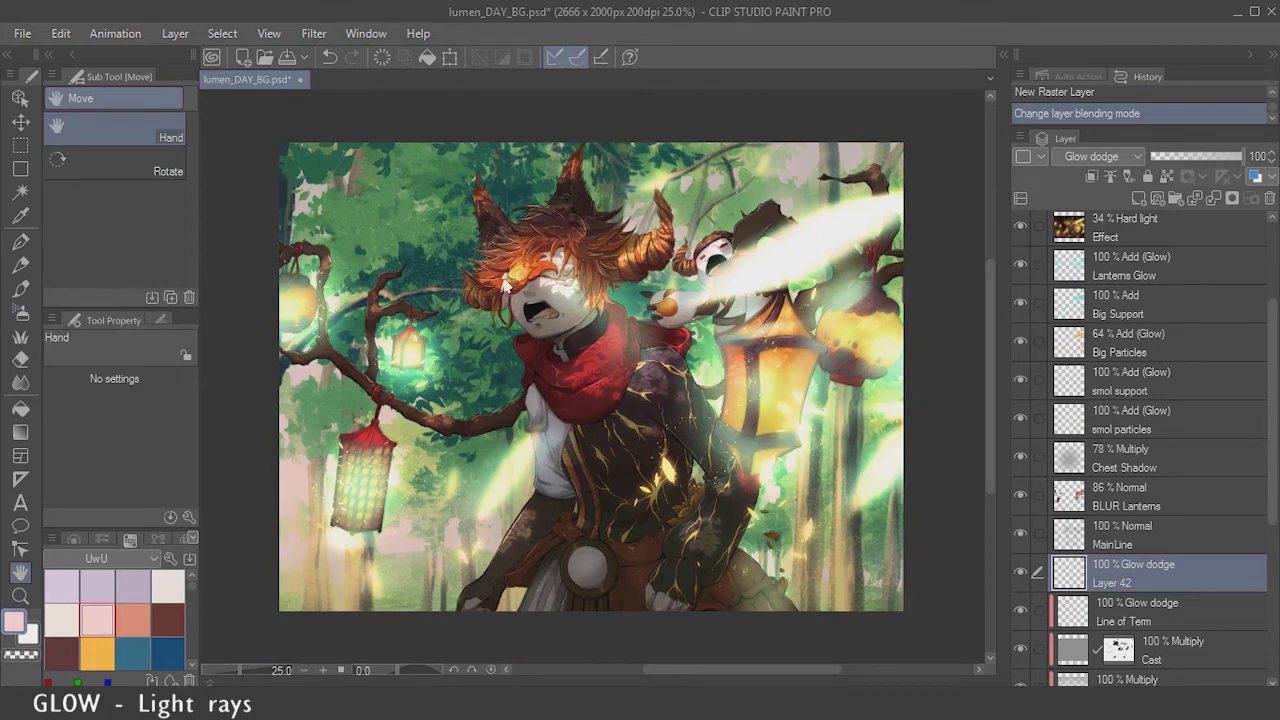
key("ctrl+z")
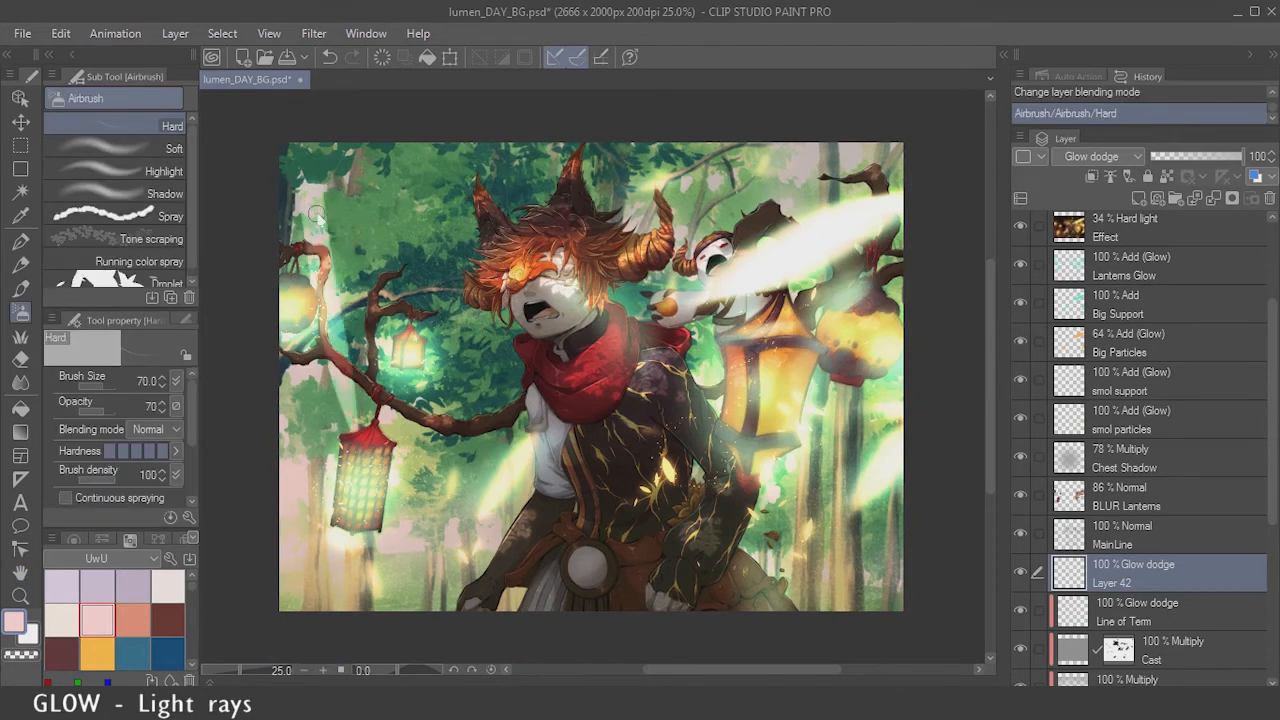
key("bracketleft")
key("bracketleft")
left_click_drag(310, 160, 358, 430)
left_click_drag(420, 143, 500, 474)
left_click_drag(562, 143, 660, 542)
left_click_drag(664, 143, 690, 240)
left_click_drag(705, 146, 735, 230)
left_click_drag(792, 141, 820, 211)
left_click_drag(345, 143, 368, 206)
left_click_drag(411, 143, 440, 260)
Step: Undo the last strokes and paint a wider ray through the foliage beside the character's face with brush size 100
key("ctrl+z")
key("bracketright")
key("bracketright")
key("bracketright")
key("bracketright")
key("ctrl+z")
mouse_move(402, 130)
left_mouse_down()
mouse_move(516, 517)
mouse_move(409, 120)
mouse_move(506, 492)
left_mouse_up()
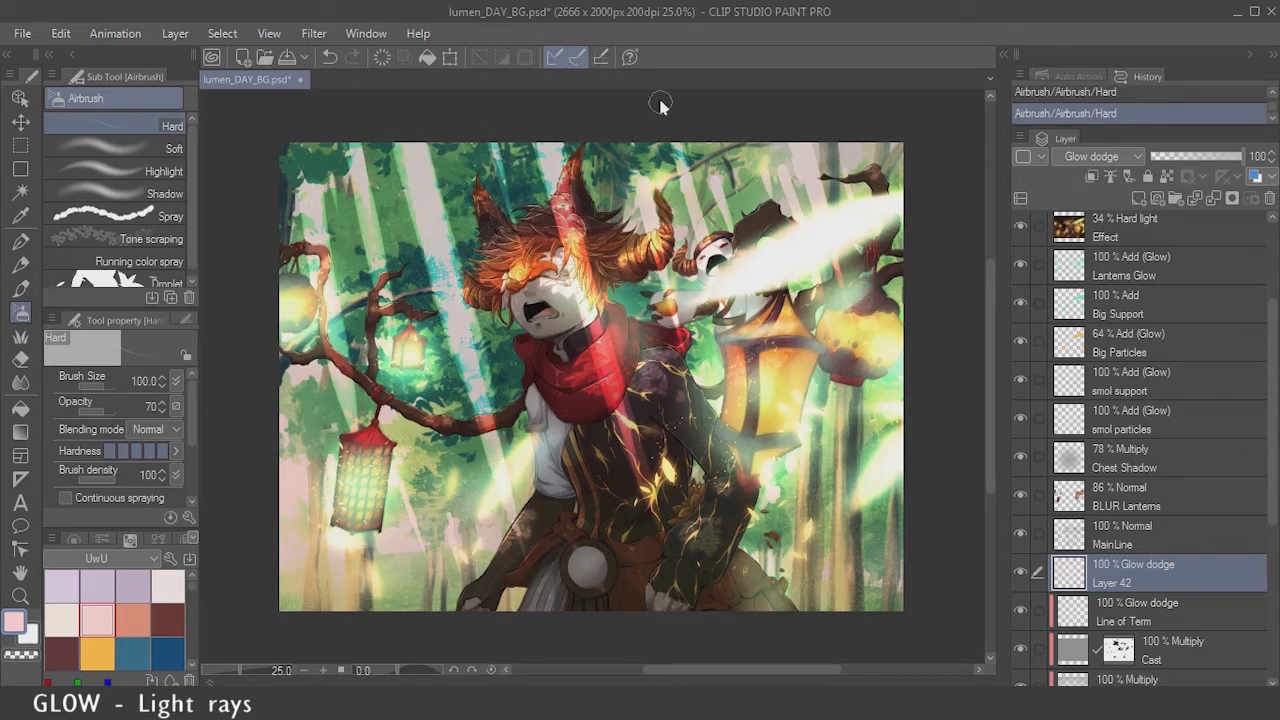
Step: Apply a both-directions, Smooth Motion blur with strength 40.56 and angle -72 to the rays, and lower Layer 42's opacity to 83%
left_click(318, 36)
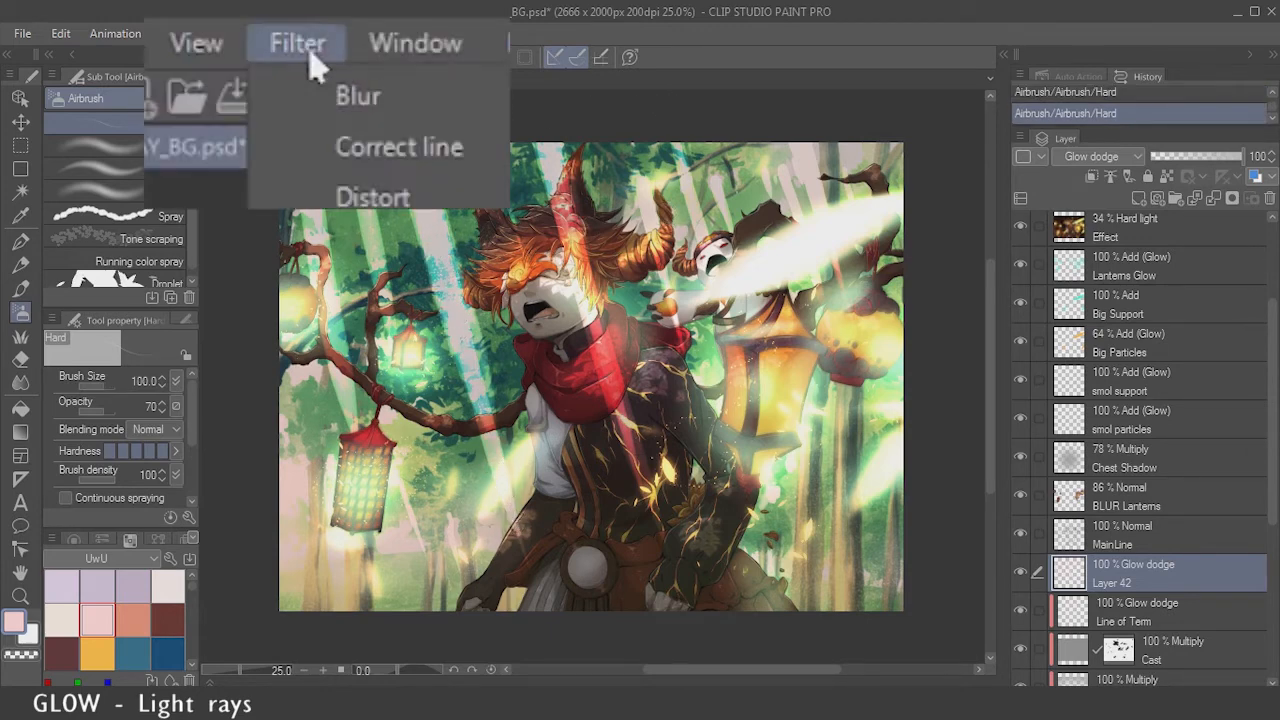
mouse_move(357, 95)
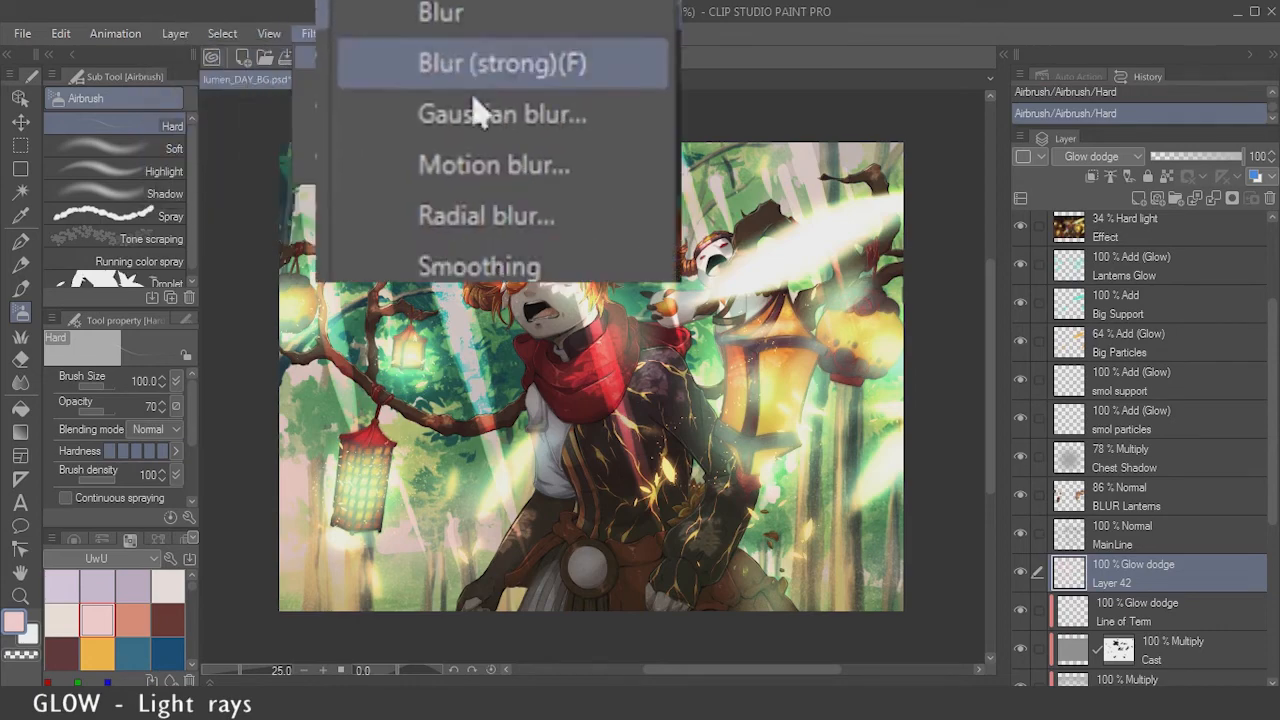
left_click(478, 168)
left_click_drag(665, 410, 906, 512)
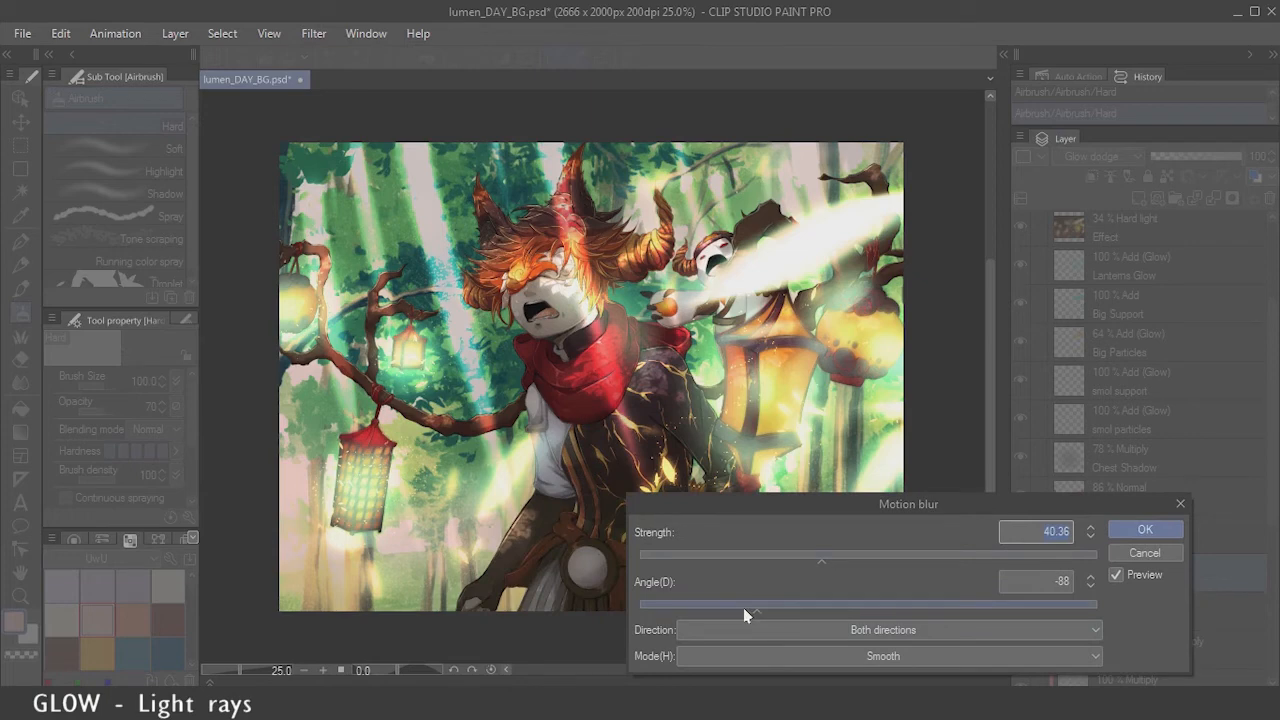
left_click_drag(739, 607, 786, 617)
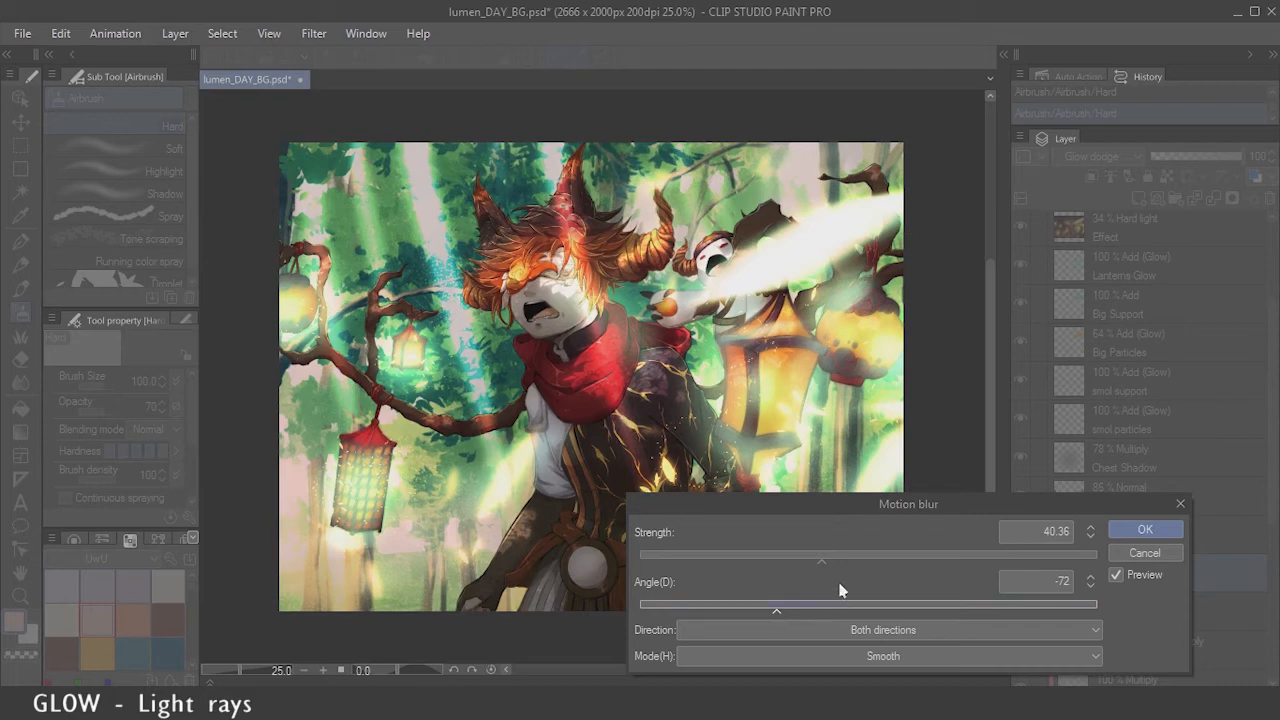
left_click(815, 558)
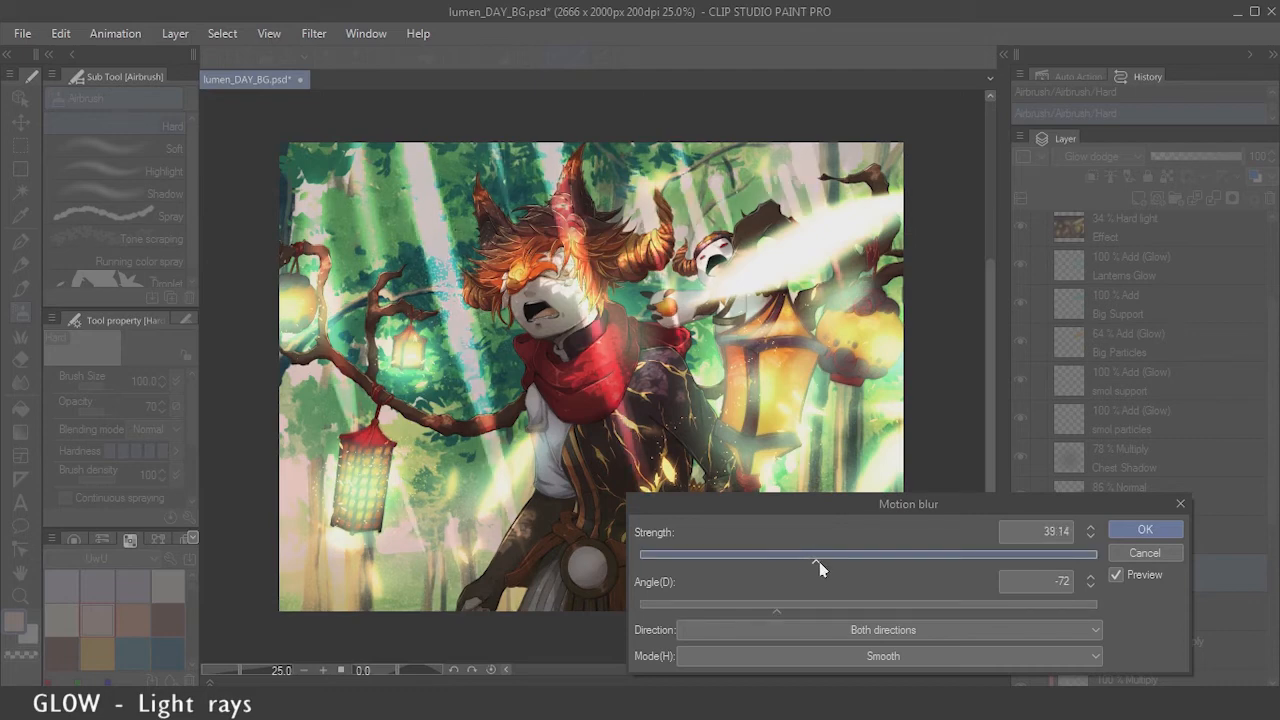
left_click_drag(822, 565, 827, 567)
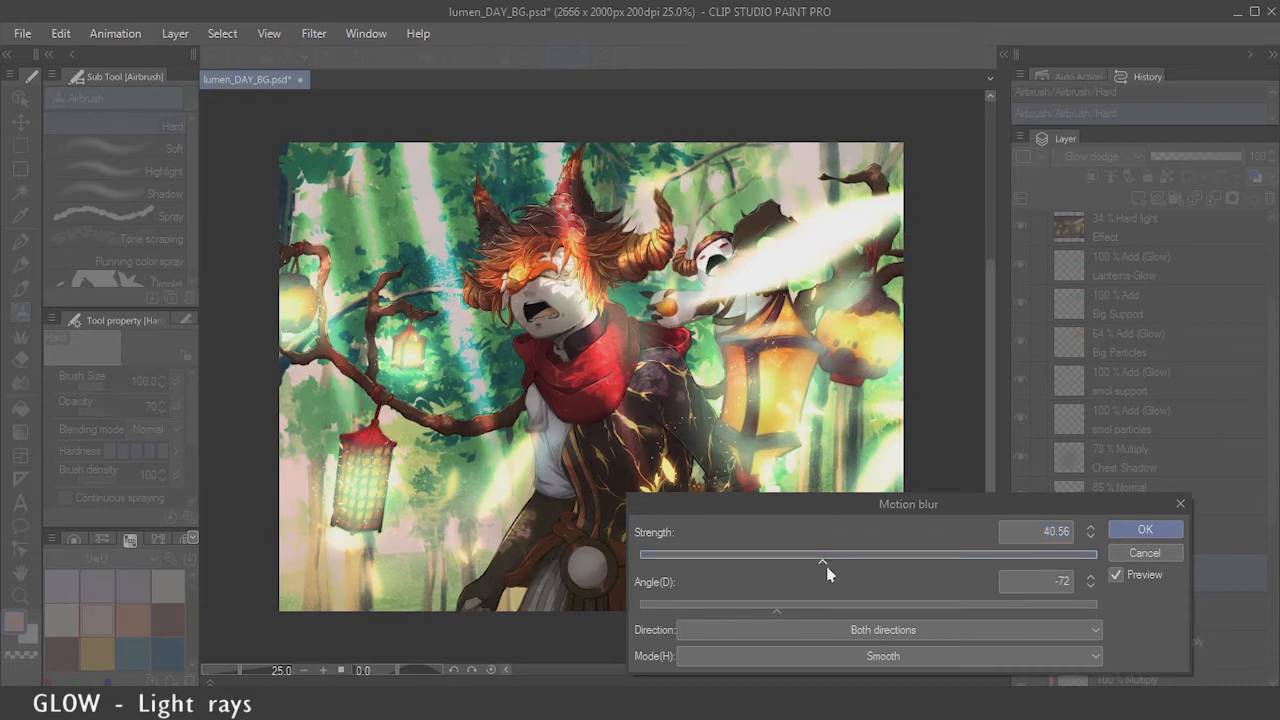
left_click(1130, 537)
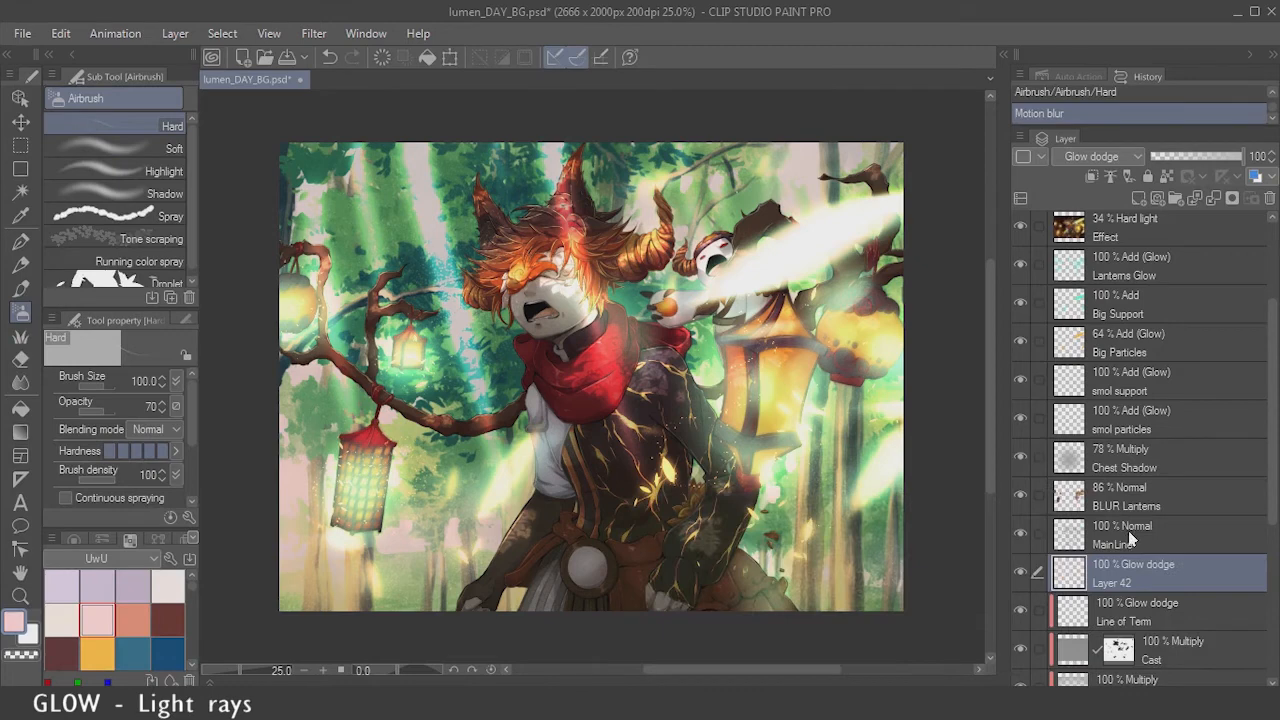
left_click(1229, 157)
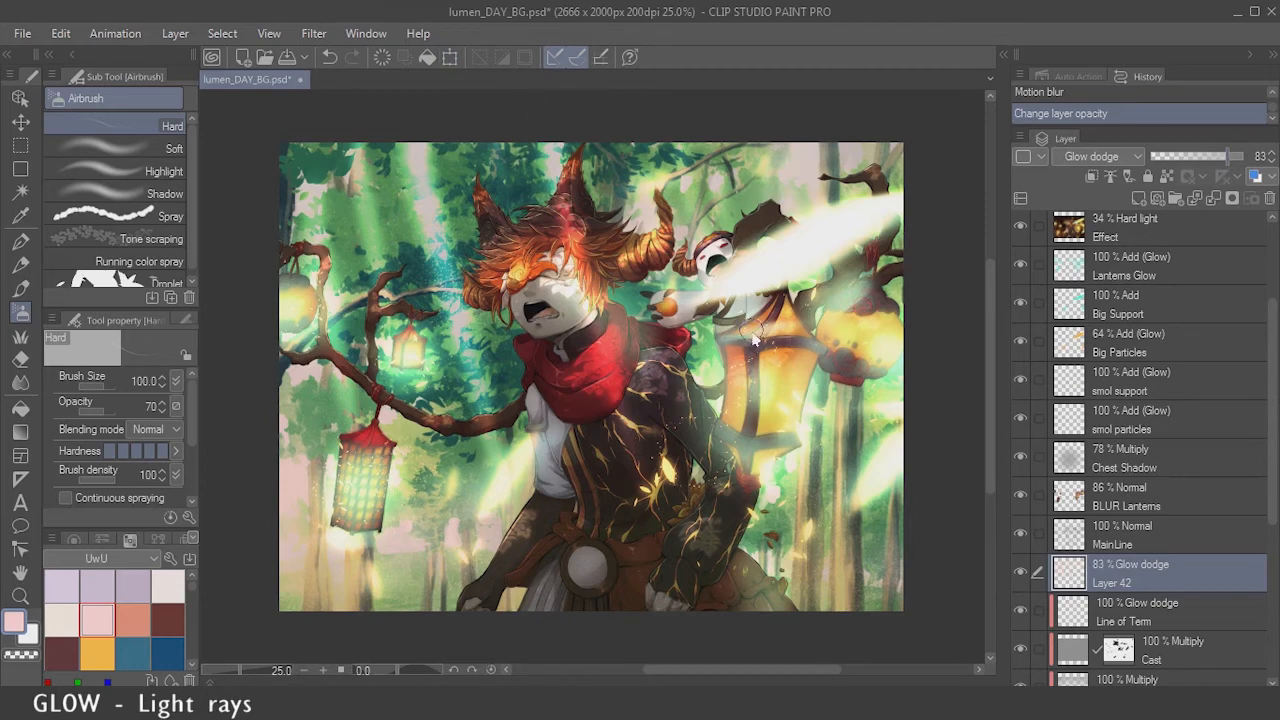
Step: Paint a faint, wide ray over the character's horn, hair and chest with the Hard airbrush at size 200 and 20% opacity
left_click(84, 410)
key("bracketright")
key("bracketright")
key("bracketright")
key("bracketright")
left_click_drag(640, 380, 652, 388)
key("ctrl+z")
left_click_drag(574, 140, 653, 386)
left_click_drag(583, 188, 590, 165)
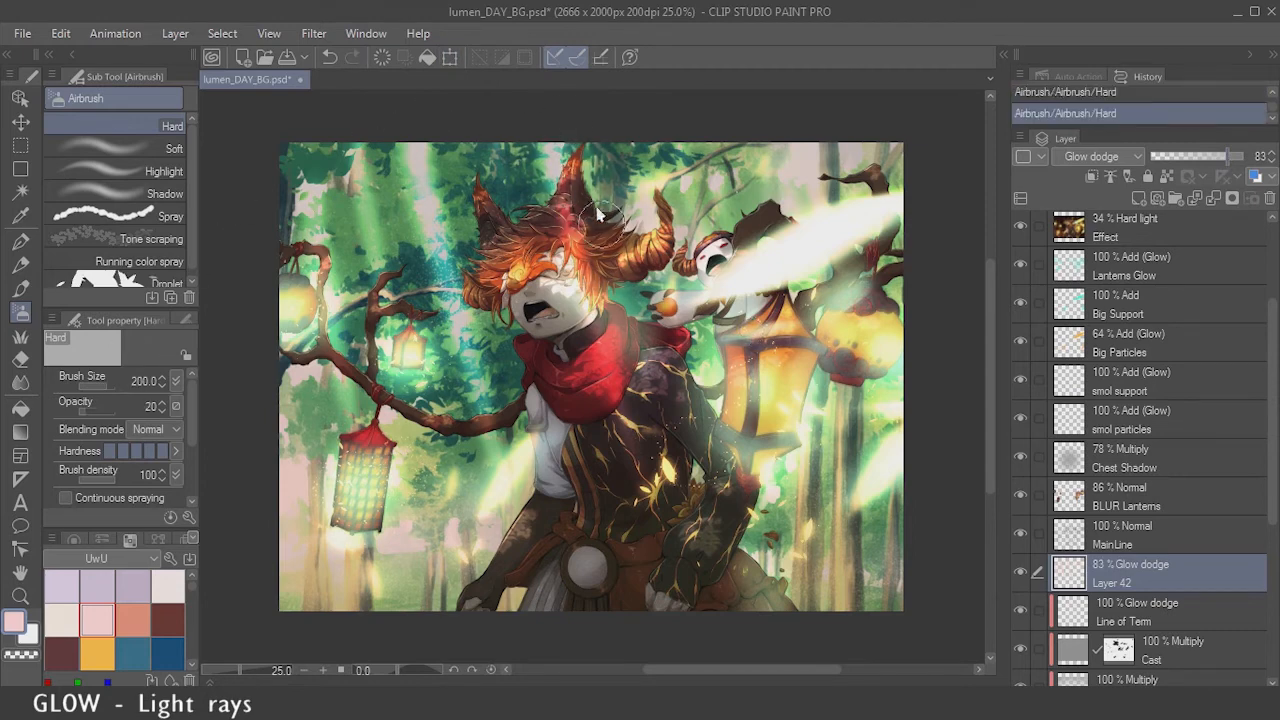
key("ctrl+z")
Step: Try a faint, wide ray over the foliage left of the character's head
left_click_drag(350, 127, 410, 271)
key("bracketleft")
key("bracketleft")
key("ctrl+z")
Step: Paint a narrower, more opaque ray over the character's lower sleeve and hip, replacing the first attempt
left_click(114, 411)
left_click_drag(718, 505, 766, 618)
key("ctrl+z")
key("bracketleft")
key("bracketleft")
key("bracketleft")
mouse_move(702, 482)
left_mouse_down()
mouse_move(744, 604)
mouse_move(716, 530)
mouse_move(763, 609)
left_mouse_up()
Step: Soften the new ray over the character's lower sleeve and hip with the Blend tool at size 100
key("j")
key("bracketright")
key("bracketright")
key("bracketright")
key("bracketright")
key("bracketright")
key("bracketright")
key("bracketright")
key("ctrl+z")
left_click(115, 130)
mouse_move(718, 498)
left_mouse_down()
mouse_move(764, 604)
mouse_move(740, 602)
left_mouse_up()
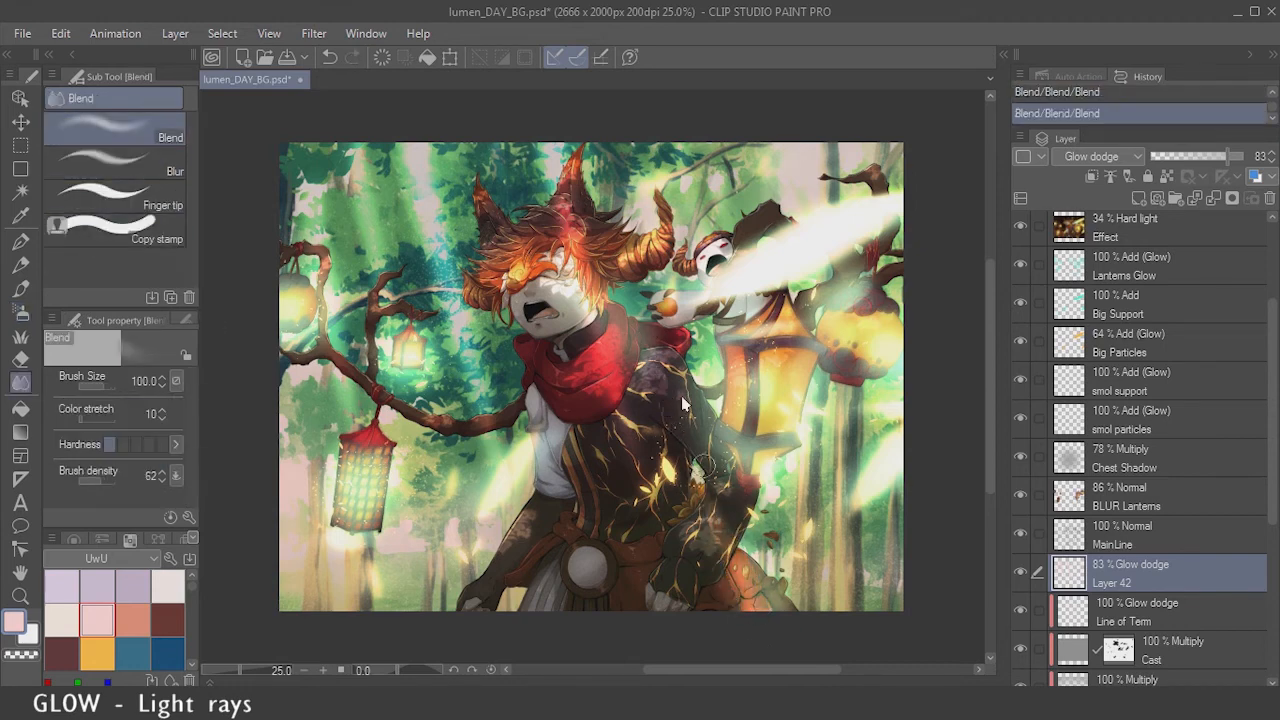
Step: Save the illustration as a PSD file, accepting the rasterization of incompatible layers
left_click(785, 455, "ctrl+alt")
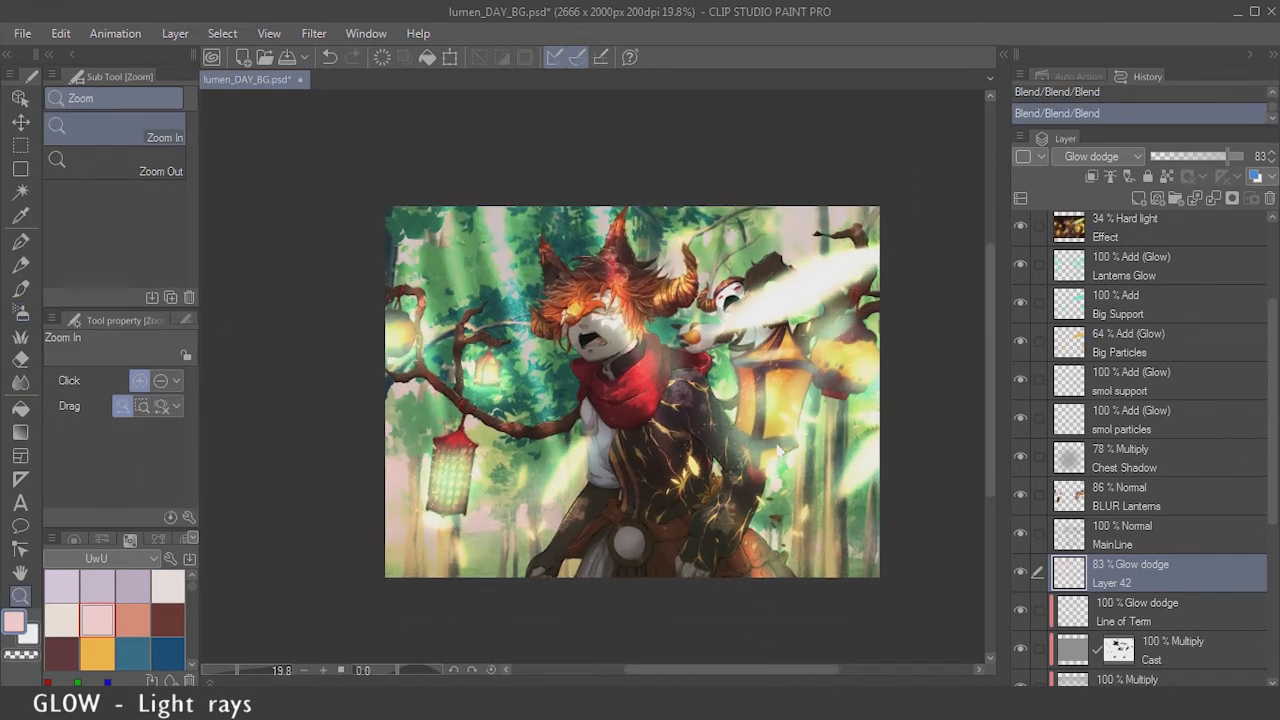
left_click_drag(779, 450, 799, 455)
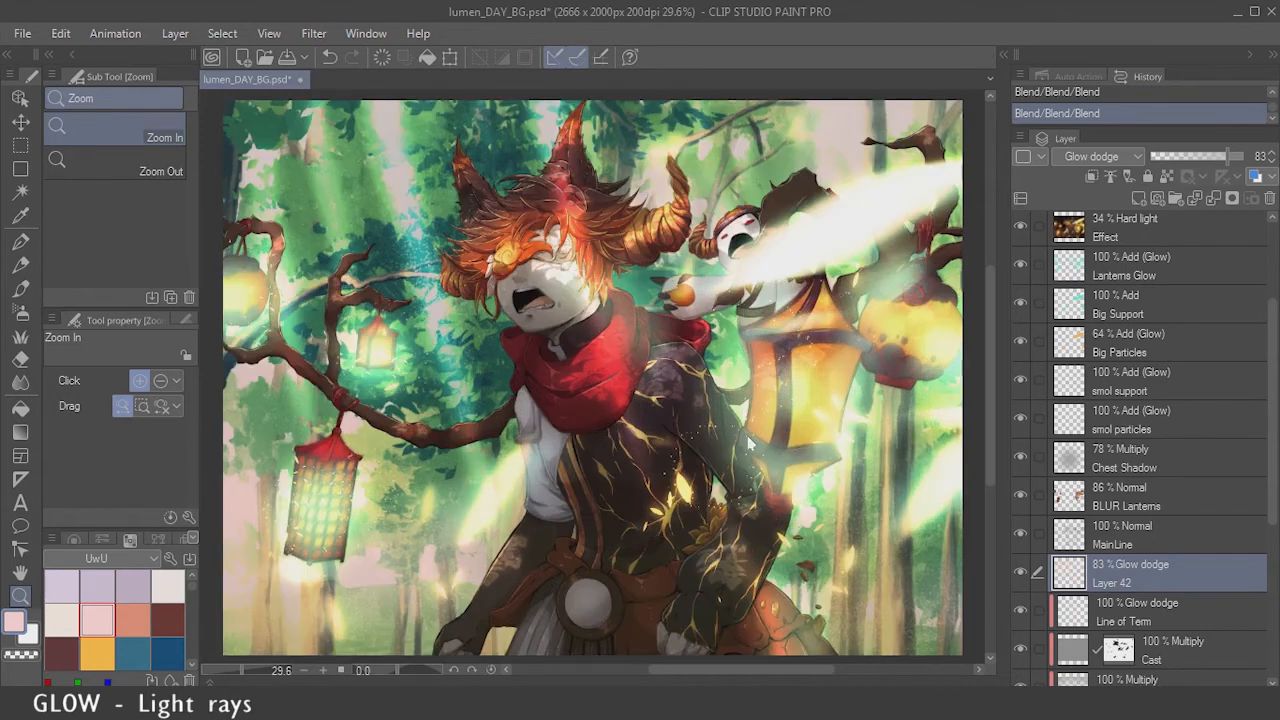
key("ctrl+s")
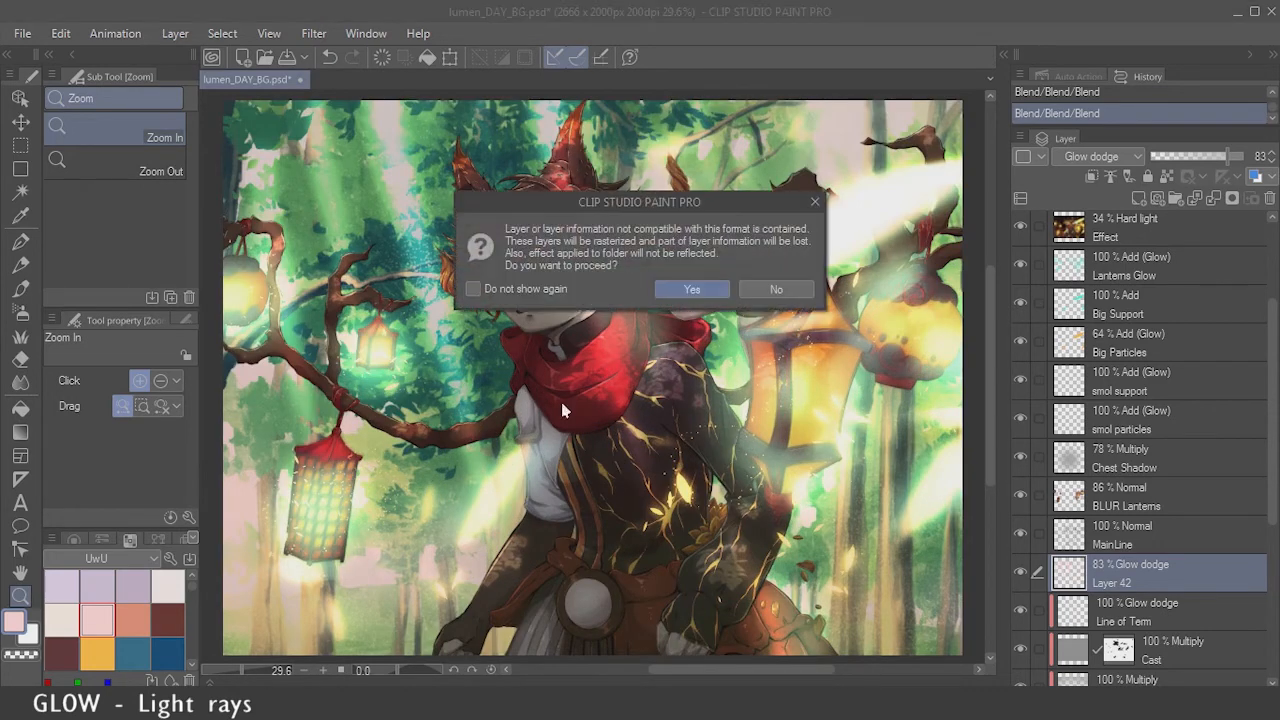
left_click(685, 292)
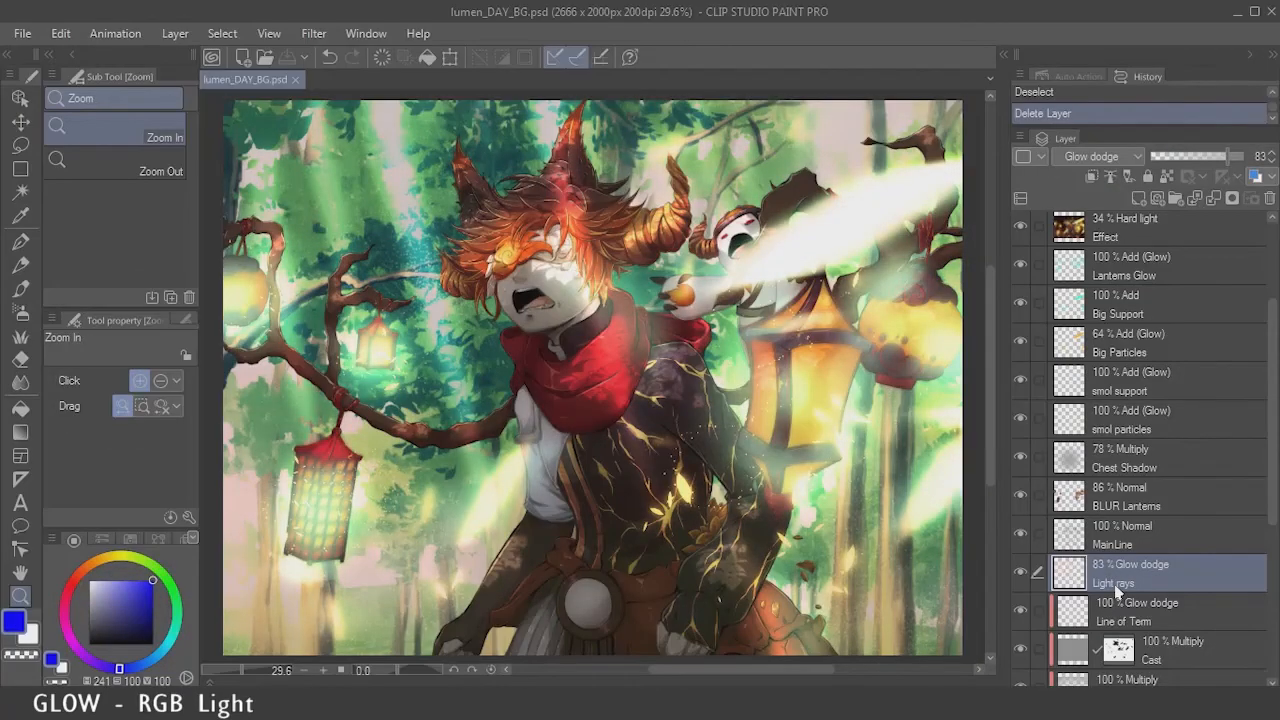
key("ctrl+shift+n")
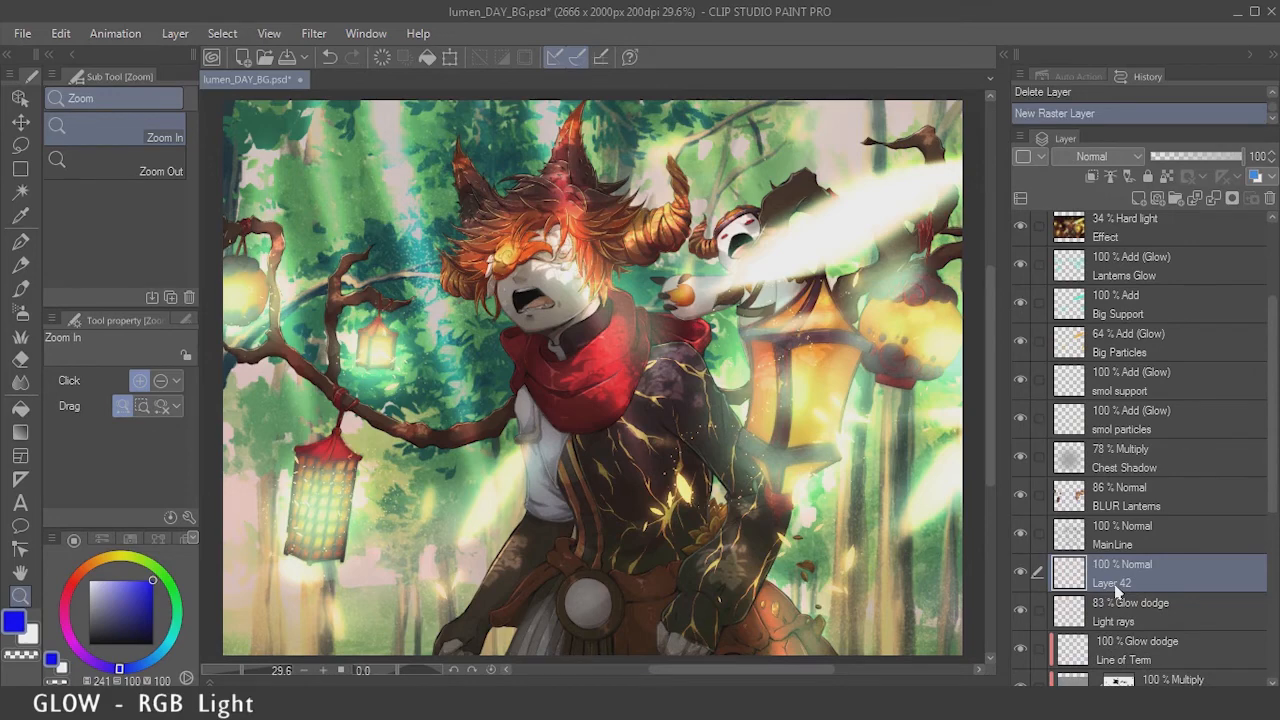
key("b")
left_click(1095, 156)
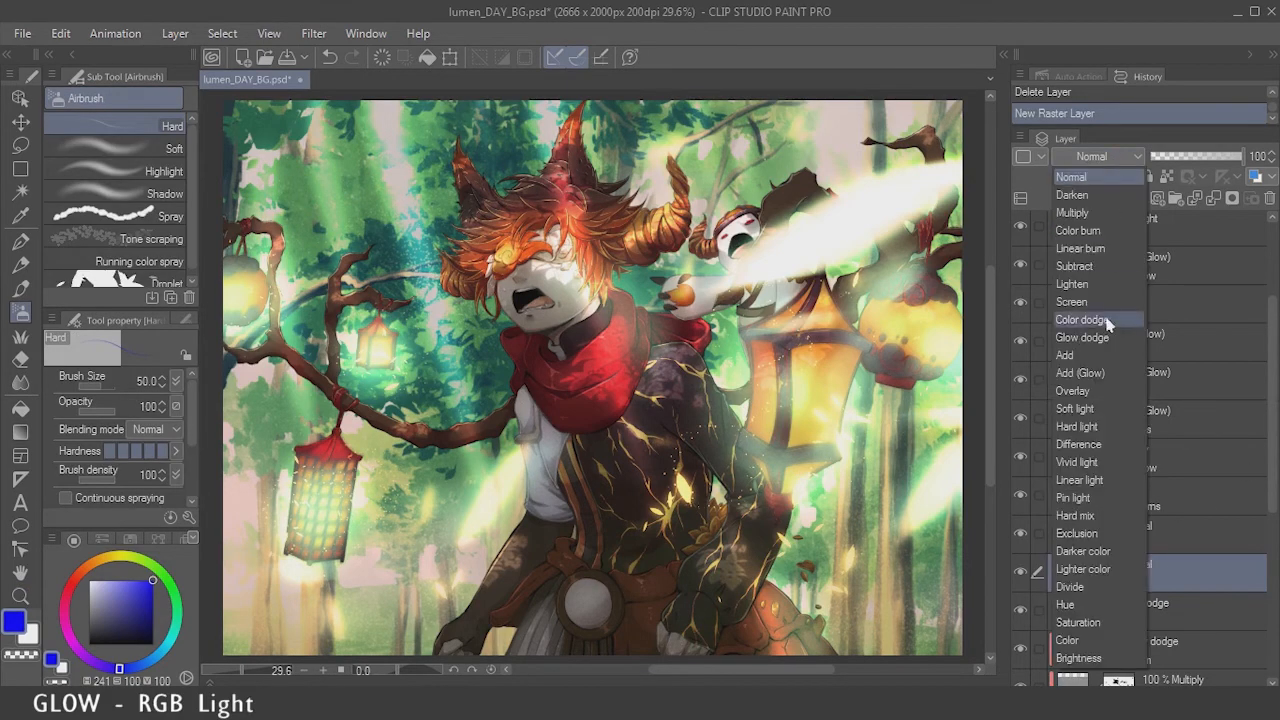
left_click(1103, 345)
left_click(1110, 160)
left_click(1075, 176)
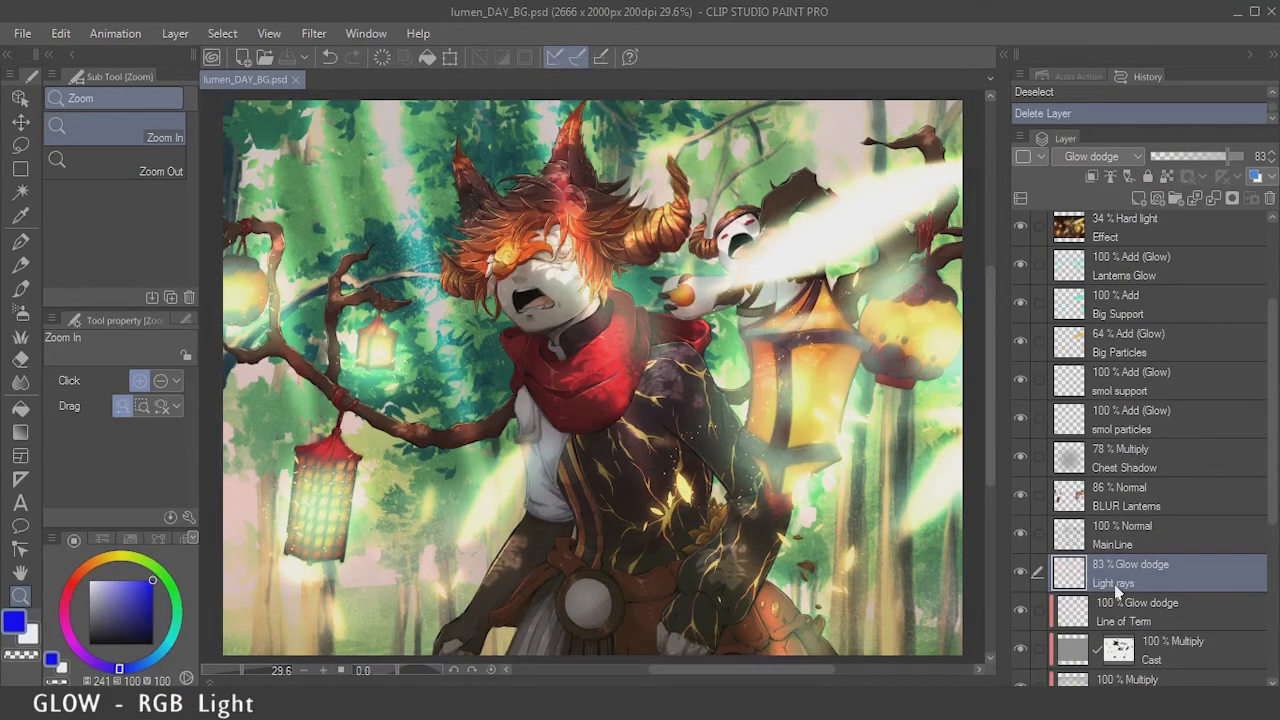
Step: Add a raster layer above the Light rays layer, try Glow dodge blending on it and return it to Normal
key("ctrl+shift+n")
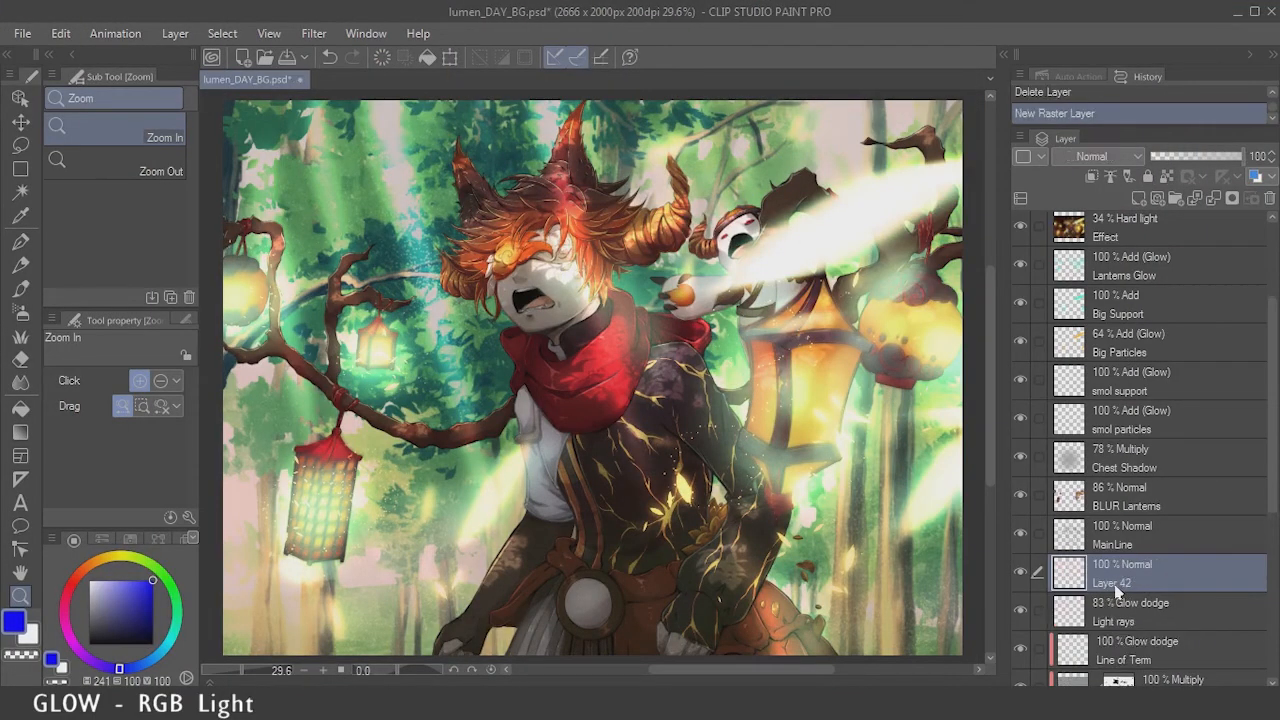
key("b")
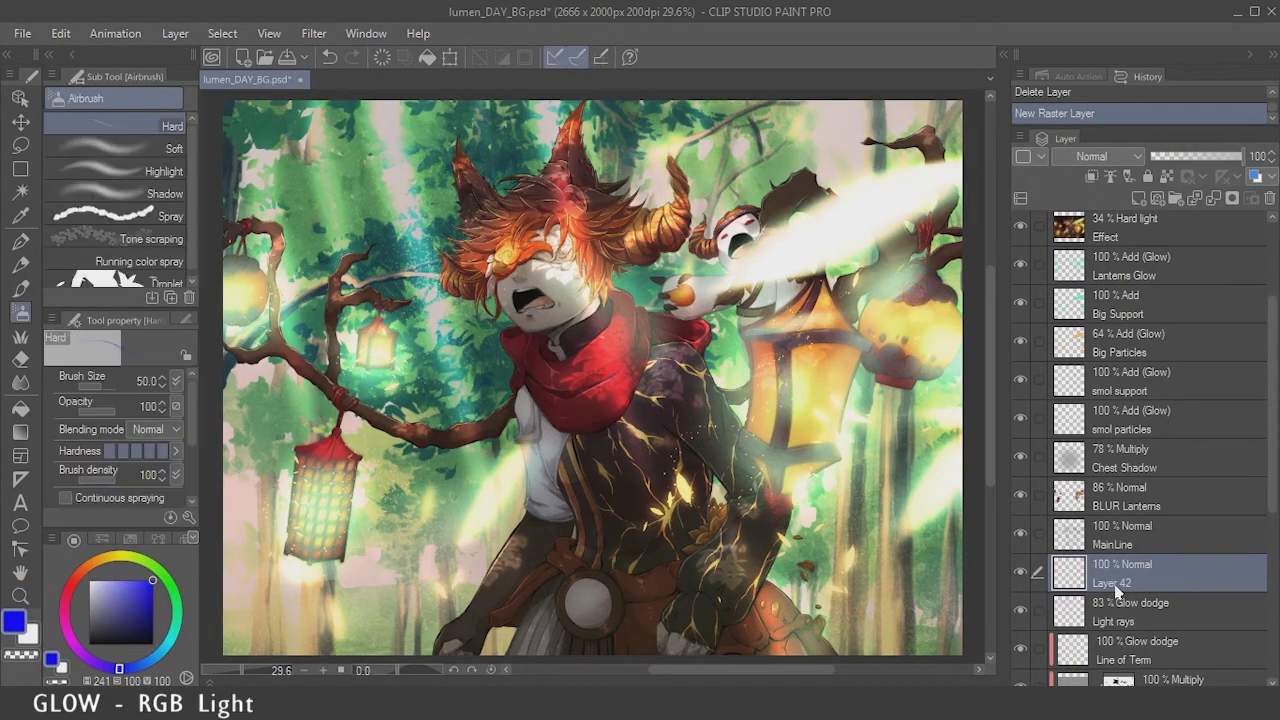
left_click(1140, 160)
left_click(1105, 340)
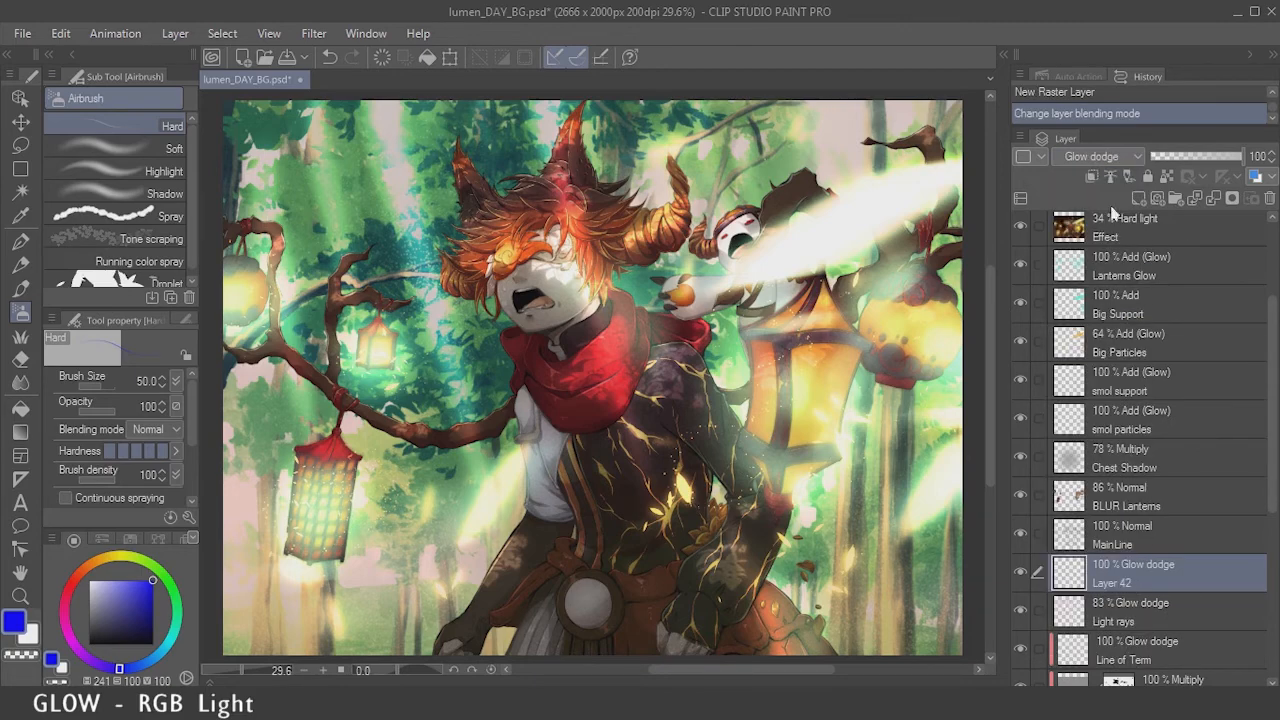
left_click(1110, 160)
left_click(1090, 174)
Step: Paint three tapered red strokes over the branches left of the character's head with the Hard airbrush at size 80
left_click(70, 594)
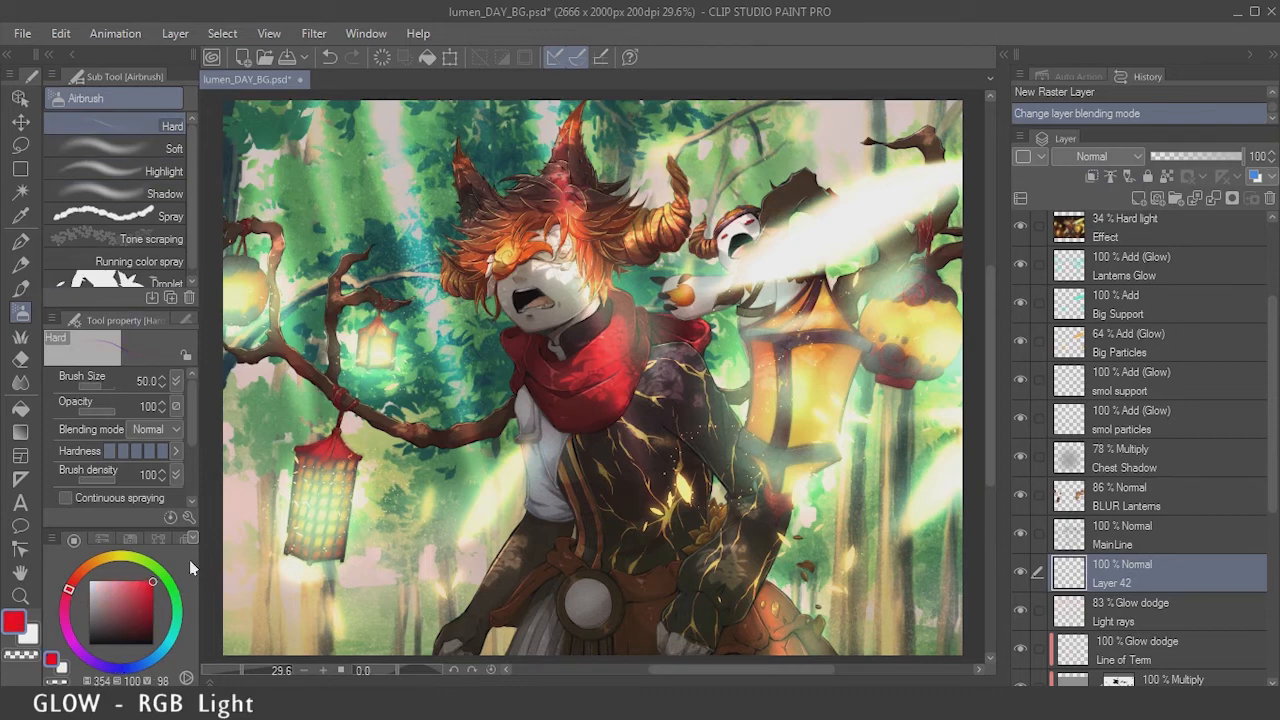
key("bracketright")
key("bracketright")
key("bracketright")
key("bracketright")
left_click_drag(303, 260, 314, 116)
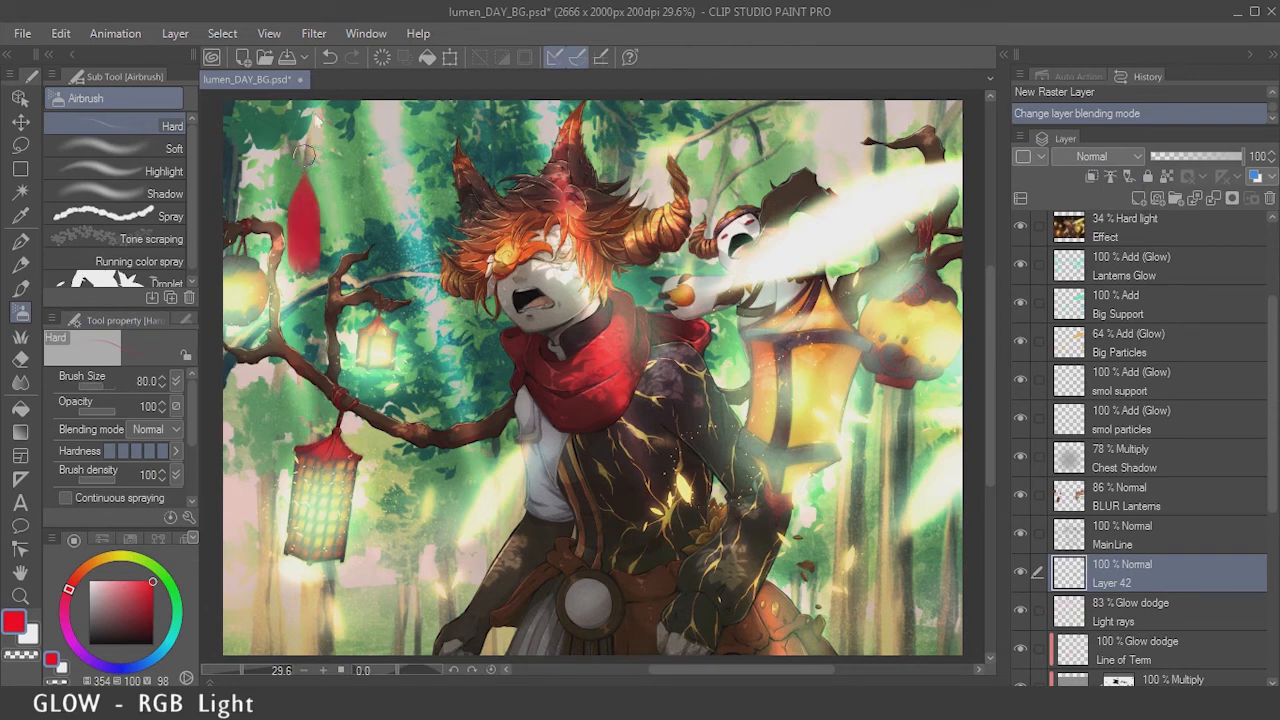
key("ctrl+z")
mouse_move(295, 250)
left_mouse_down()
mouse_move(312, 116)
mouse_move(301, 197)
left_mouse_up()
key("ctrl+z")
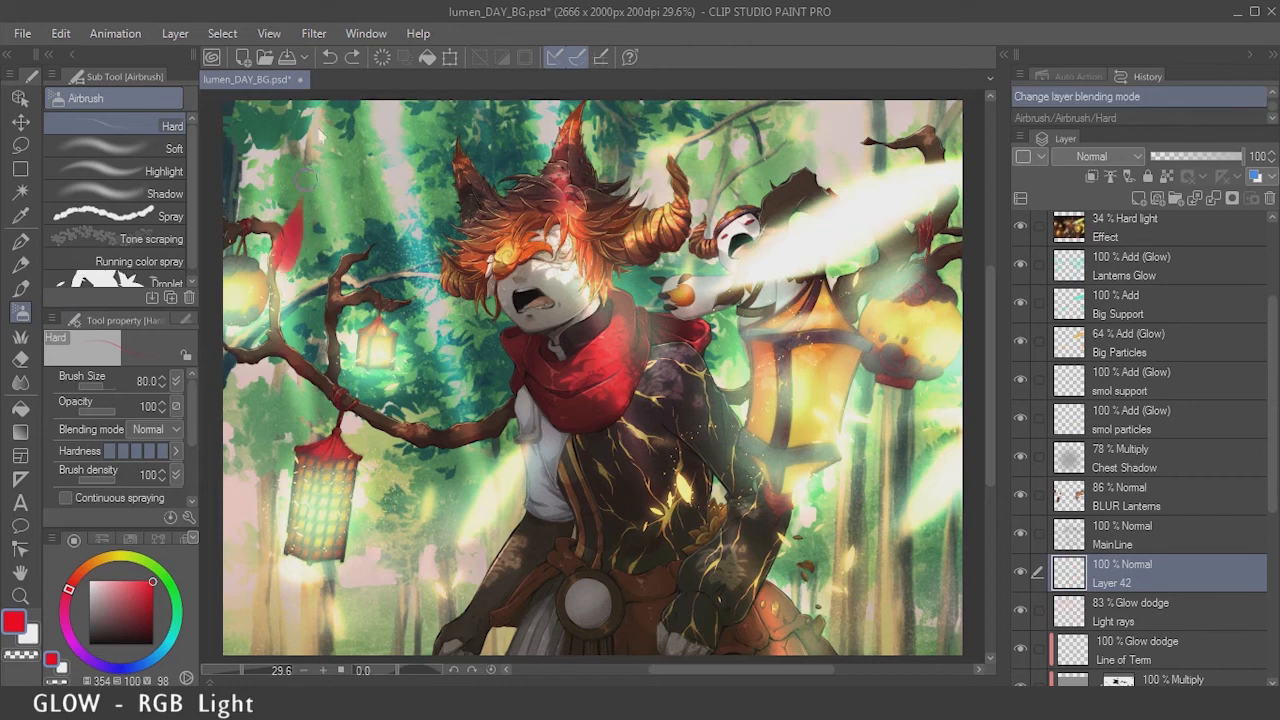
left_click_drag(326, 356, 331, 184)
key("ctrl+z")
left_click_drag(338, 332, 335, 208)
mouse_move(392, 280)
left_mouse_down()
mouse_move(364, 163)
mouse_move(370, 218)
left_mouse_up()
key("ctrl+z")
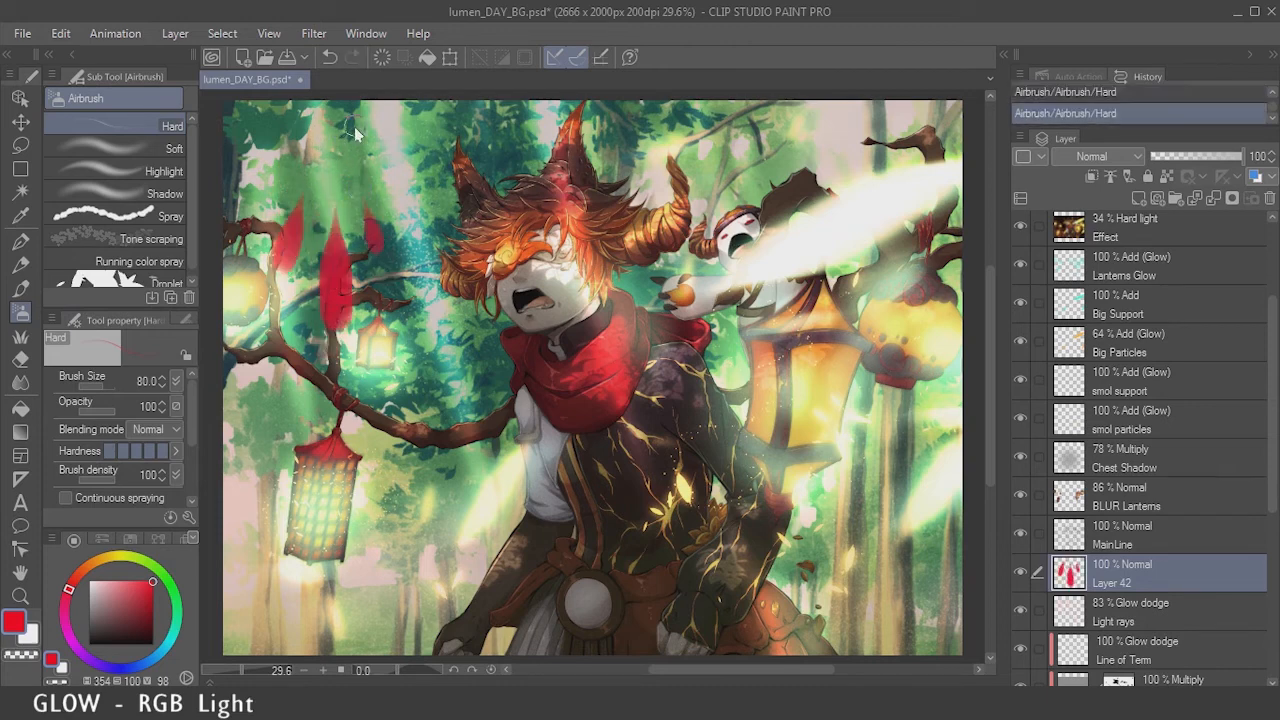
Step: Paint three tapered red strokes around the base of the red hanging lantern with the Hard airbrush at size 60
left_click_drag(294, 632, 295, 590)
key("ctrl+z")
key("bracketleft")
key("bracketleft")
left_click_drag(332, 632, 332, 576)
key("ctrl+z")
mouse_move(371, 641)
left_mouse_down()
mouse_move(512, 577)
mouse_move(457, 329)
mouse_move(501, 342)
mouse_move(387, 482)
left_mouse_up()
key("ctrl+z")
scroll(367, 630, "down", 2)
scroll(345, 635, "up", 1)
key("ctrl+z")
mouse_move(385, 556)
left_mouse_down()
mouse_move(375, 484)
mouse_move(404, 504)
left_mouse_up()
Step: Paint red strokes below the large orange lantern and two more across the character's shoulder
left_click_drag(772, 456, 800, 552)
mouse_move(727, 484)
left_mouse_down()
mouse_move(716, 530)
mouse_move(736, 479)
left_mouse_up()
key("ctrl+z")
left_click_drag(673, 420, 641, 347)
left_click_drag(624, 401, 621, 361)
Step: Paint red strokes on the foliage beside the character's curled horn and under the round yellow lantern
left_click_drag(607, 225, 601, 215)
key("ctrl+z")
key("ctrl+z")
left_click_drag(690, 180, 673, 136)
left_click_drag(664, 184, 660, 157)
left_click_drag(843, 390, 832, 362)
key("ctrl+z")
left_click_drag(840, 385, 832, 364)
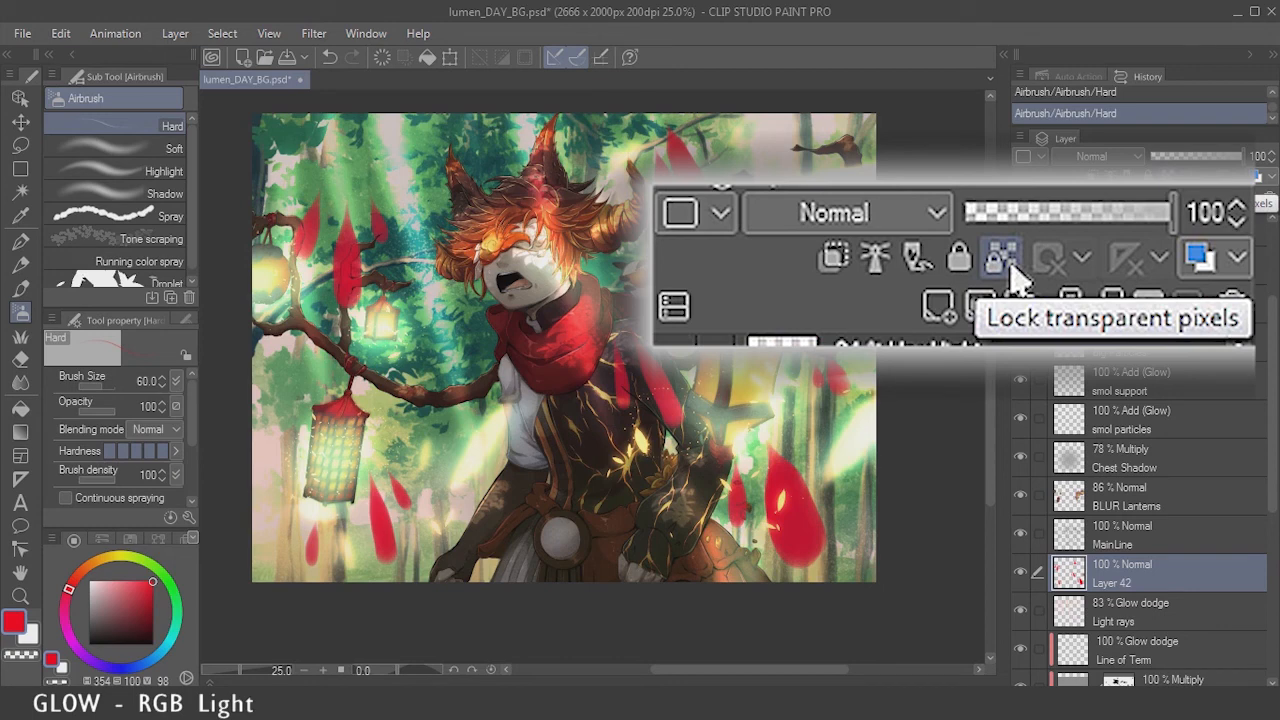
Step: Lock the layer's transparent pixels and paint bright green bands across the three red strokes left of the head
left_click(1011, 268)
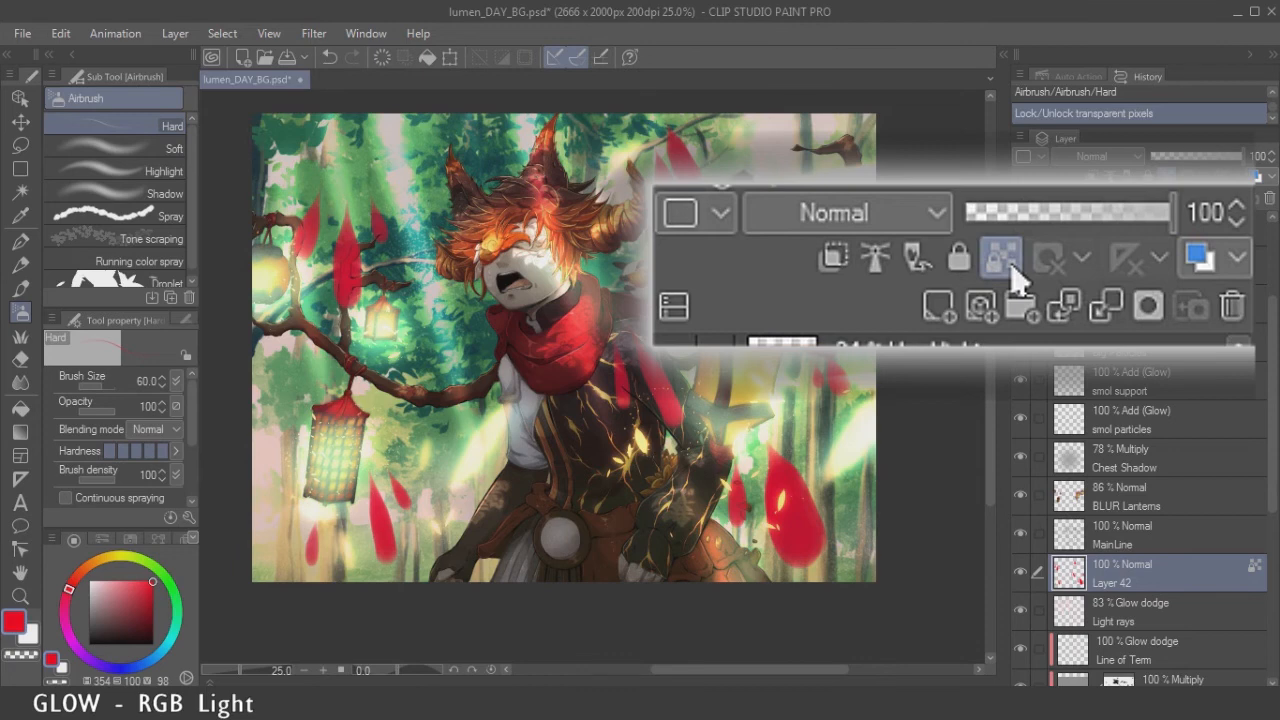
left_click(167, 587)
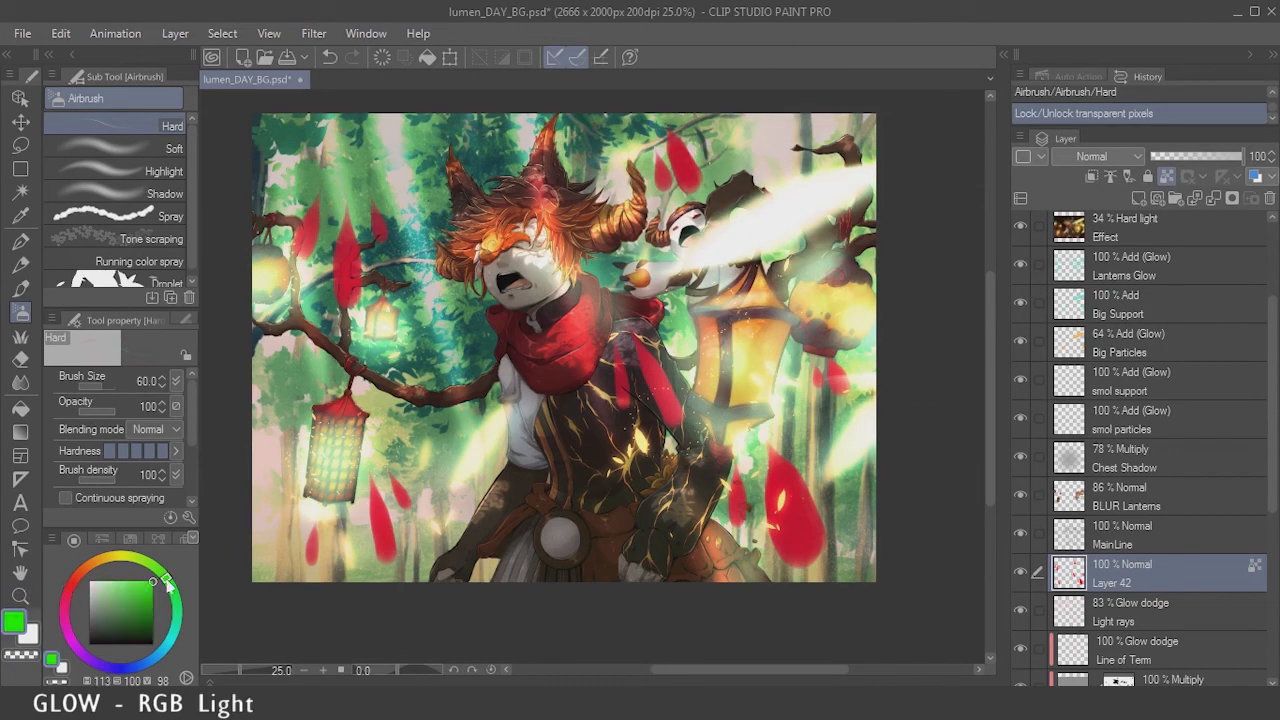
left_click_drag(145, 607, 168, 584)
mouse_move(298, 229)
left_mouse_down()
mouse_move(325, 241)
mouse_move(332, 269)
mouse_move(372, 272)
mouse_move(360, 278)
left_mouse_up()
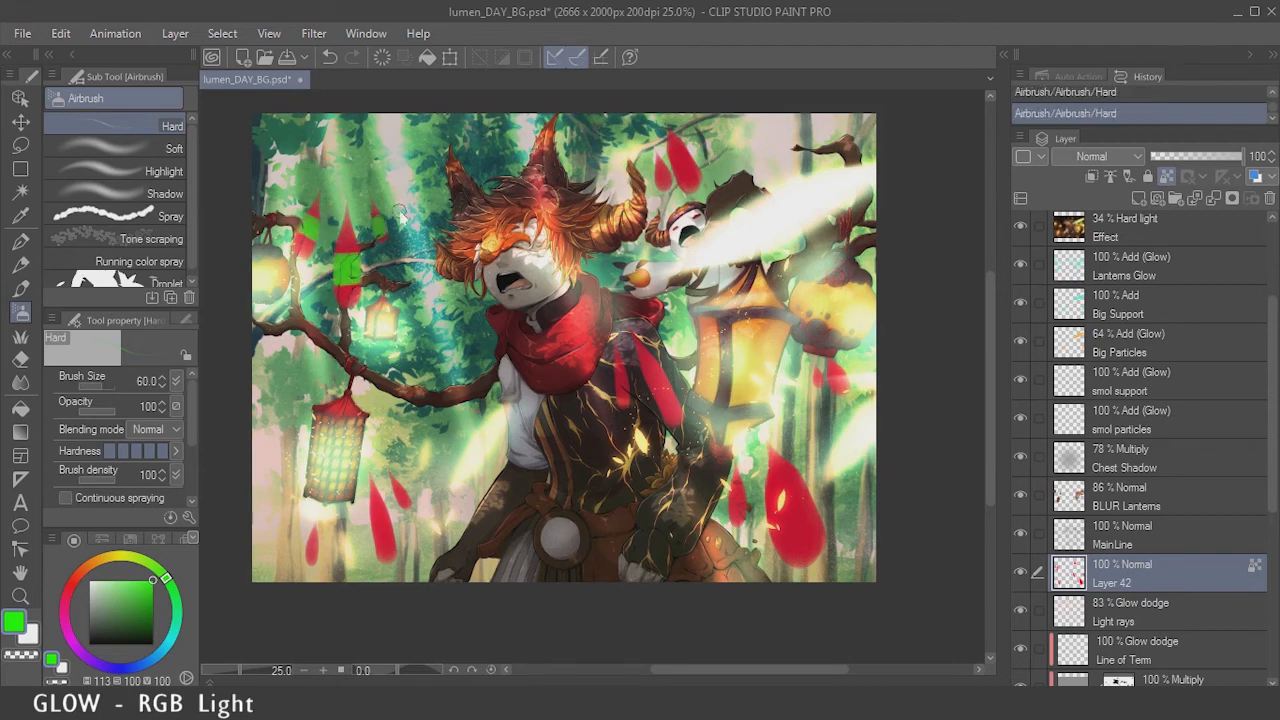
key("ctrl+z")
left_click_drag(369, 226, 386, 222)
Step: Paint green bands across the red strokes near the horn, on the shoulder, under the round lantern and along the lower edge
left_click_drag(650, 182, 692, 161)
left_click_drag(646, 386, 668, 376)
left_click_drag(818, 386, 830, 372)
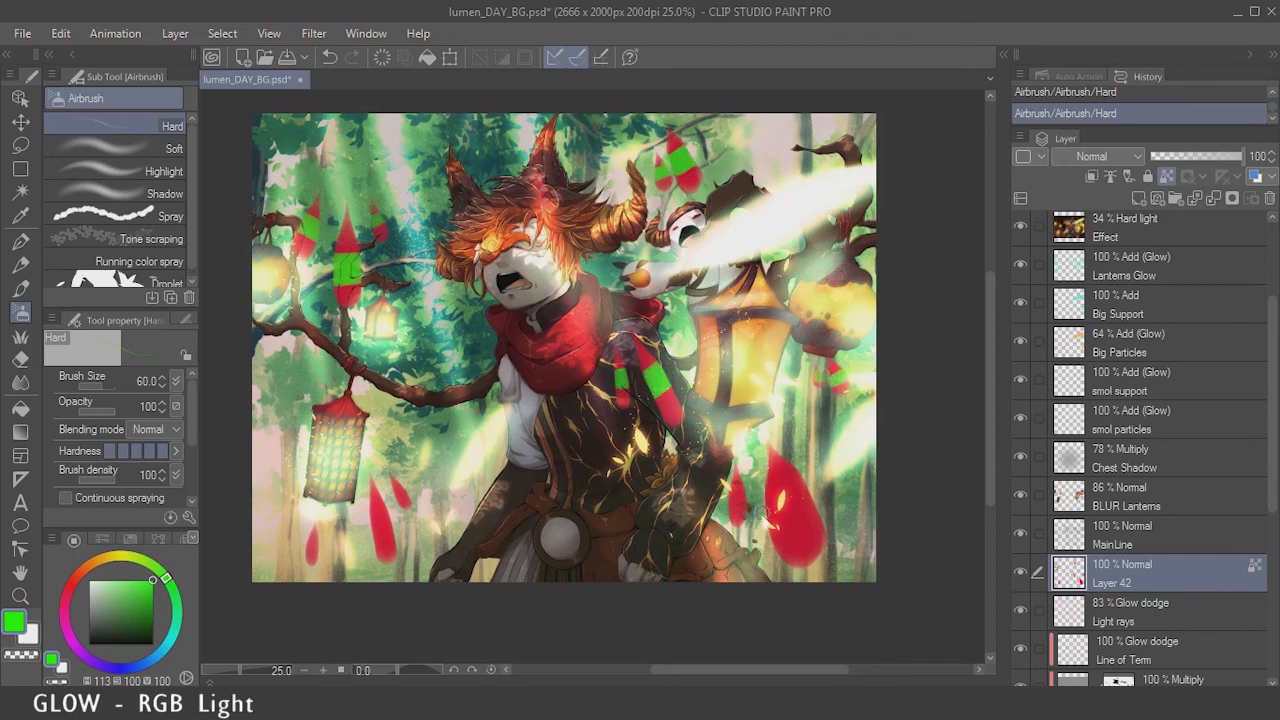
left_click_drag(770, 500, 812, 512)
left_click_drag(728, 497, 755, 488)
left_click_drag(370, 528, 404, 494)
left_click_drag(300, 550, 318, 540)
Step: Paint pure blue over the upper tips of the strokes along the lower part of the illustration
left_click(120, 672)
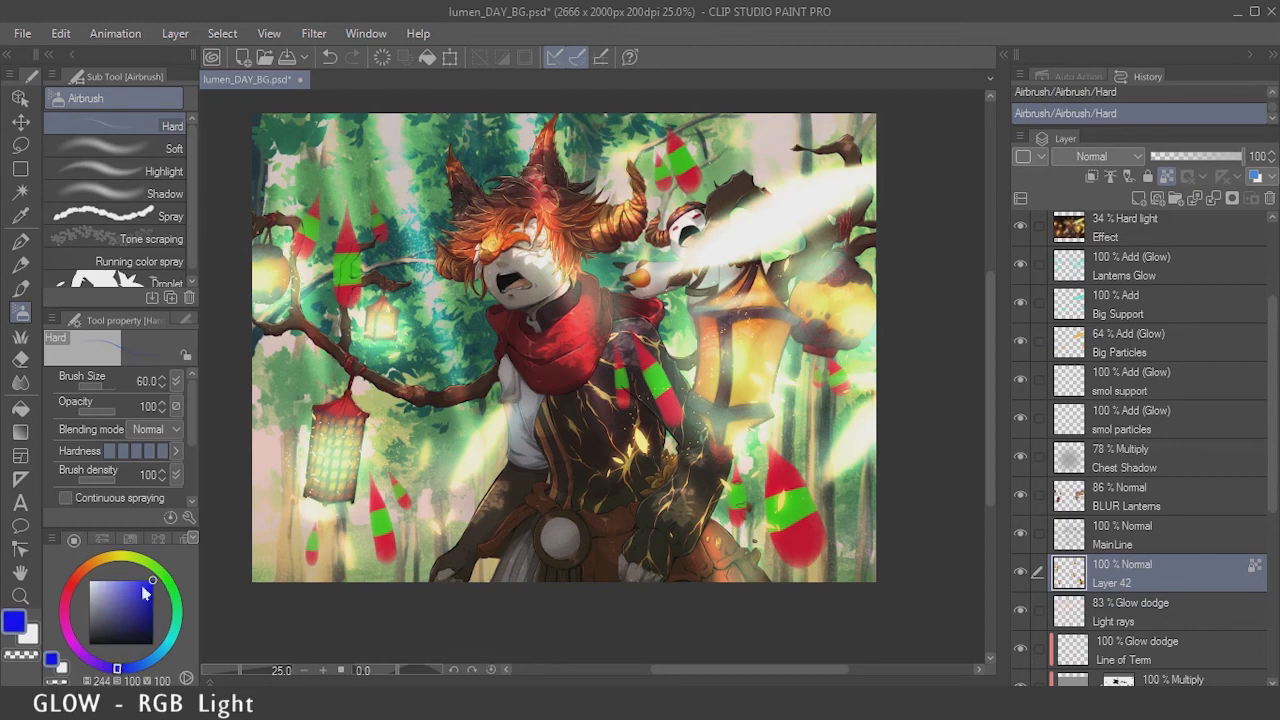
mouse_move(374, 503)
left_mouse_down()
mouse_move(372, 474)
mouse_move(376, 512)
mouse_move(394, 498)
mouse_move(392, 472)
mouse_move(402, 482)
left_mouse_up()
key("ctrl+z")
key("bracketright")
mouse_move(732, 490)
left_mouse_down()
mouse_move(740, 474)
mouse_move(796, 472)
left_mouse_up()
Step: Paint blue tips on the strokes under the round lantern, on the shoulder, near the horn and left of the head
key("bracketleft")
key("bracketleft")
left_click_drag(819, 376, 833, 358)
left_click_drag(652, 350, 634, 338)
left_click_drag(622, 364, 617, 350)
left_click_drag(656, 166, 661, 153)
left_click_drag(684, 148, 673, 134)
left_click_drag(342, 246, 348, 215)
mouse_move(382, 218)
left_mouse_down()
mouse_move(375, 206)
mouse_move(314, 206)
left_mouse_up()
Step: Unlock the layer's transparent pixels and apply a smooth Motion blur in both directions with strength 47.86 and angle -101
key("bracketleft")
key("bracketleft")
left_click(1166, 176)
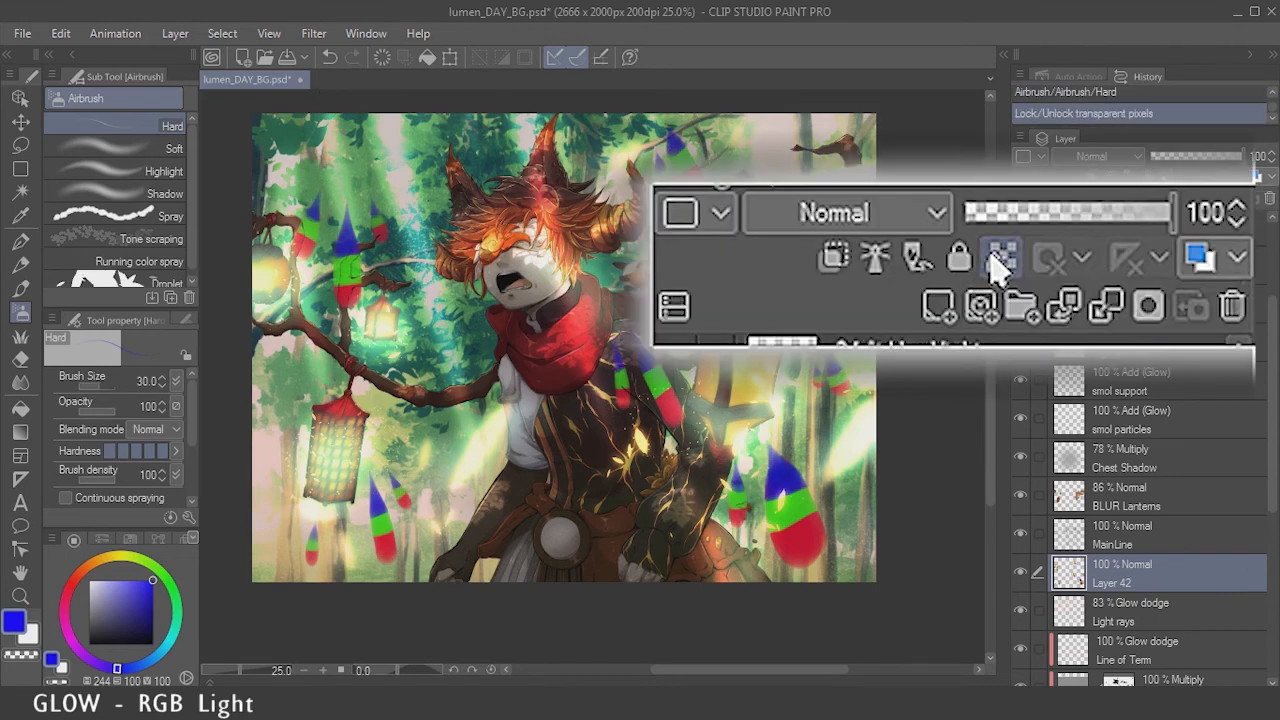
left_click(313, 33)
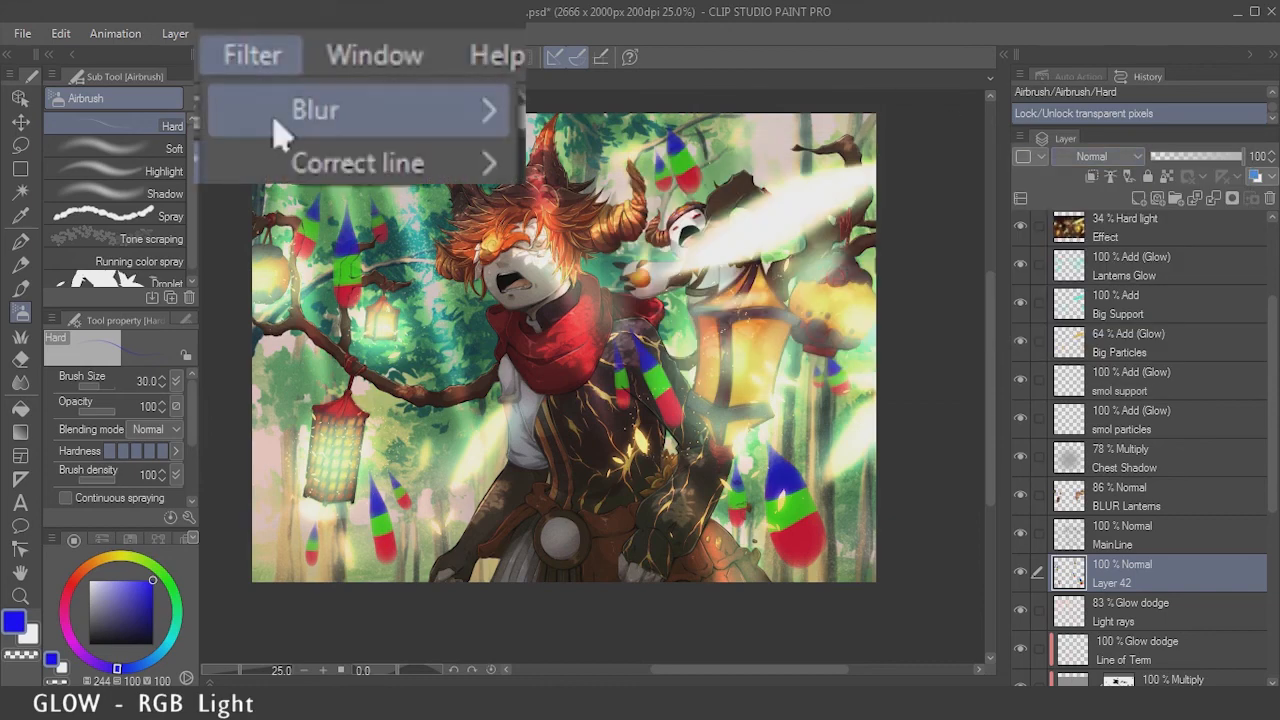
mouse_move(335, 54)
left_click(465, 115)
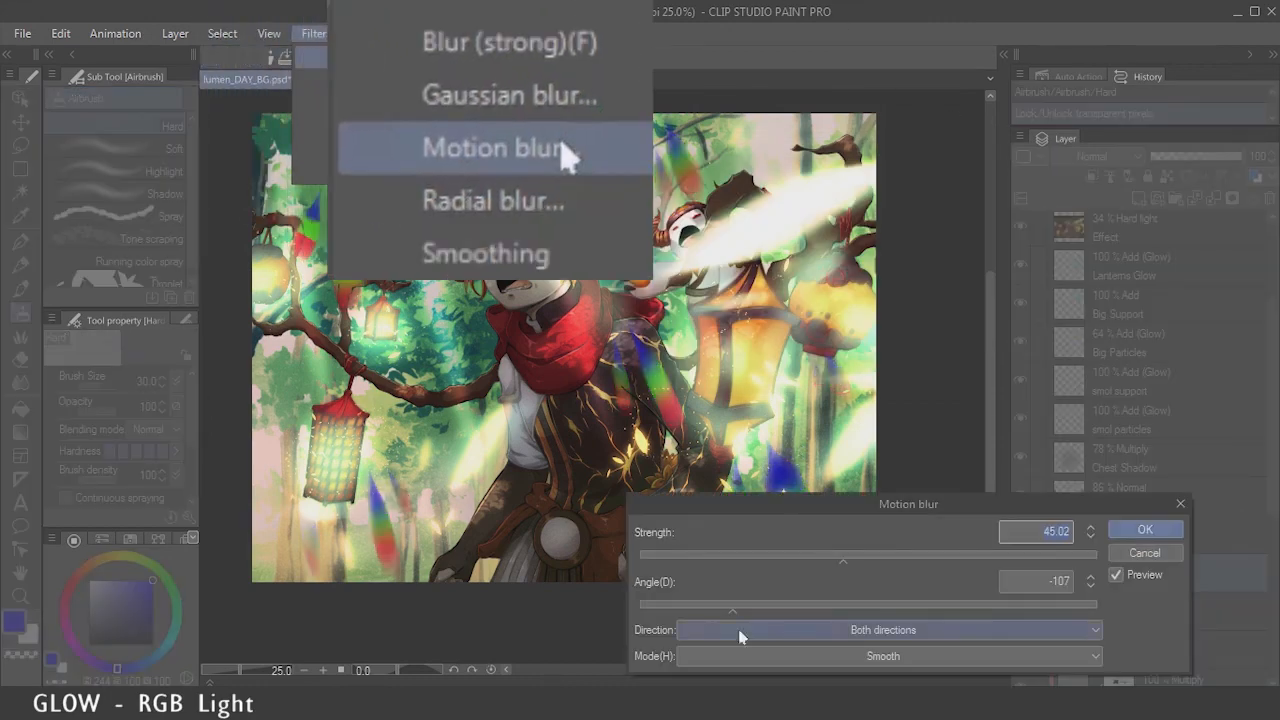
left_click_drag(735, 609, 748, 612)
mouse_move(845, 560)
left_mouse_down()
mouse_move(785, 558)
mouse_move(856, 563)
left_mouse_up()
left_click_drag(749, 609, 740, 609)
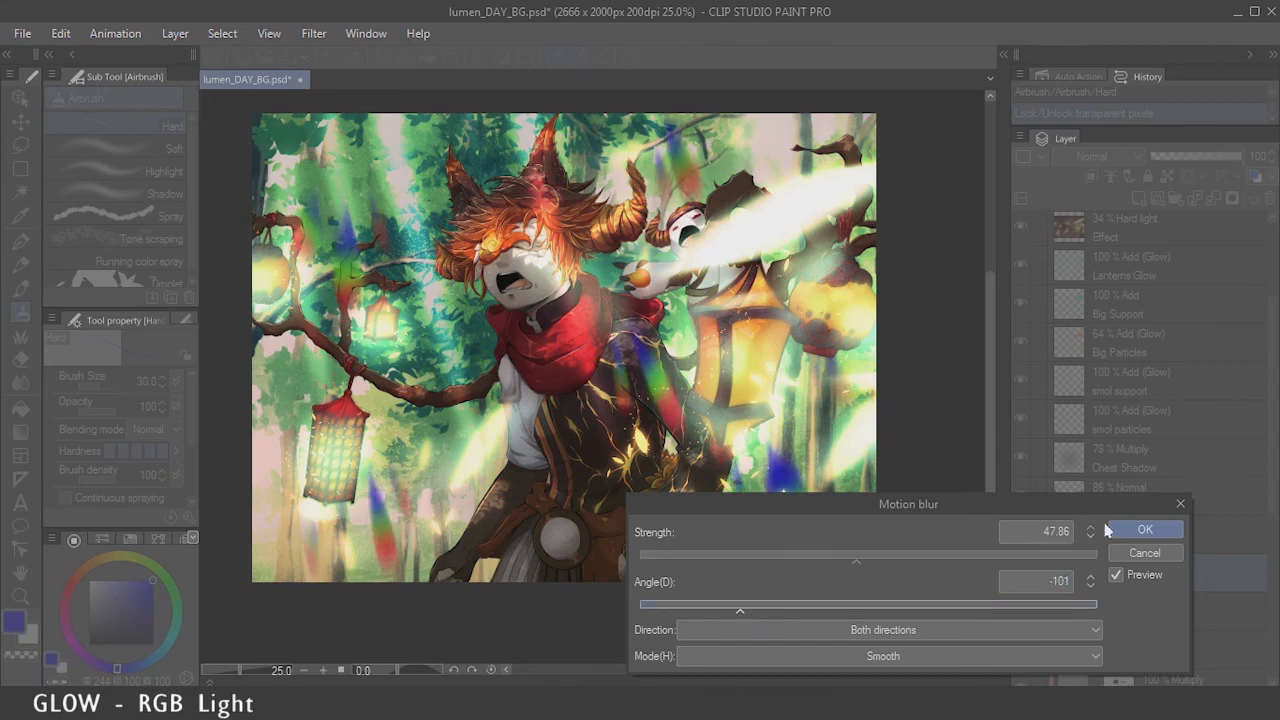
left_click(1148, 529)
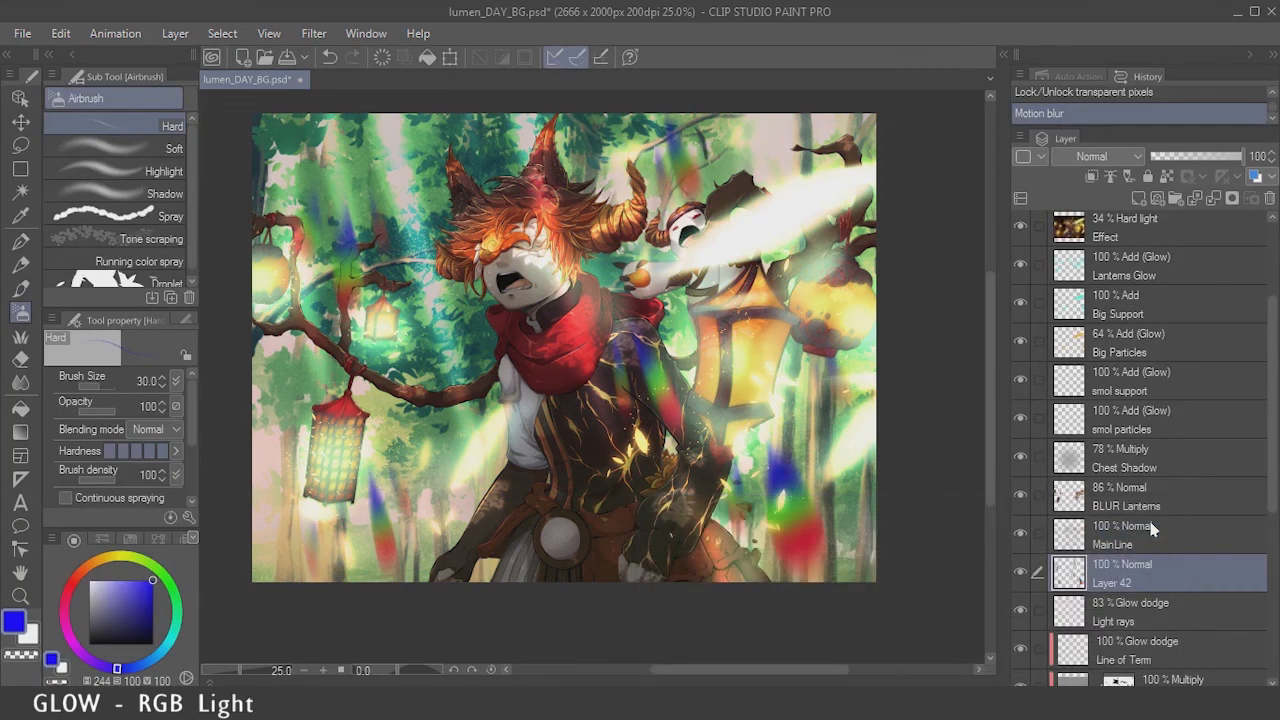
Step: Set the coloured strokes' layer to Glow dodge and soften the strokes with the Blur tool, varying its size between 250 and 80
left_click(1127, 155)
left_click(1089, 343)
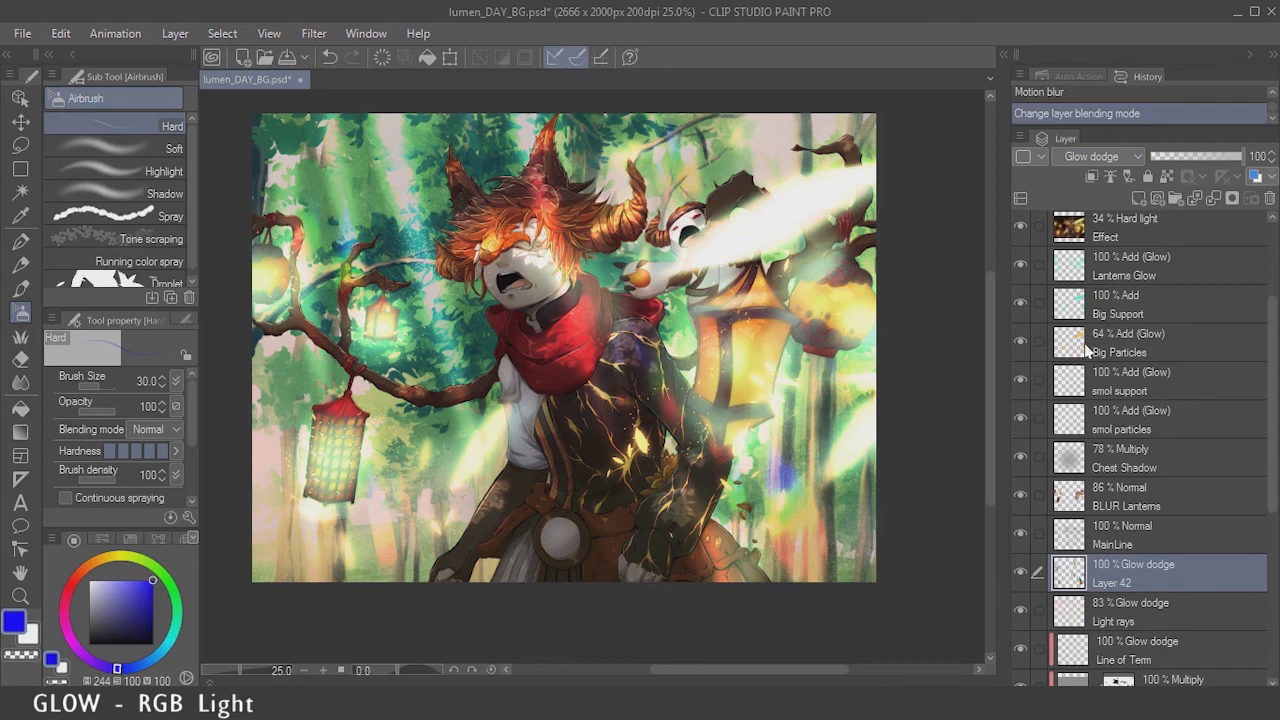
key("j")
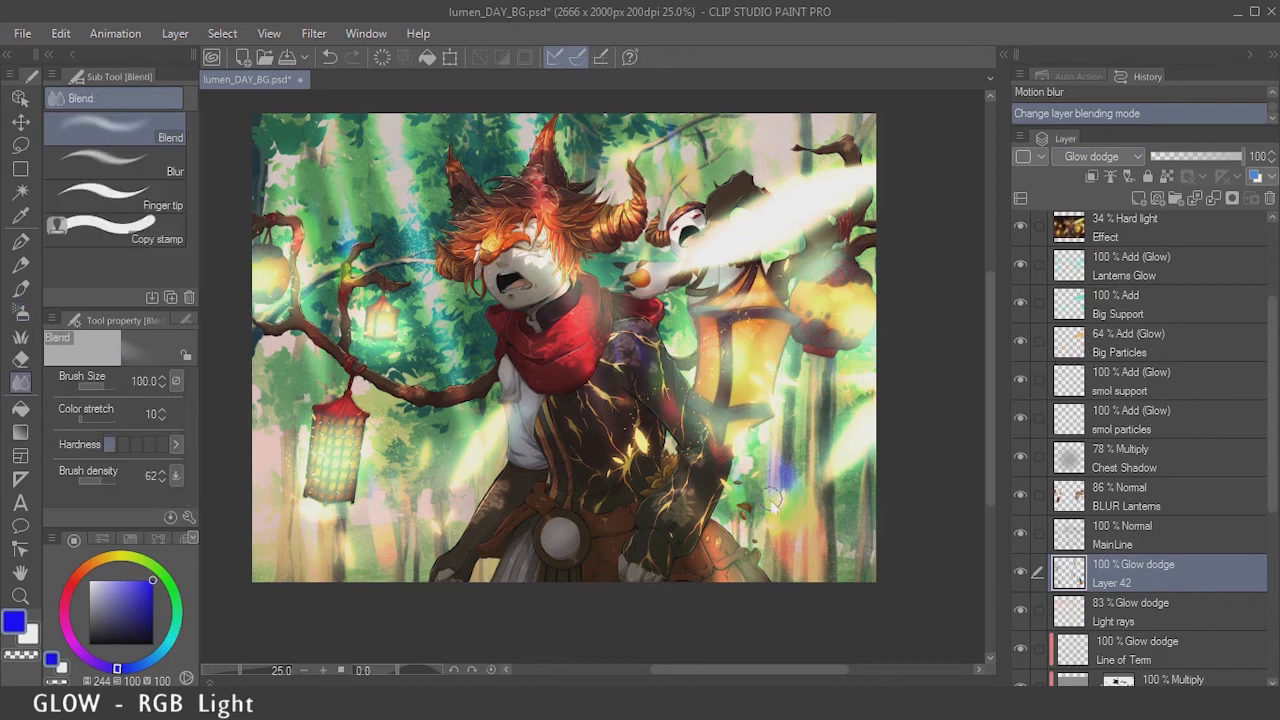
left_click(115, 160)
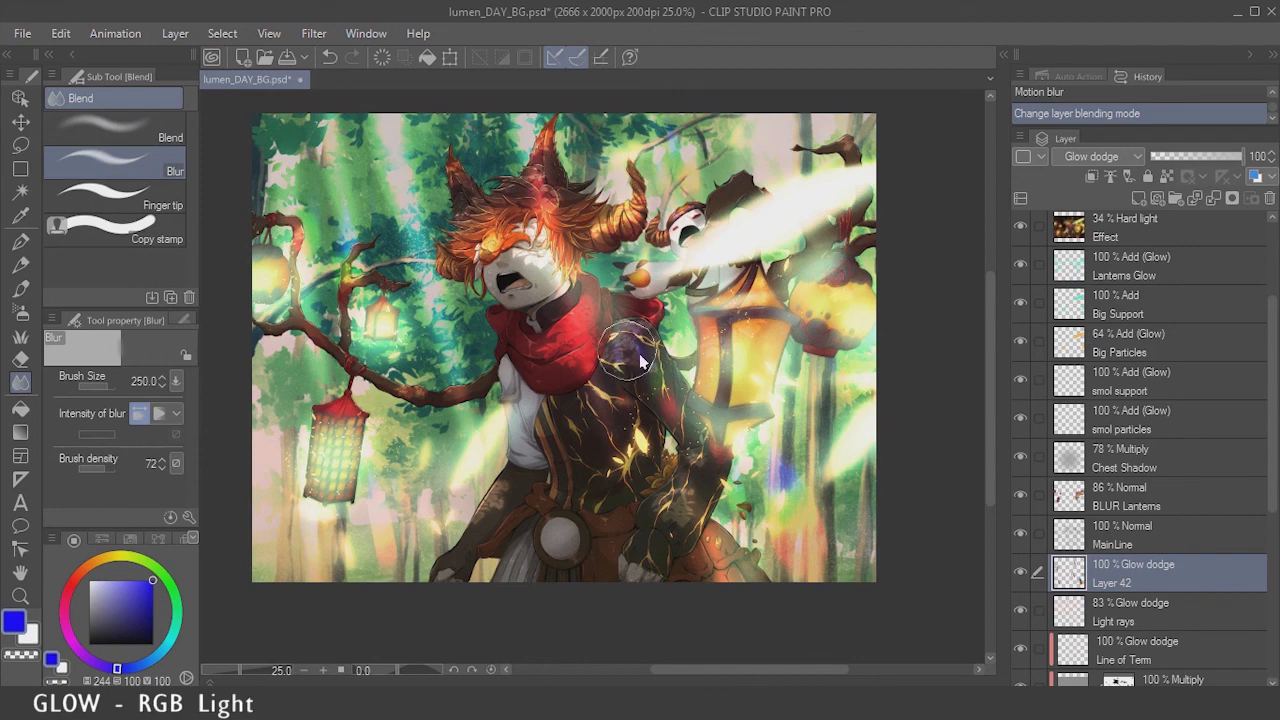
mouse_move(763, 480)
left_mouse_down()
mouse_move(762, 466)
mouse_move(792, 461)
left_mouse_up()
key("bracketleft")
key("bracketleft")
key("bracketleft")
key("bracketleft")
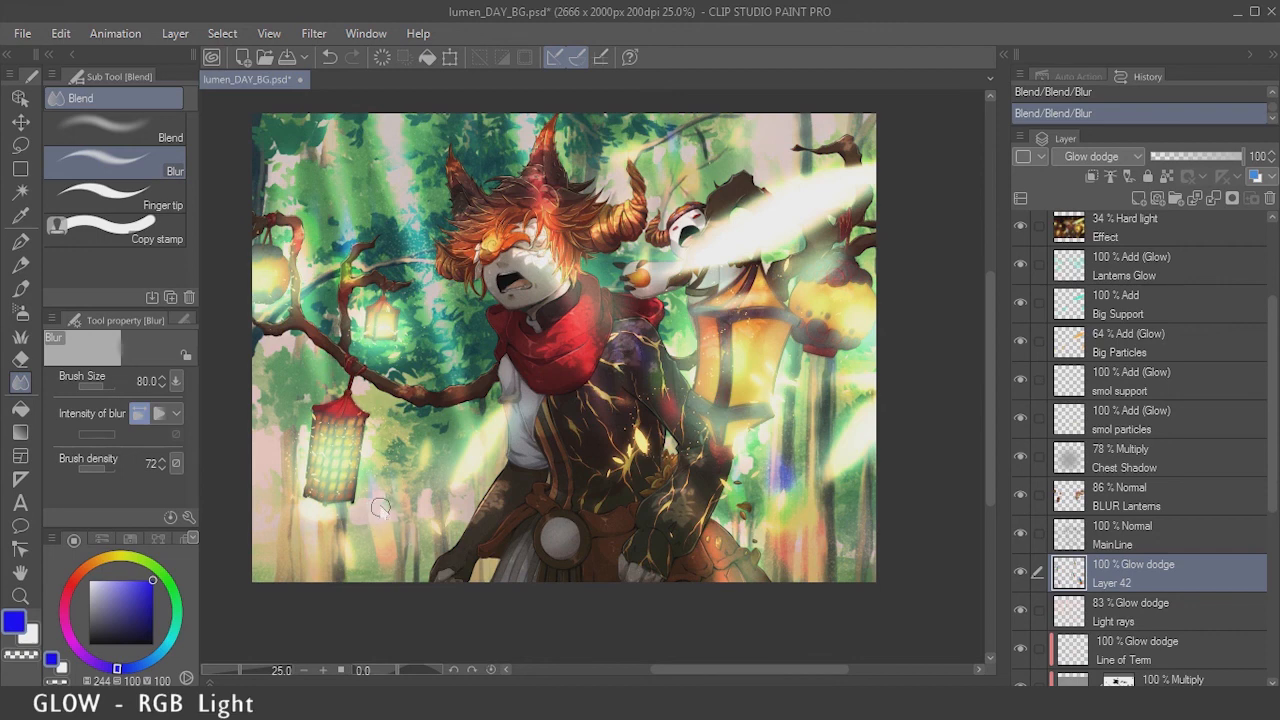
key("bracketright")
key("bracketright")
key("bracketright")
Step: Hide and reshow the coloured light layer to compare the effect, and choose the Lasso selection tool
left_click(1019, 573)
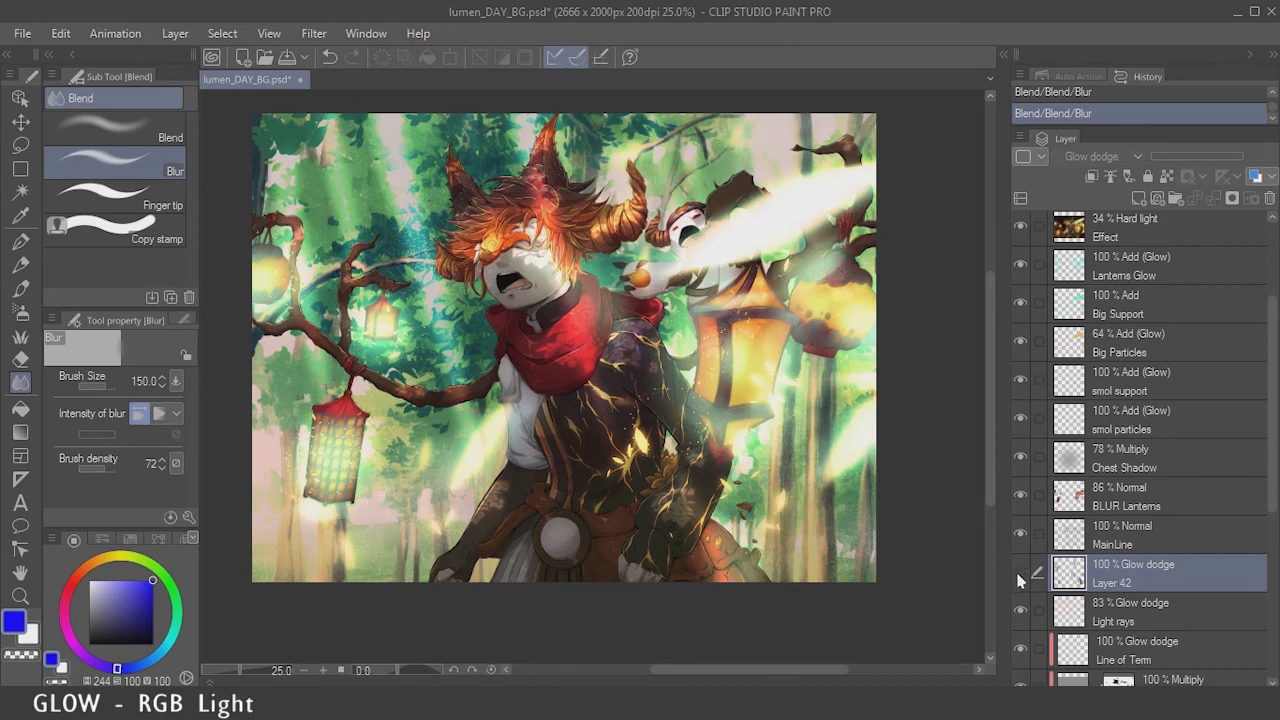
left_click(1019, 573)
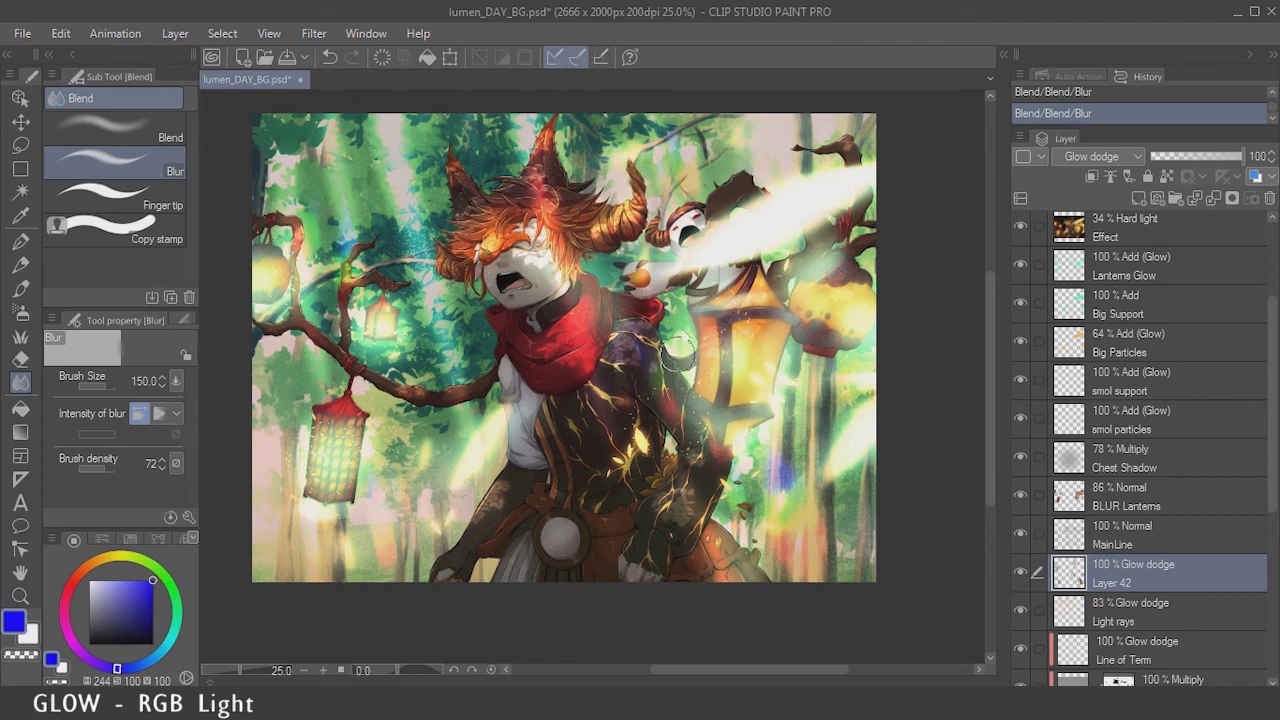
key("m")
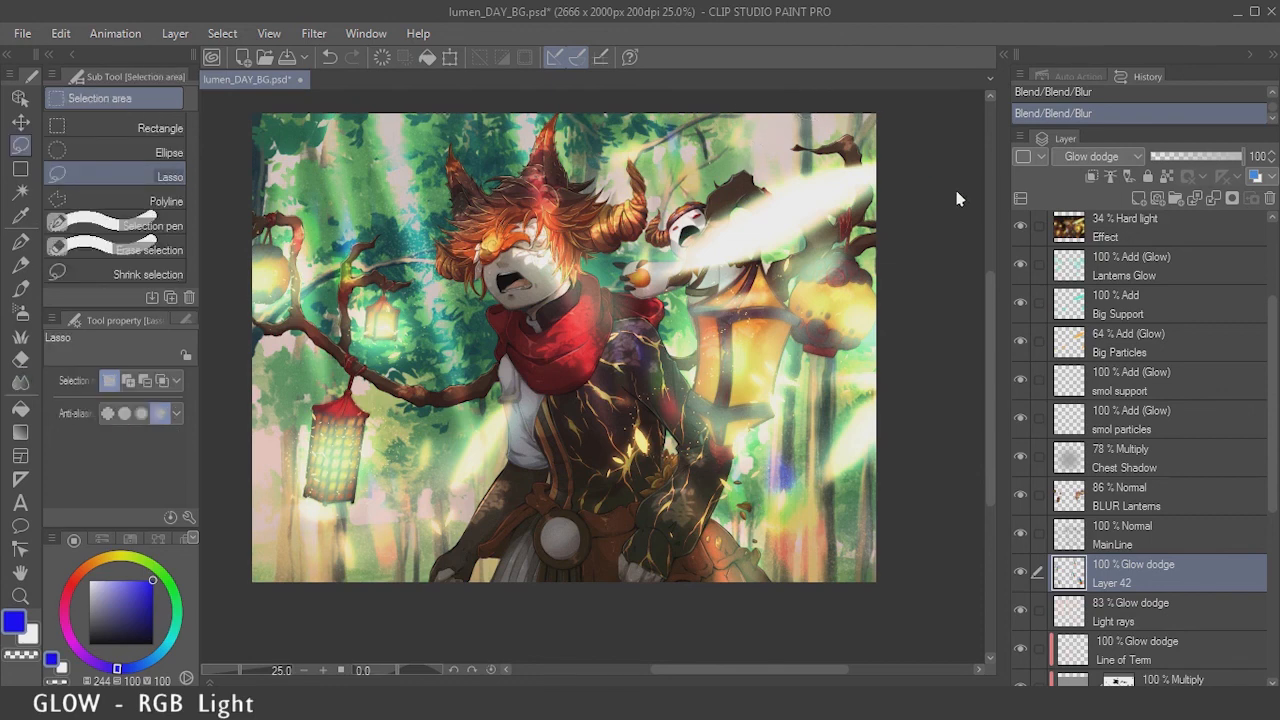